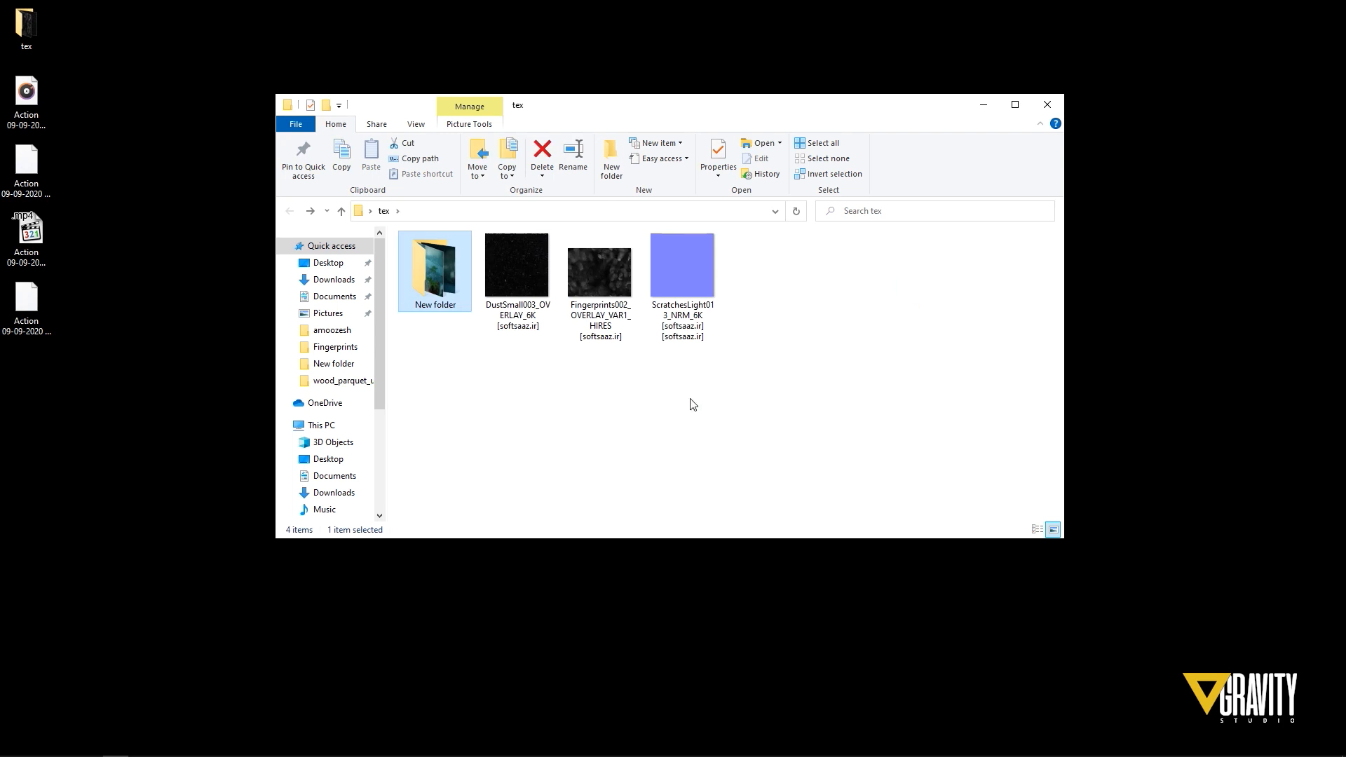
Step: View the dust, fingerprints and scratches texture images in the tex folder at full size
double_click(550, 331)
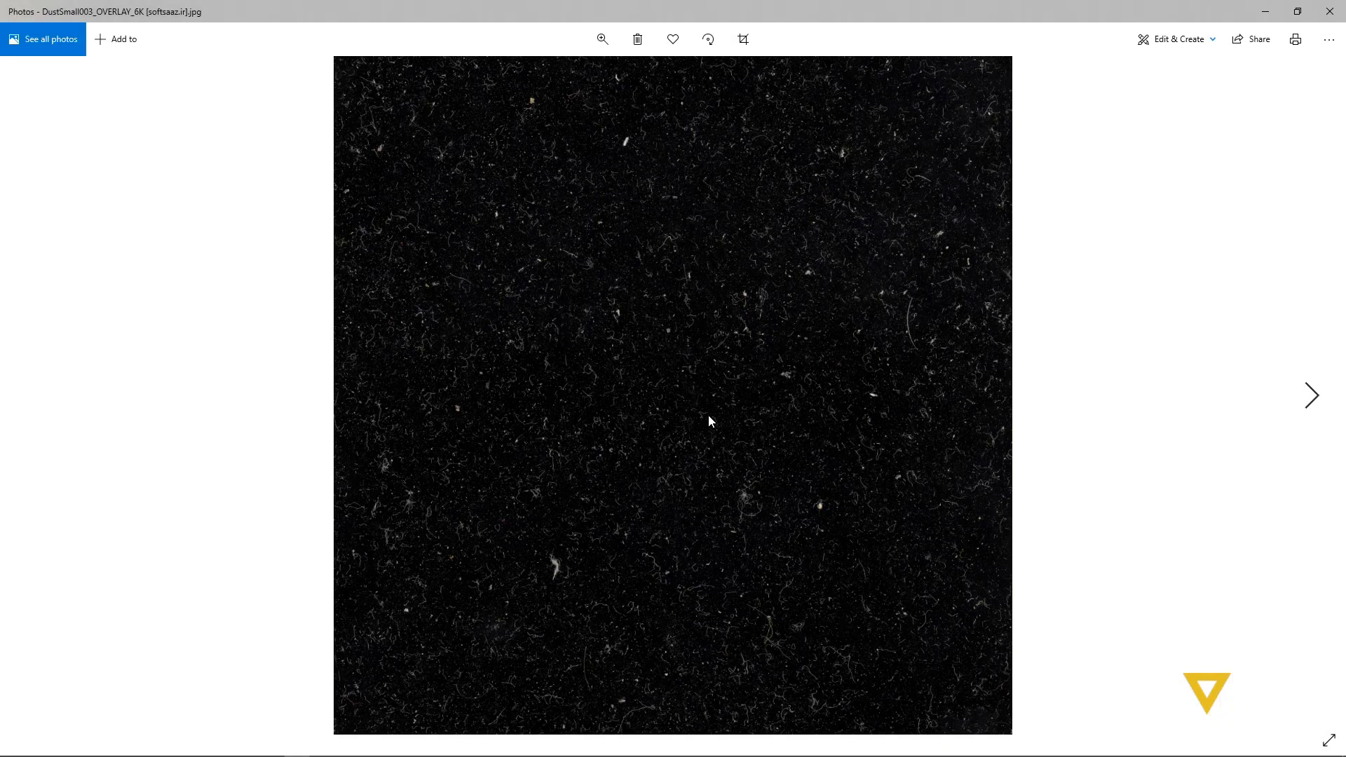
key("Right")
key("Right")
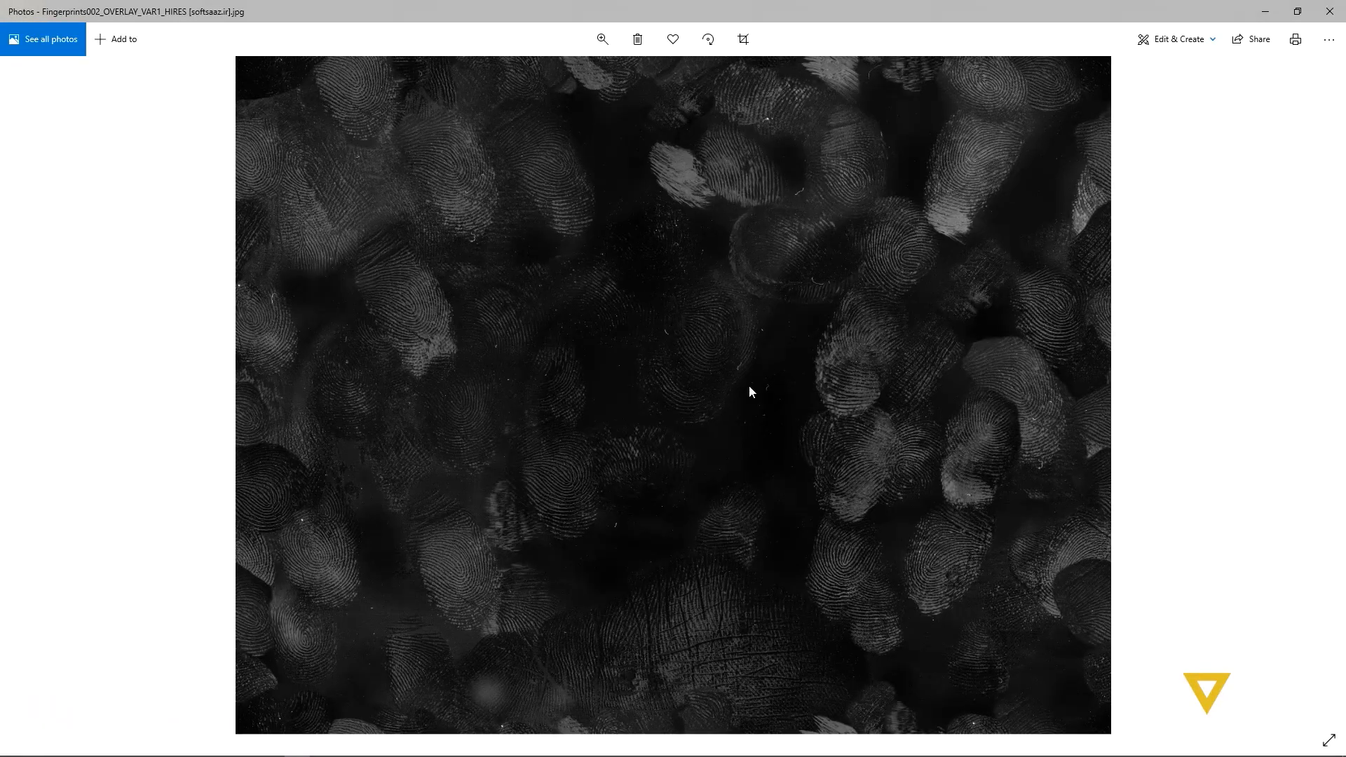
key("Right")
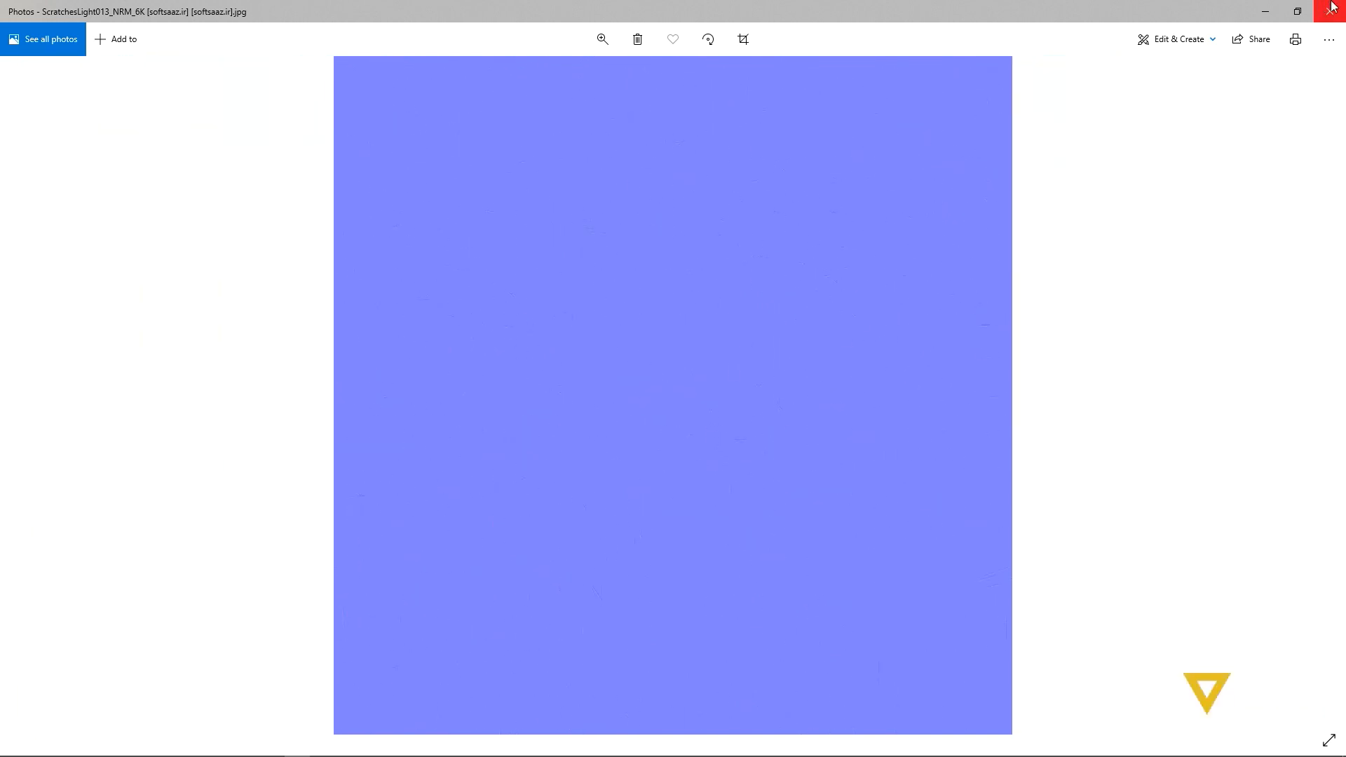
left_click(1333, 7)
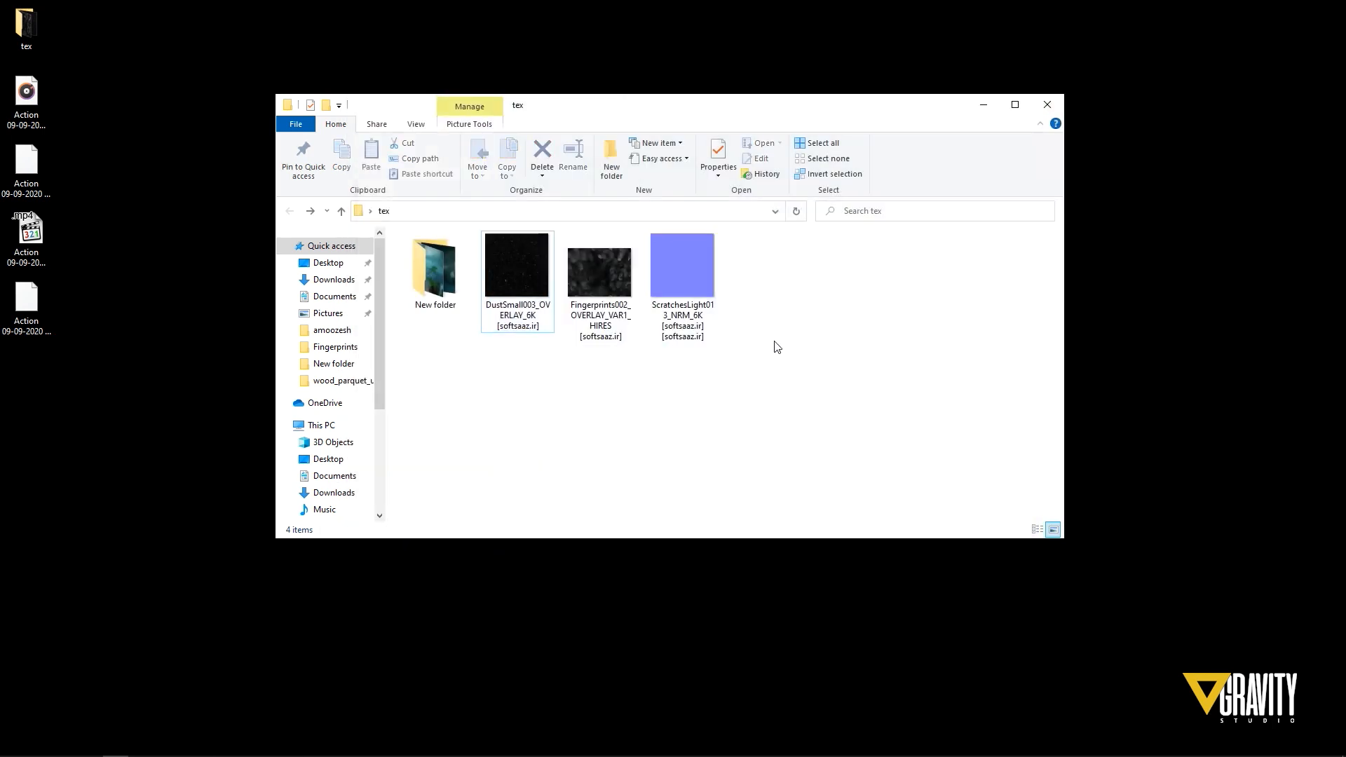
right_click(778, 347)
left_click(827, 398)
left_click_drag(728, 386, 538, 289)
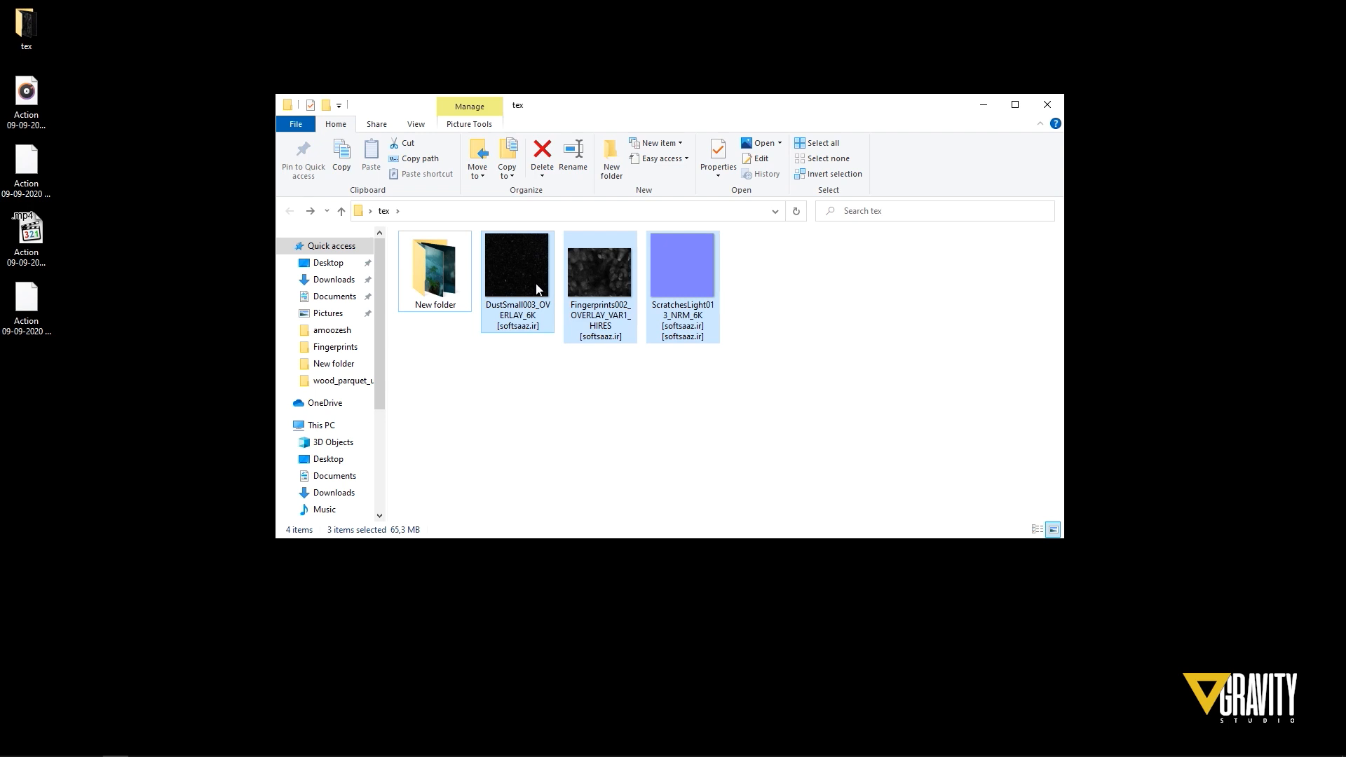
left_click(598, 422)
left_click_drag(631, 439, 512, 281)
left_click_drag(824, 492, 514, 282)
left_click_drag(711, 418, 522, 284)
left_click_drag(741, 459, 515, 282)
left_click(609, 428)
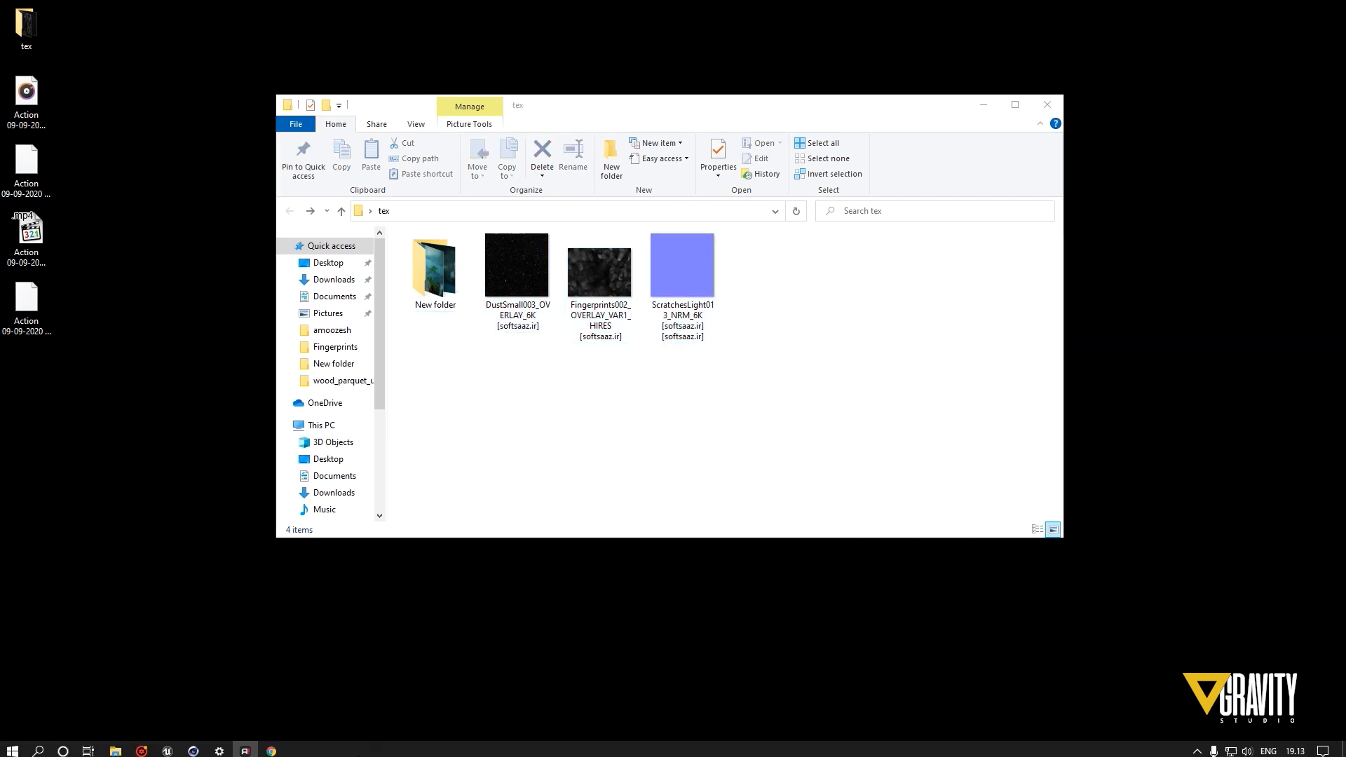
Step: Switch to Cinema 4D and bring up the Octane Live Viewer render of the bottle scene
left_click(192, 744)
left_click_drag(1114, 207, 1345, 211)
left_click_drag(504, 337, 460, 382, "alt")
scroll(460, 387, "down", 6)
scroll(461, 385, "up", 8)
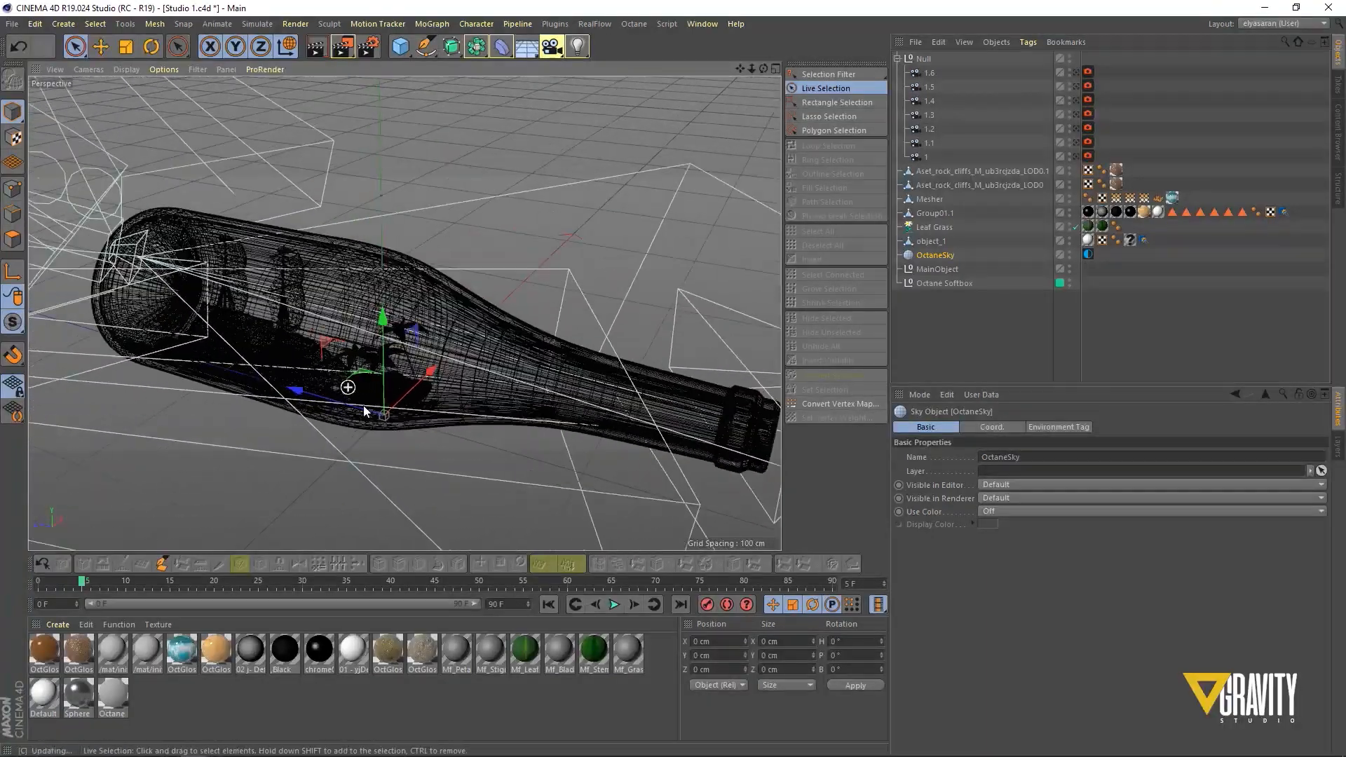
left_click_drag(1345, 199, 501, 144)
double_click(501, 144)
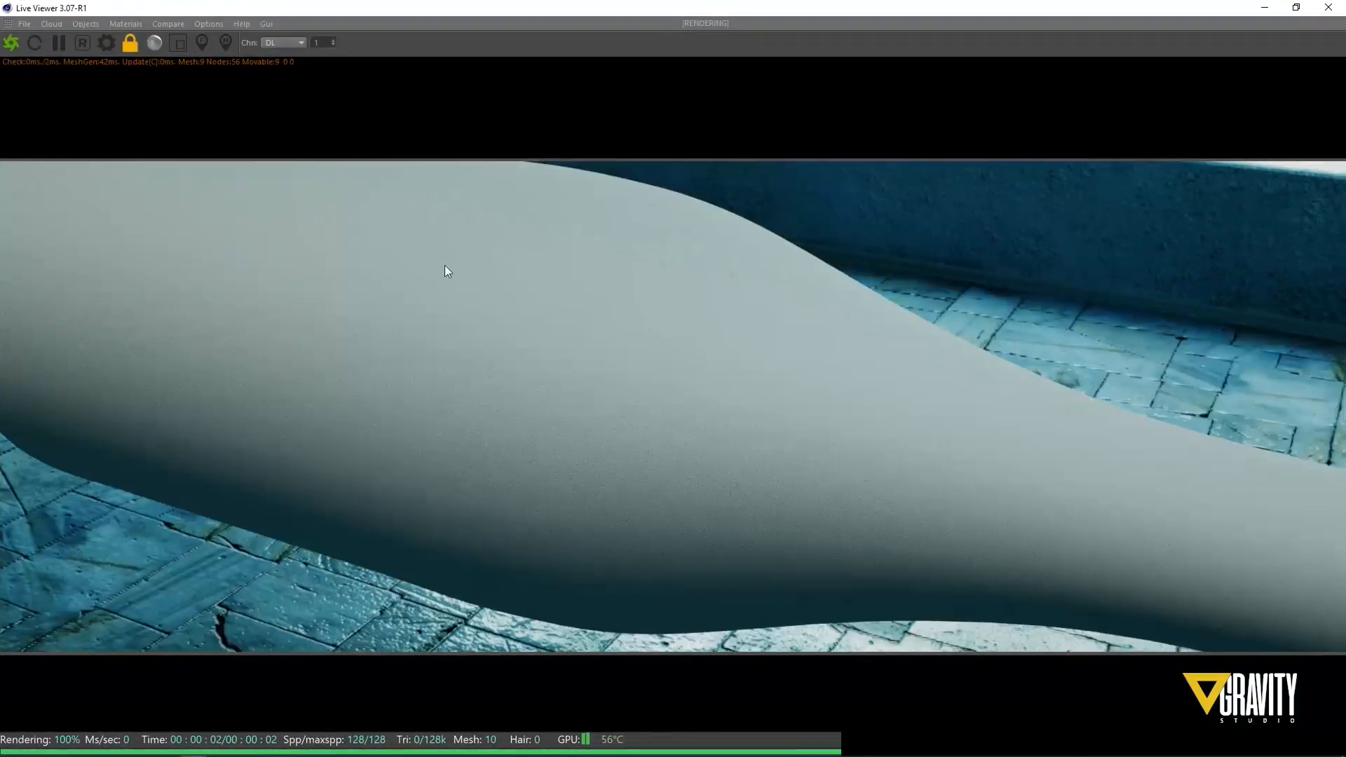
Step: Place the Live Viewer beside the perspective viewport so both the bottle model and its render are accessible
left_click_drag(662, 10, 748, 64)
scroll(60, 362, "down", 5)
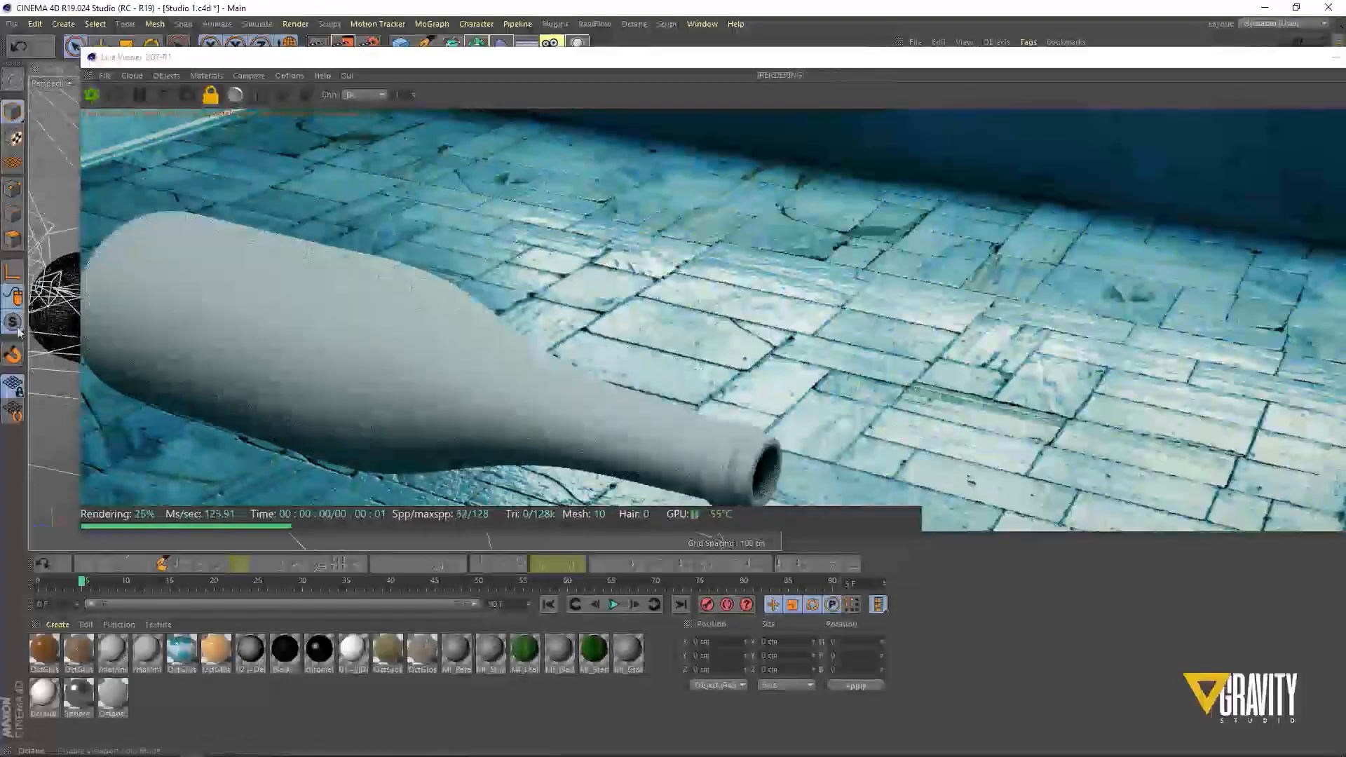
middle_click_drag(66, 327, 186, 278, "alt")
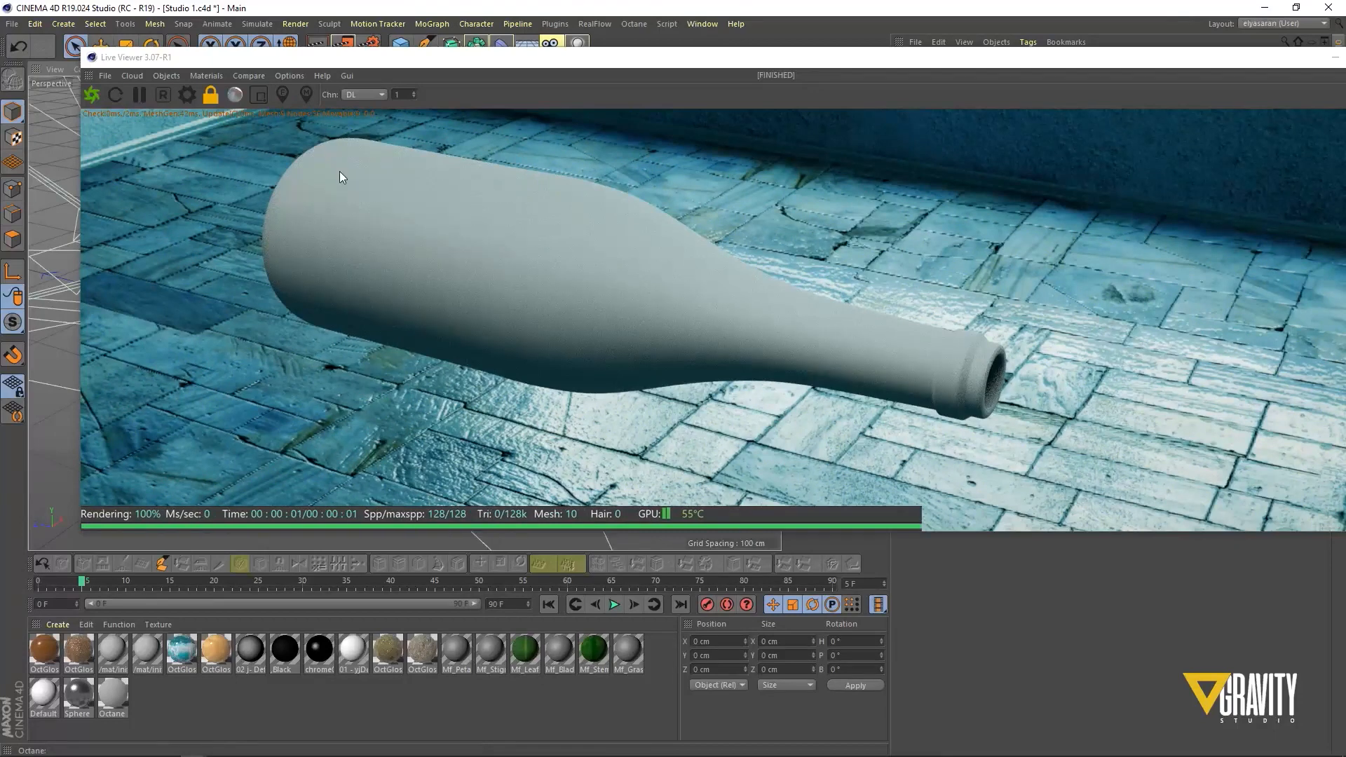
left_click_drag(594, 58, 560, 104)
left_click_drag(42, 326, 555, 329)
right_click_drag(385, 345, 429, 347, "alt")
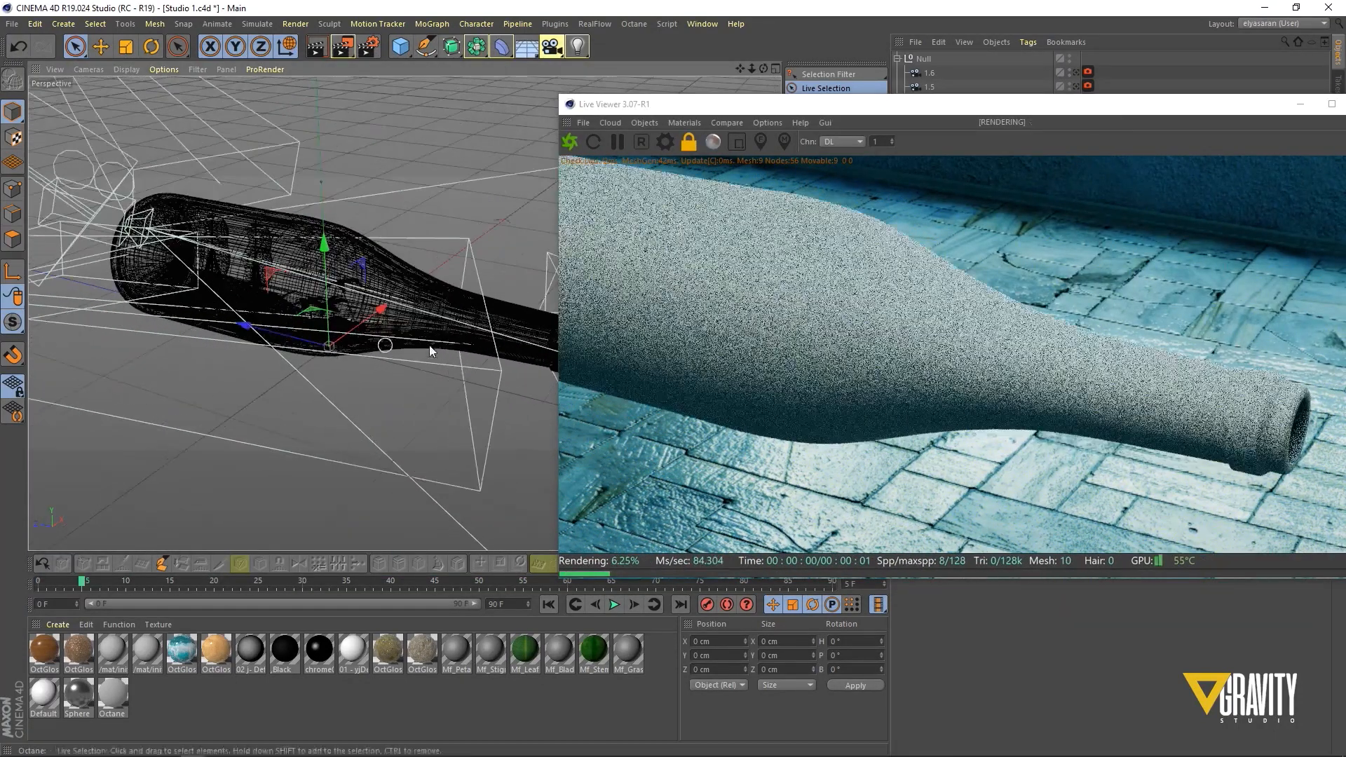
left_click_drag(560, 310, 699, 310)
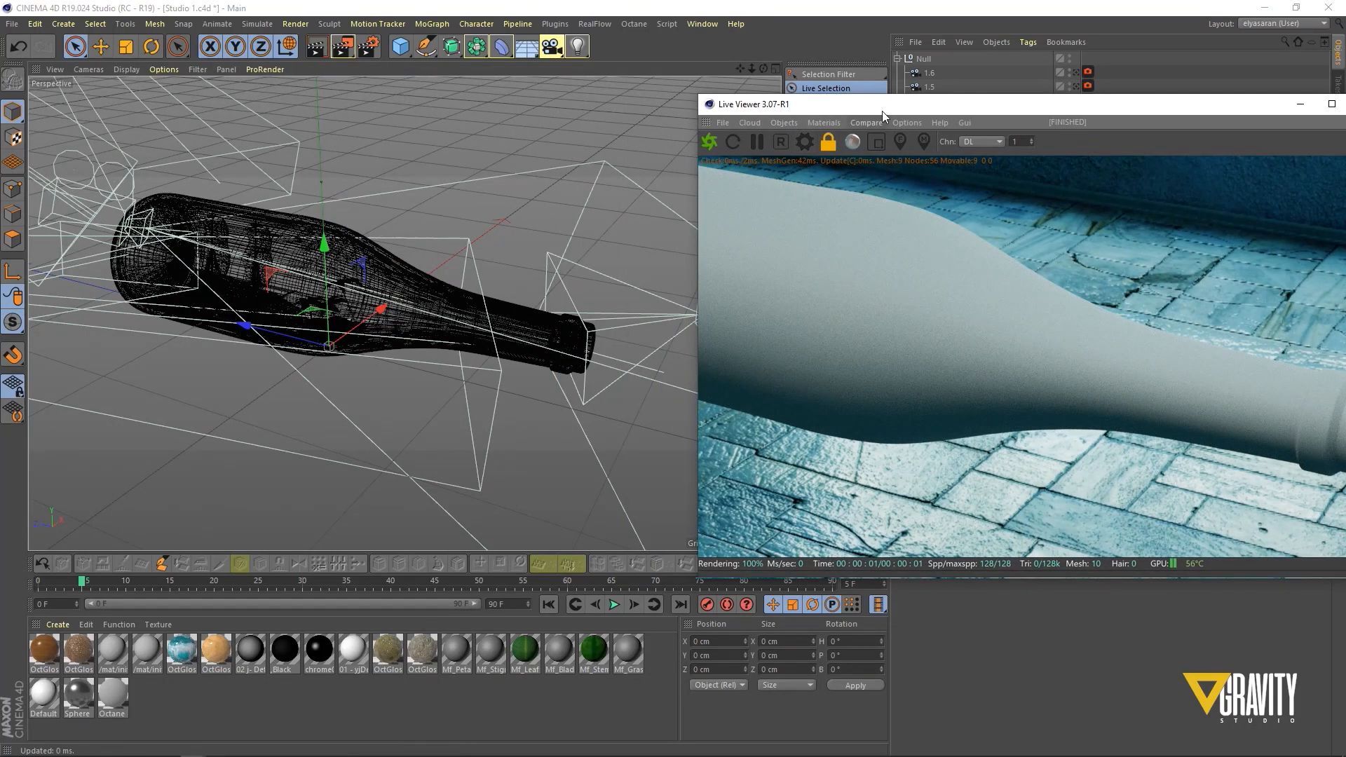
left_click_drag(883, 111, 838, 111)
Step: Create an Octane Specular material, apply it to the bottle, and bring the Live Viewer back into view
left_click(779, 121)
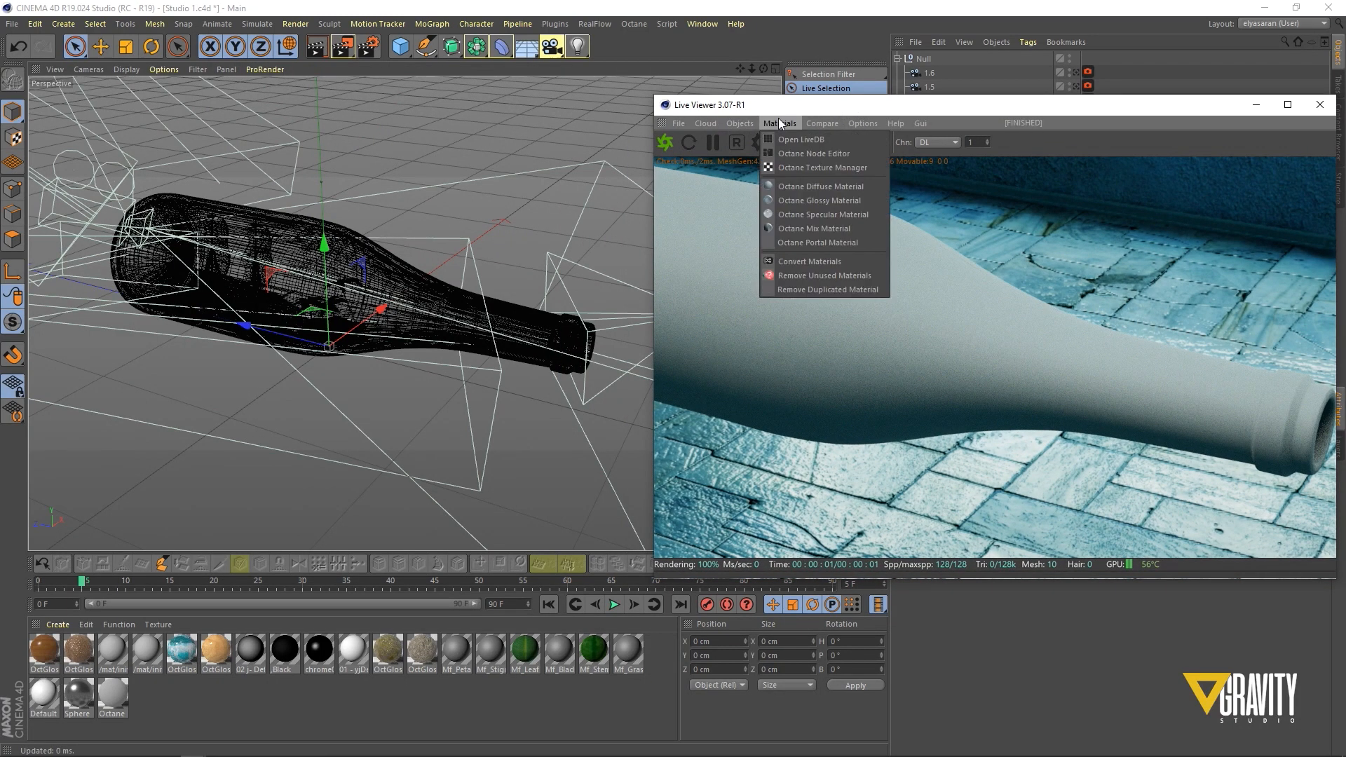
left_click(817, 212)
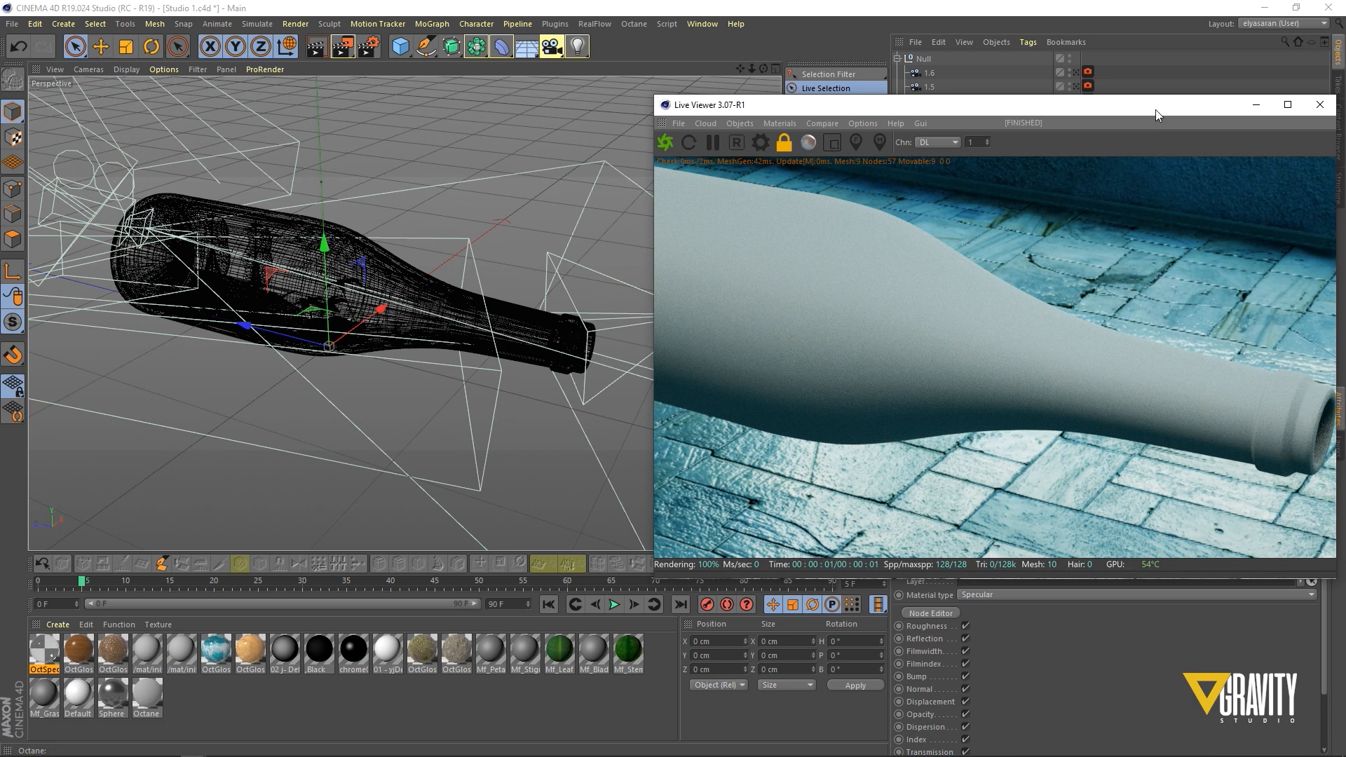
left_click_drag(1156, 110, 1105, 106)
left_click(1203, 103)
left_click_drag(45, 652, 453, 314)
mouse_move(204, 749)
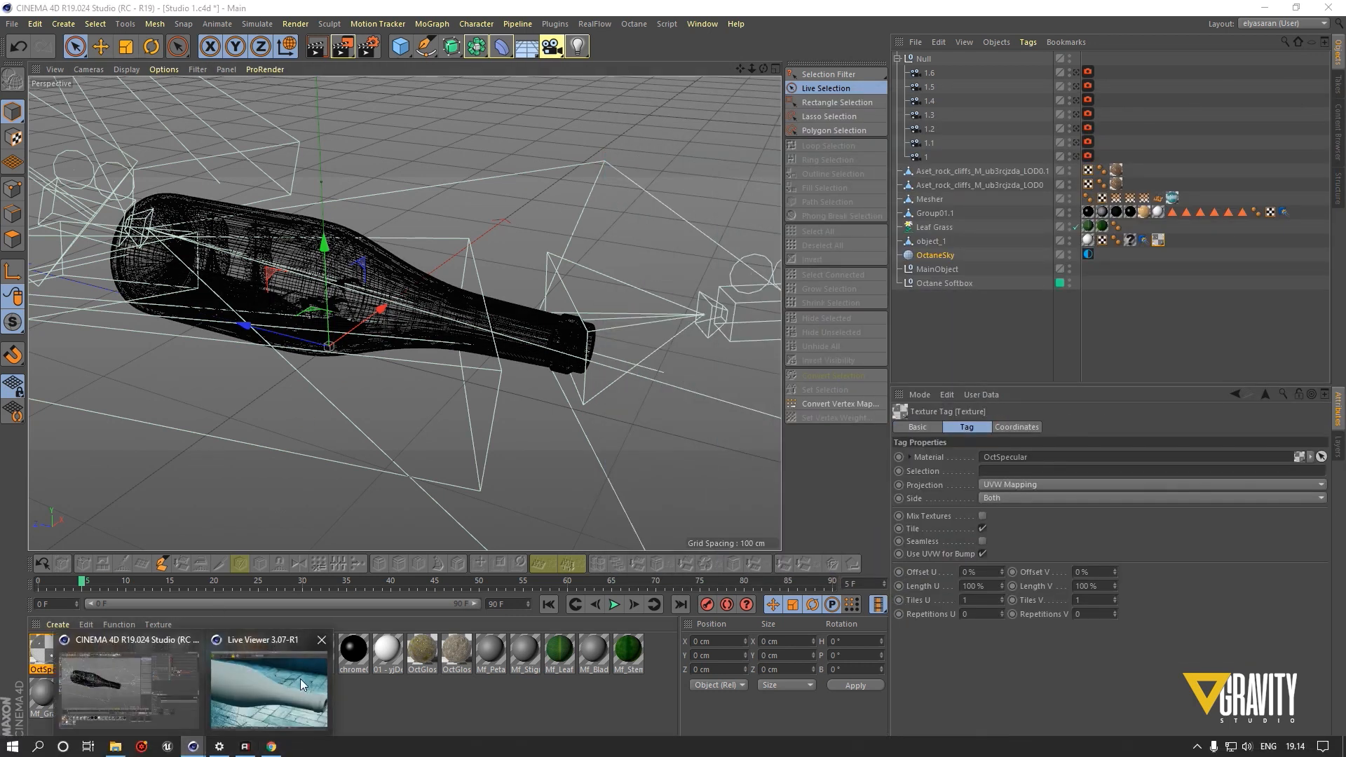
left_click(300, 679)
left_click_drag(393, 275, 302, 358, "alt")
Step: Open the OctSpecular material for editing and enable Fake shadows
double_click(44, 651)
left_click_drag(473, 95, 323, 102)
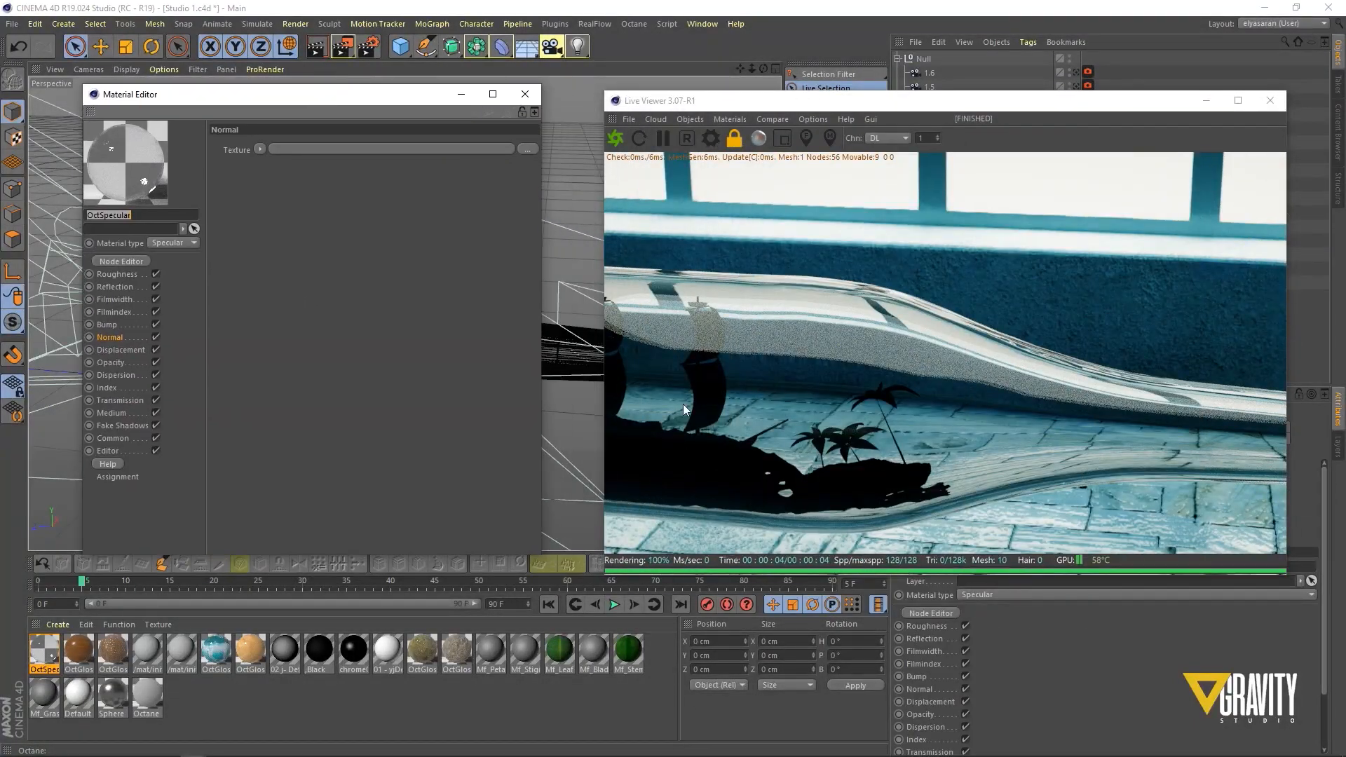
left_click(117, 426)
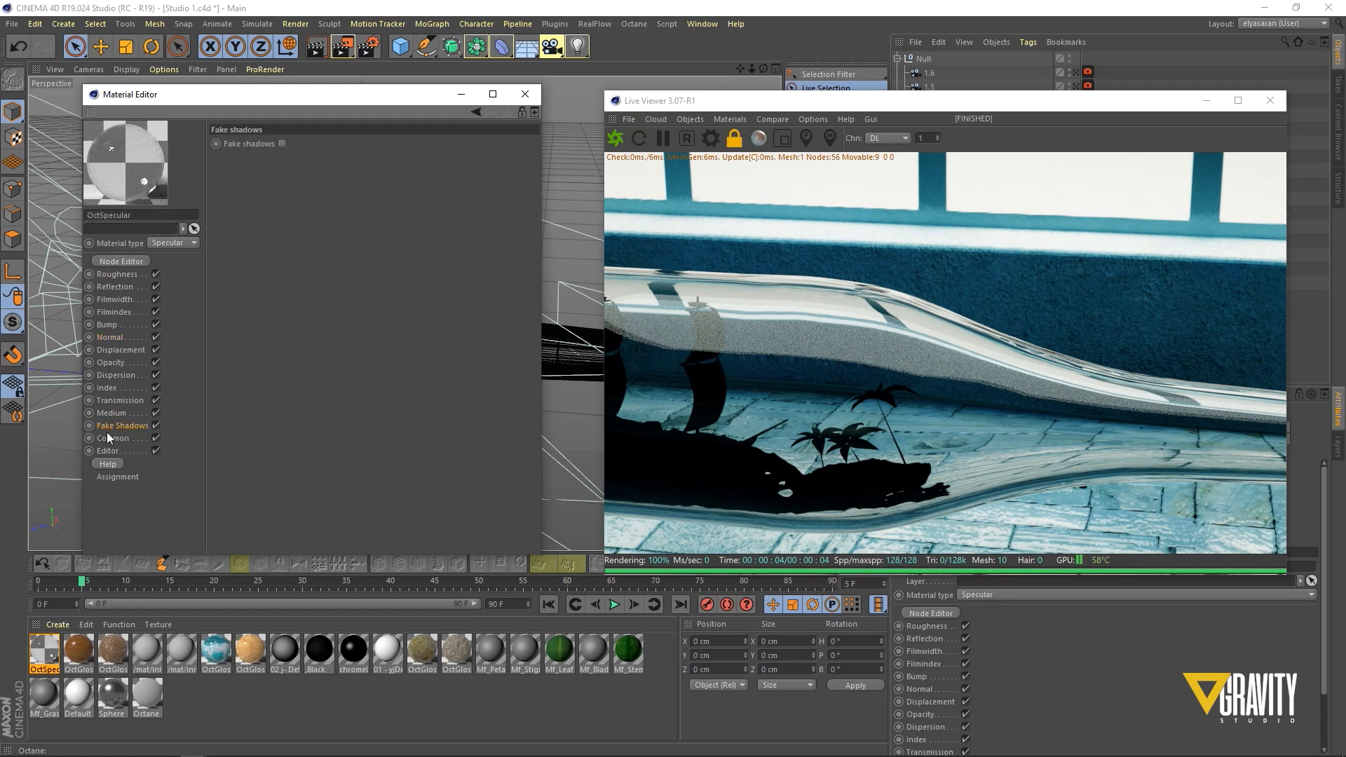
left_click(282, 143)
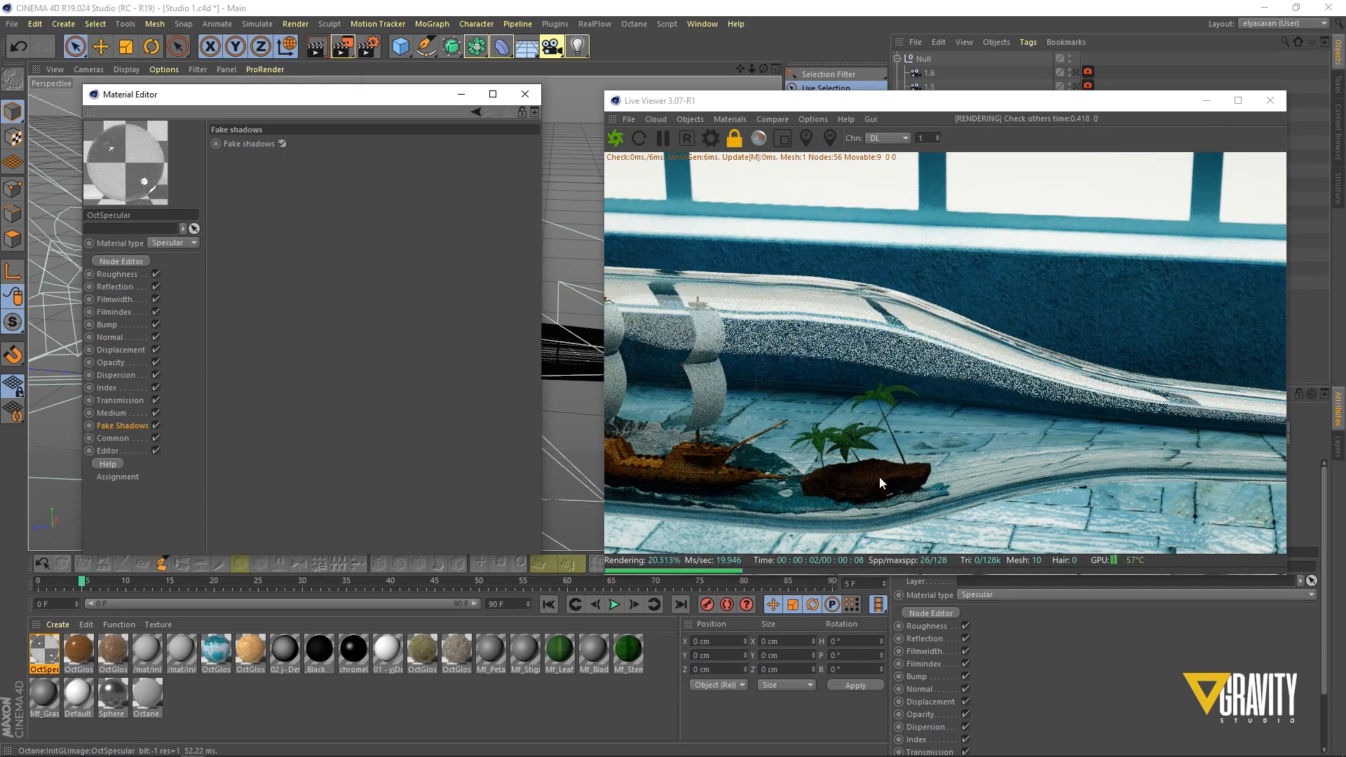
Step: Set the OctSpecular material's roughness float to 0.0009 and close the material editor
left_click_drag(315, 94, 332, 101)
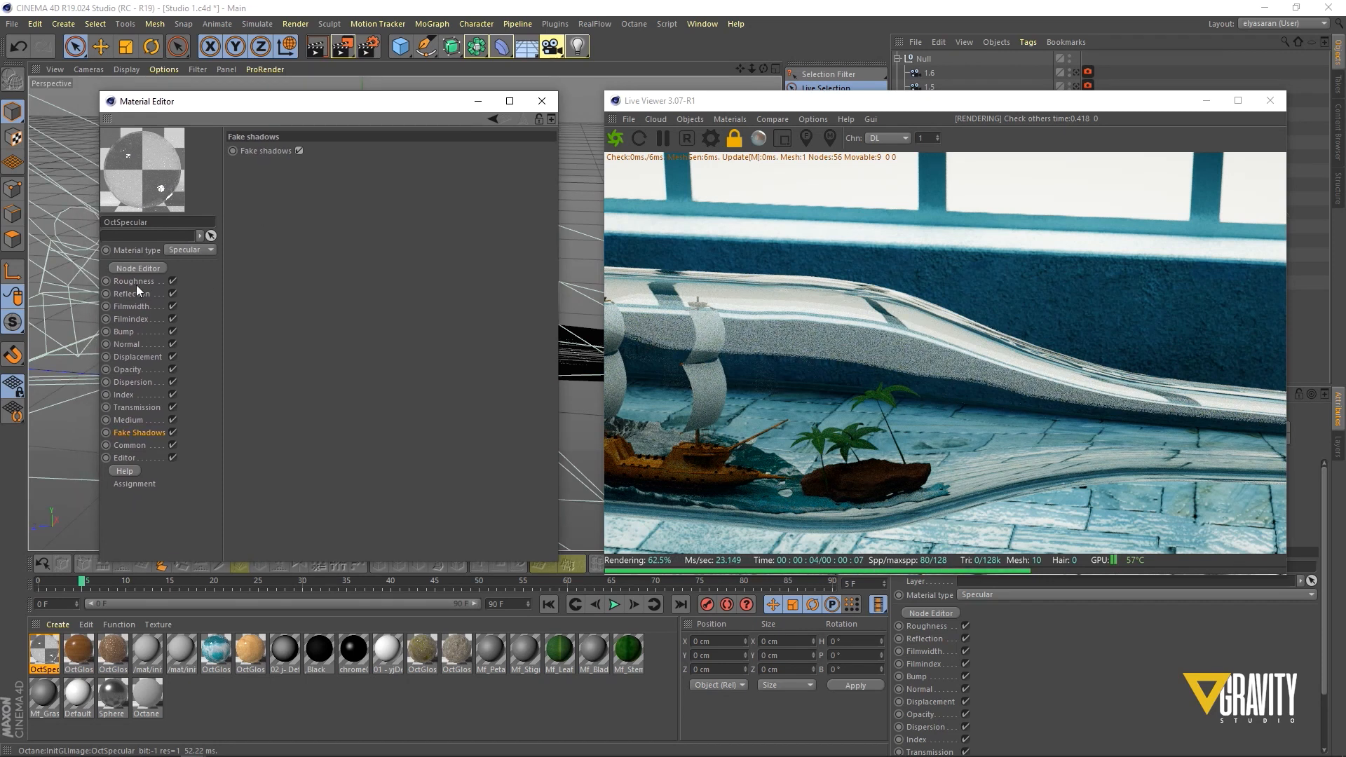
left_click(136, 283)
type("1")
key("Return")
type("0")
key("Return")
mouse_move(304, 199)
left_mouse_down()
mouse_move(266, 207)
mouse_move(294, 200)
left_mouse_up()
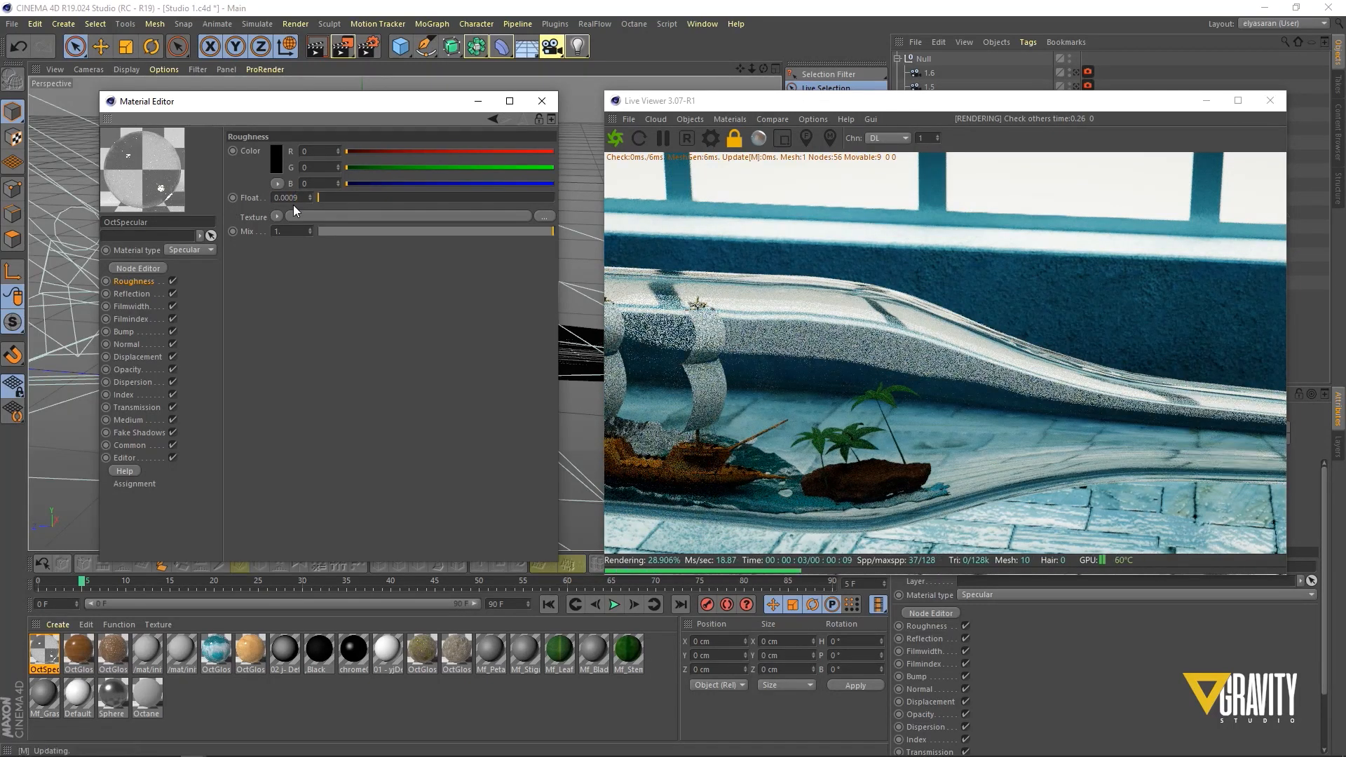
type("9")
key("Return")
left_click(542, 101)
left_click_drag(234, 330, 565, 367, "alt")
Step: Open the OctSpecular material in the Octane Node Editor and close the material editor
double_click(43, 649)
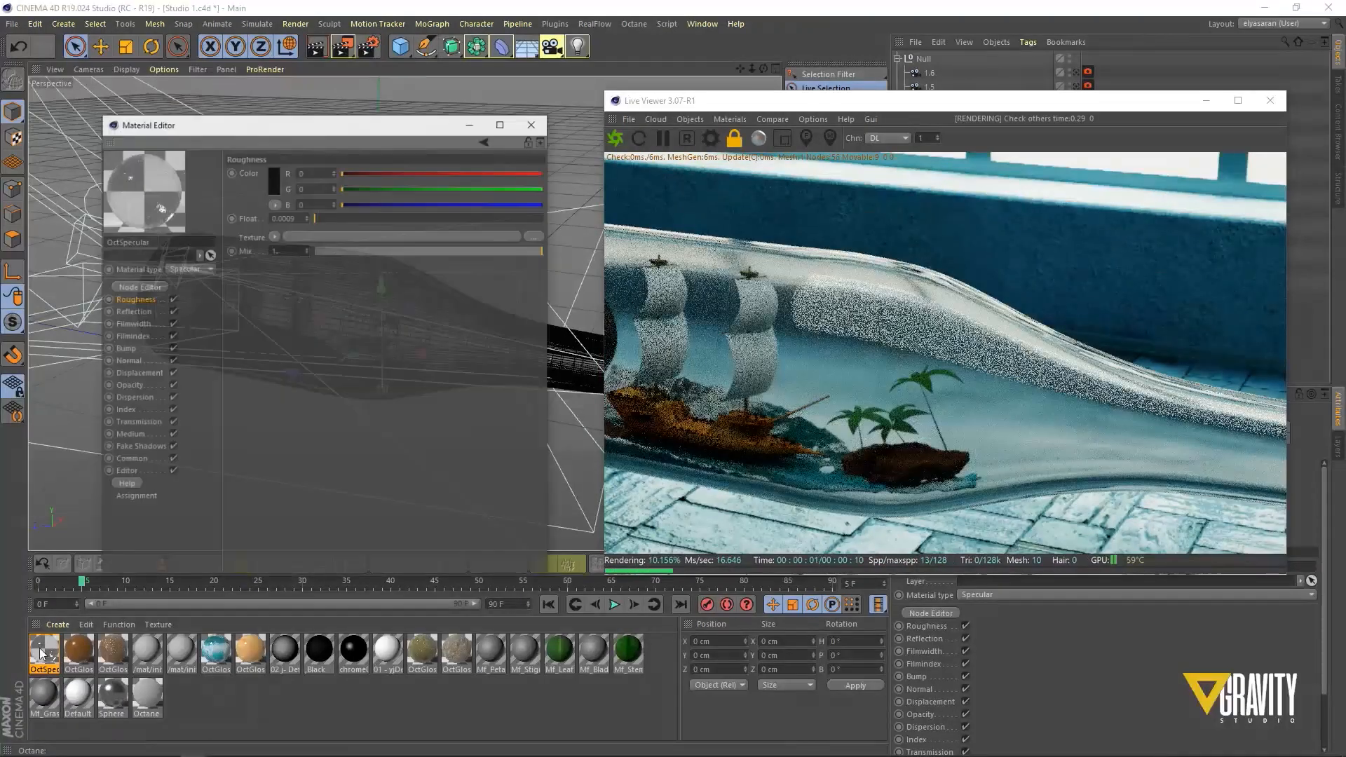
left_click_drag(312, 106, 467, 141)
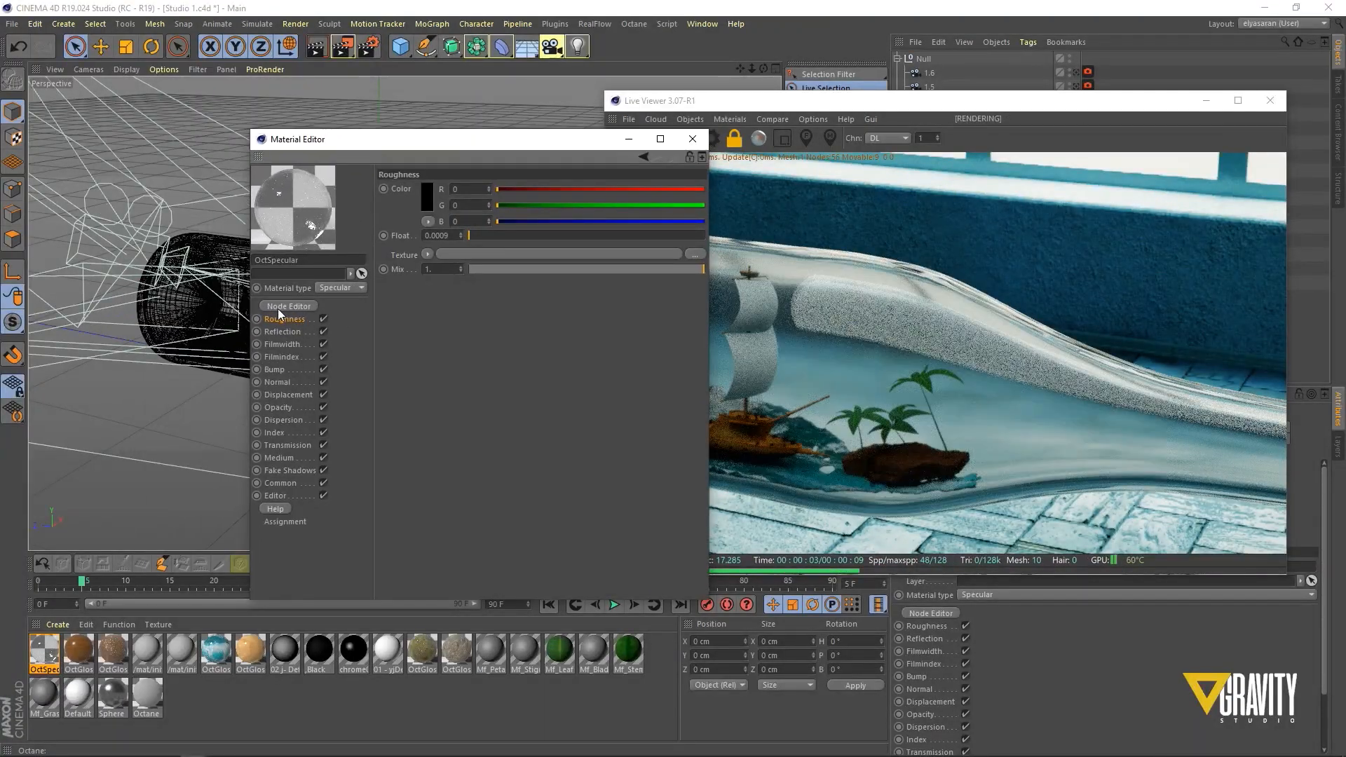
left_click(288, 306)
left_click_drag(603, 269, 532, 208)
left_click_drag(527, 139, 449, 136)
left_click(613, 135)
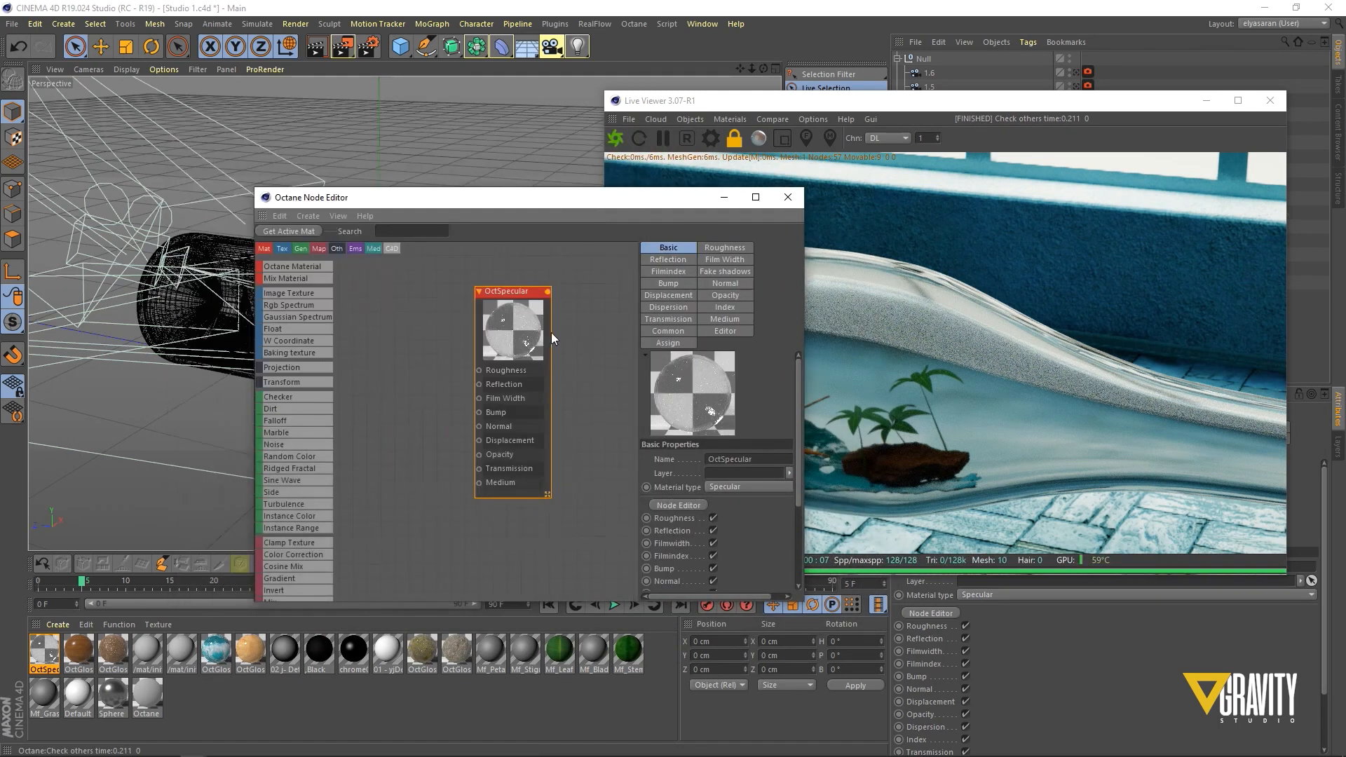
Step: Bring the dust, fingerprints and scratches images from the tex folder into the OctSpecular node graph as image textures
mouse_move(194, 756)
left_click(116, 747)
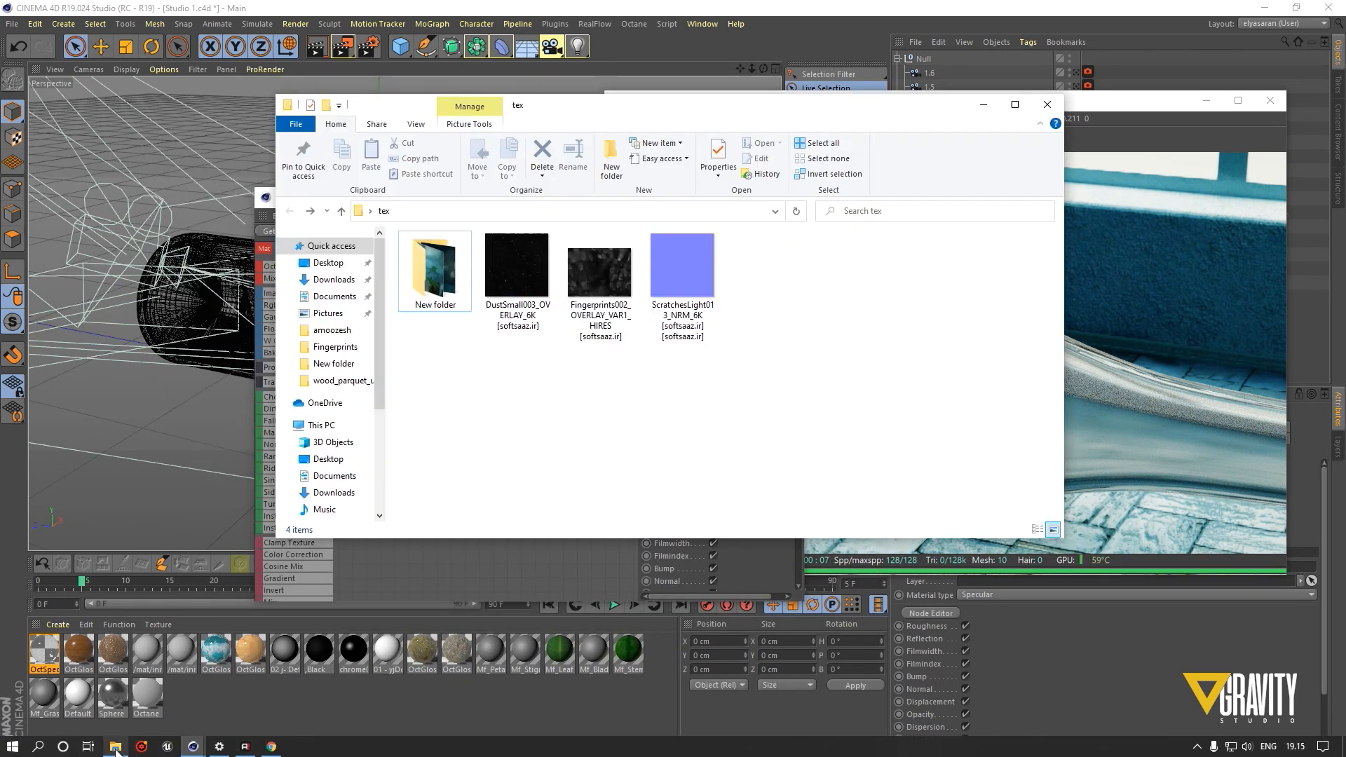
left_click(600, 280)
left_click_drag(778, 415, 528, 270)
left_click_drag(592, 110, 954, 159)
left_click_drag(880, 319, 569, 375)
left_click_drag(484, 346, 491, 350)
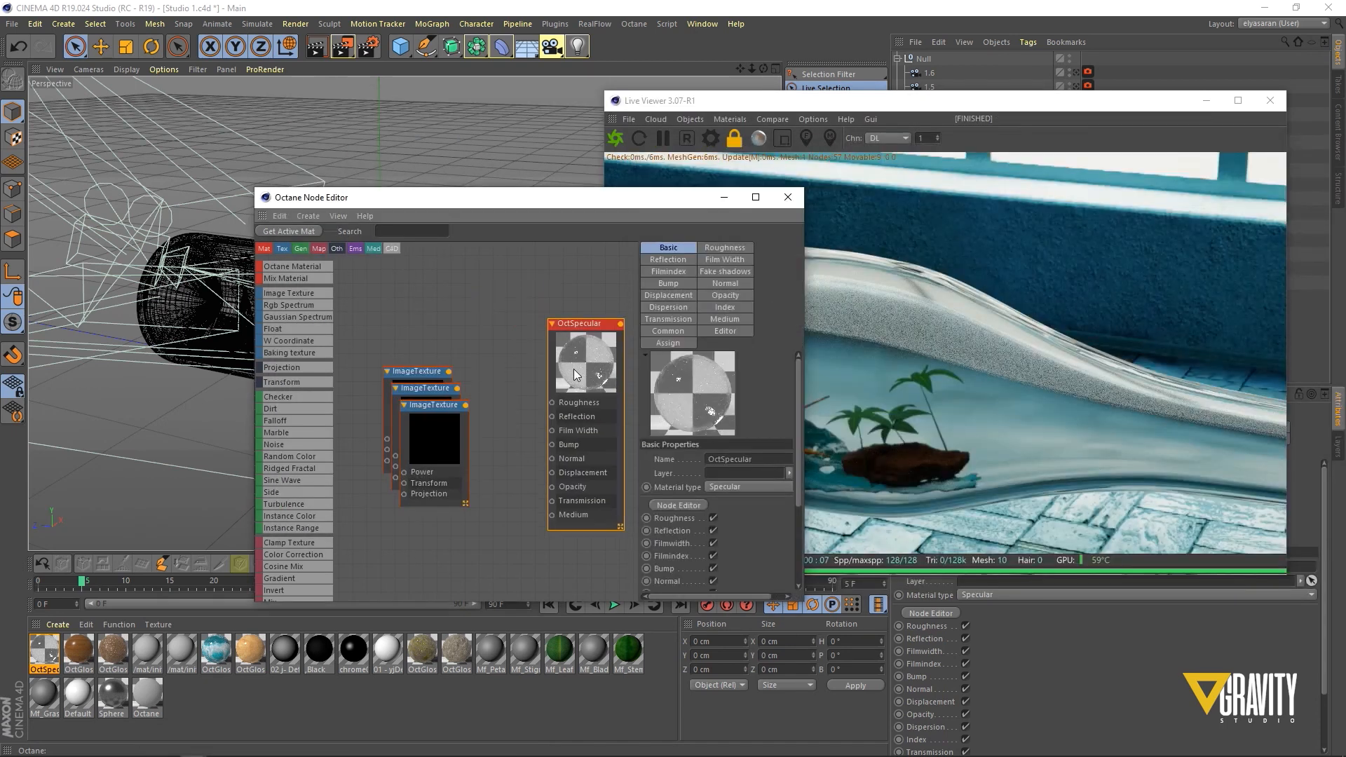
Step: Spread out the image texture nodes, keeping the fingerprints node above the dust and scratches nodes
left_click_drag(414, 446, 463, 324)
left_click_drag(423, 484, 421, 364)
left_click_drag(470, 313, 397, 526)
left_click_drag(571, 198, 450, 175)
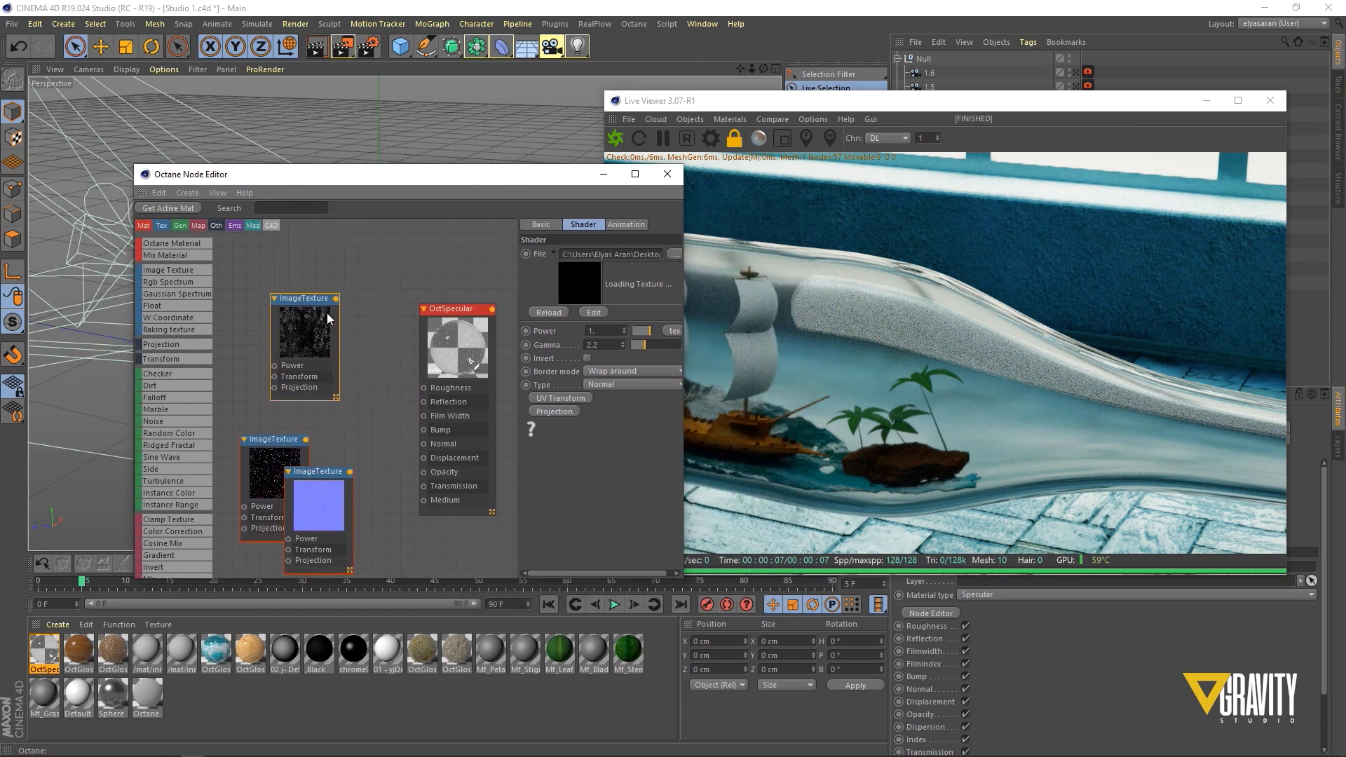
Step: Connect the fingerprints image texture to the OctSpecular Roughness input and uncover the viewport to check the bottle
scroll(295, 357, "up", 5)
scroll(300, 390, "down", 5)
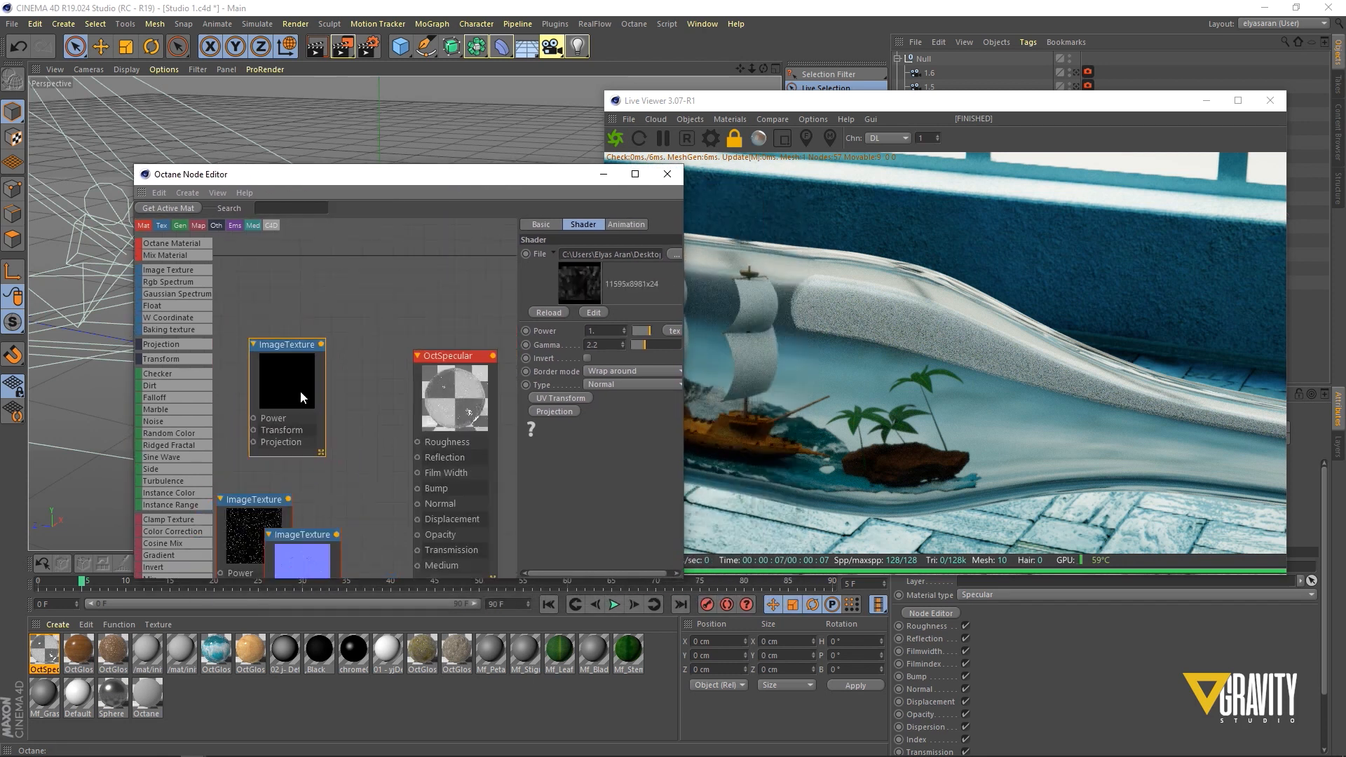
left_click_drag(275, 319, 353, 429)
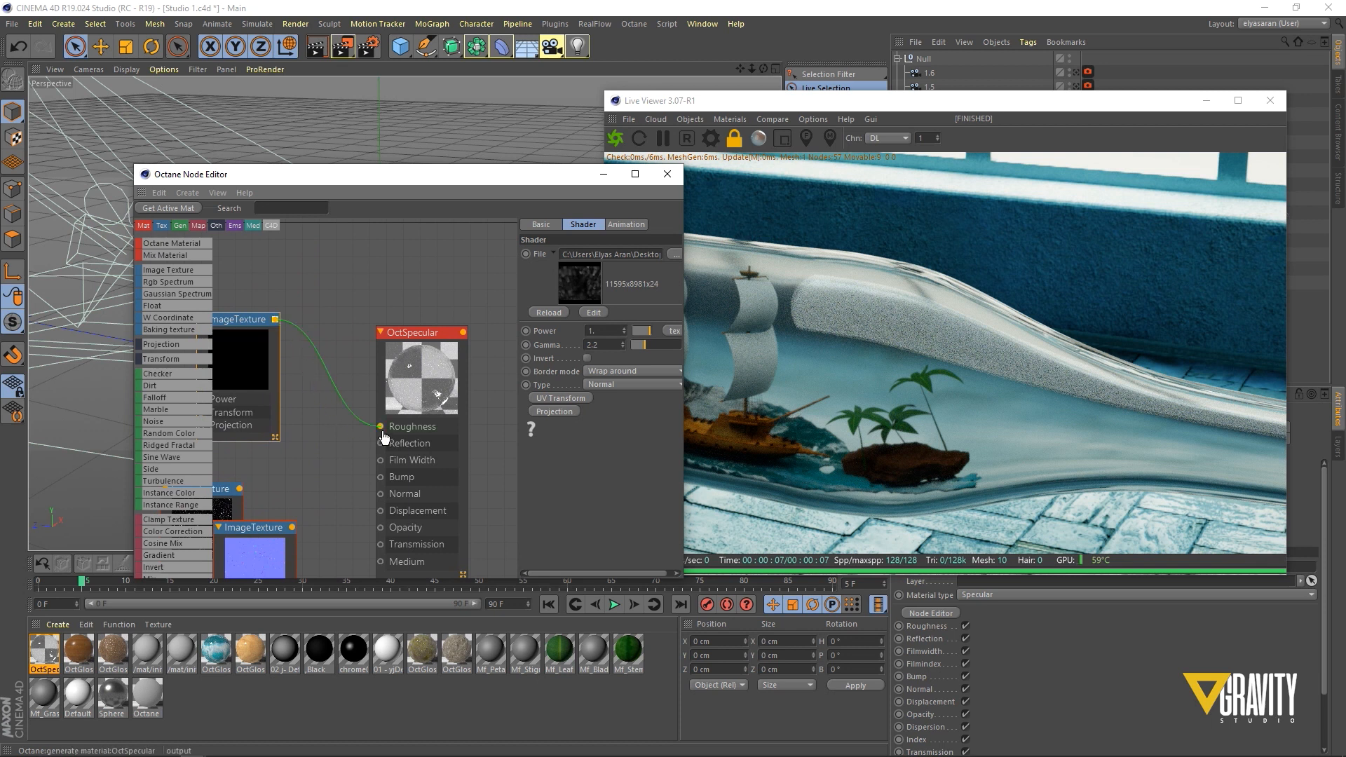
left_click_drag(488, 186, 411, 483)
left_click_drag(406, 346, 330, 393, "alt")
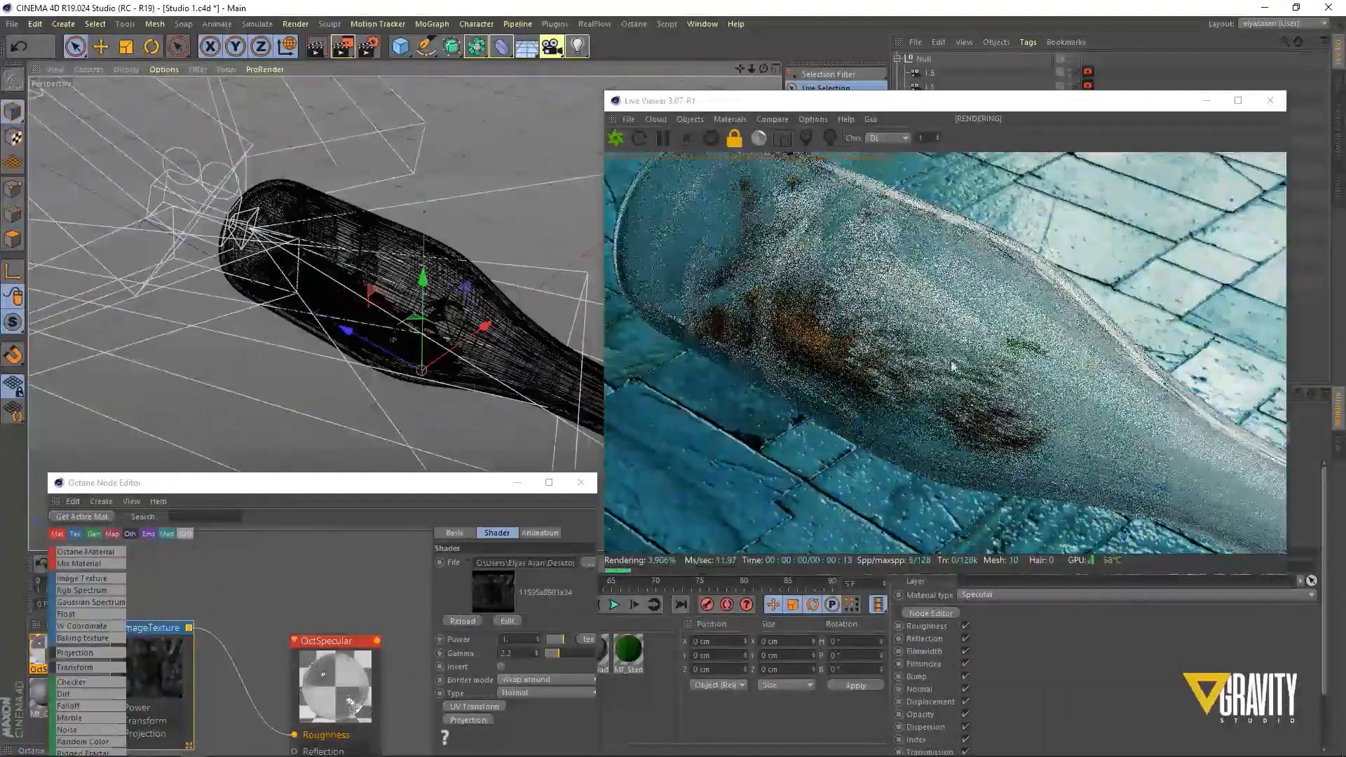
Step: Set the projection of the OctSpecular texture tag on object_1 to Cubic
left_click_drag(943, 107, 428, 135)
left_click(941, 186)
left_click(937, 213)
left_click_drag(734, 119, 659, 216)
left_click_drag(533, 226, 713, 366)
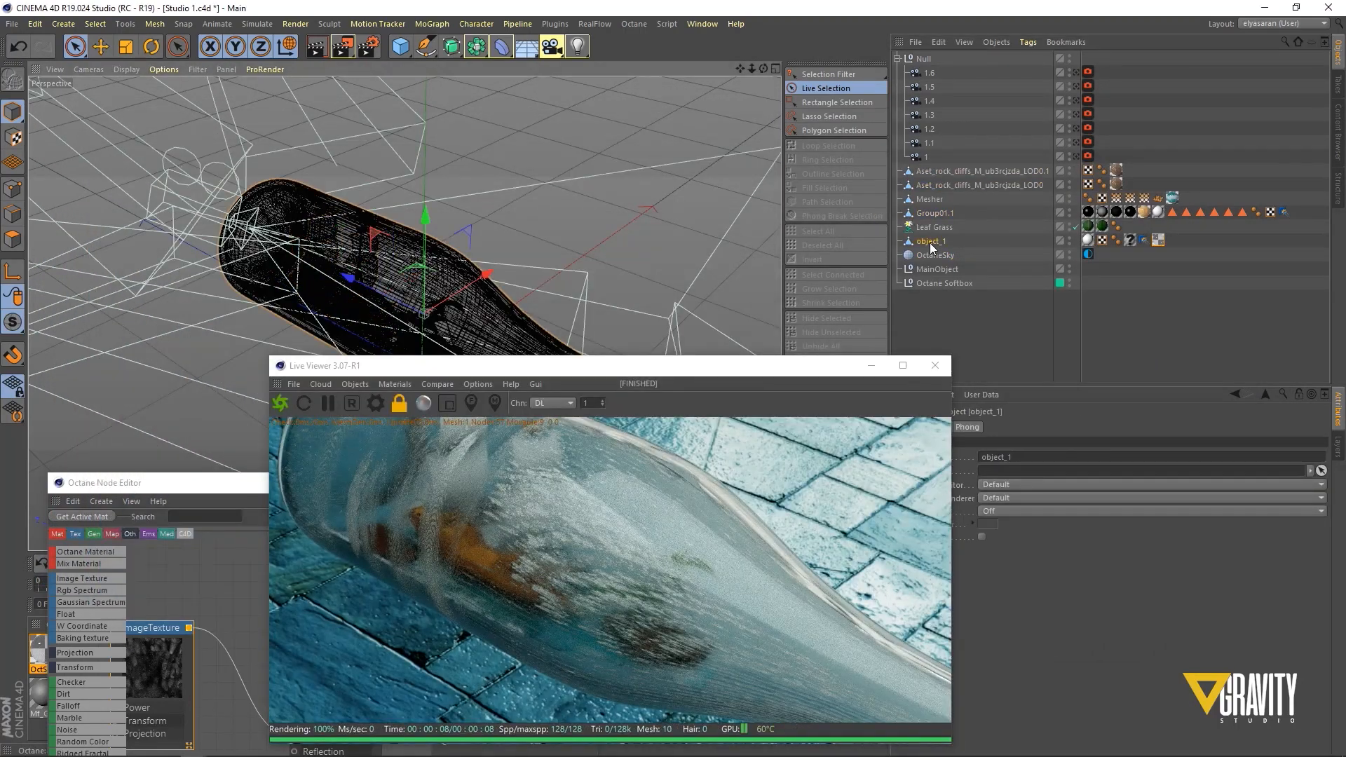
left_click(1157, 240)
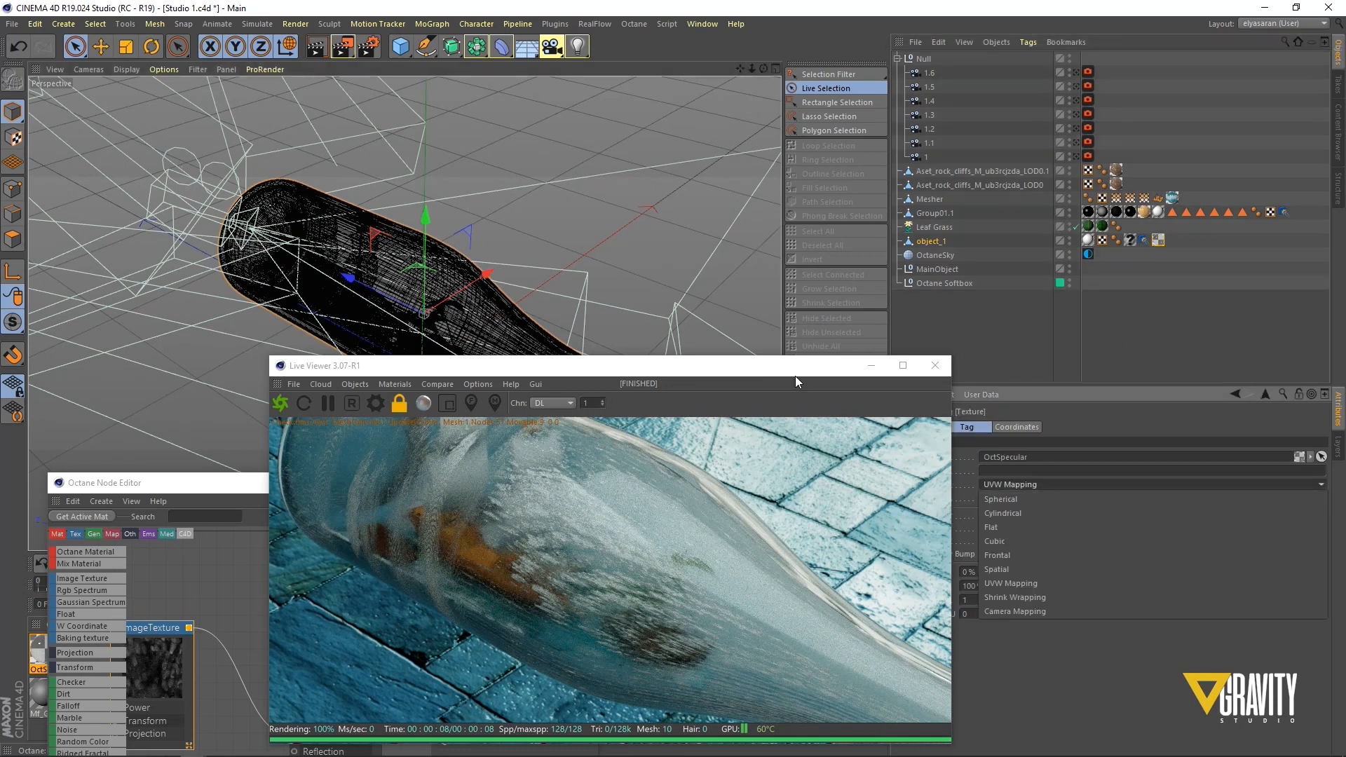
left_click_drag(755, 371, 633, 278)
left_click(1092, 484)
left_click(1043, 543)
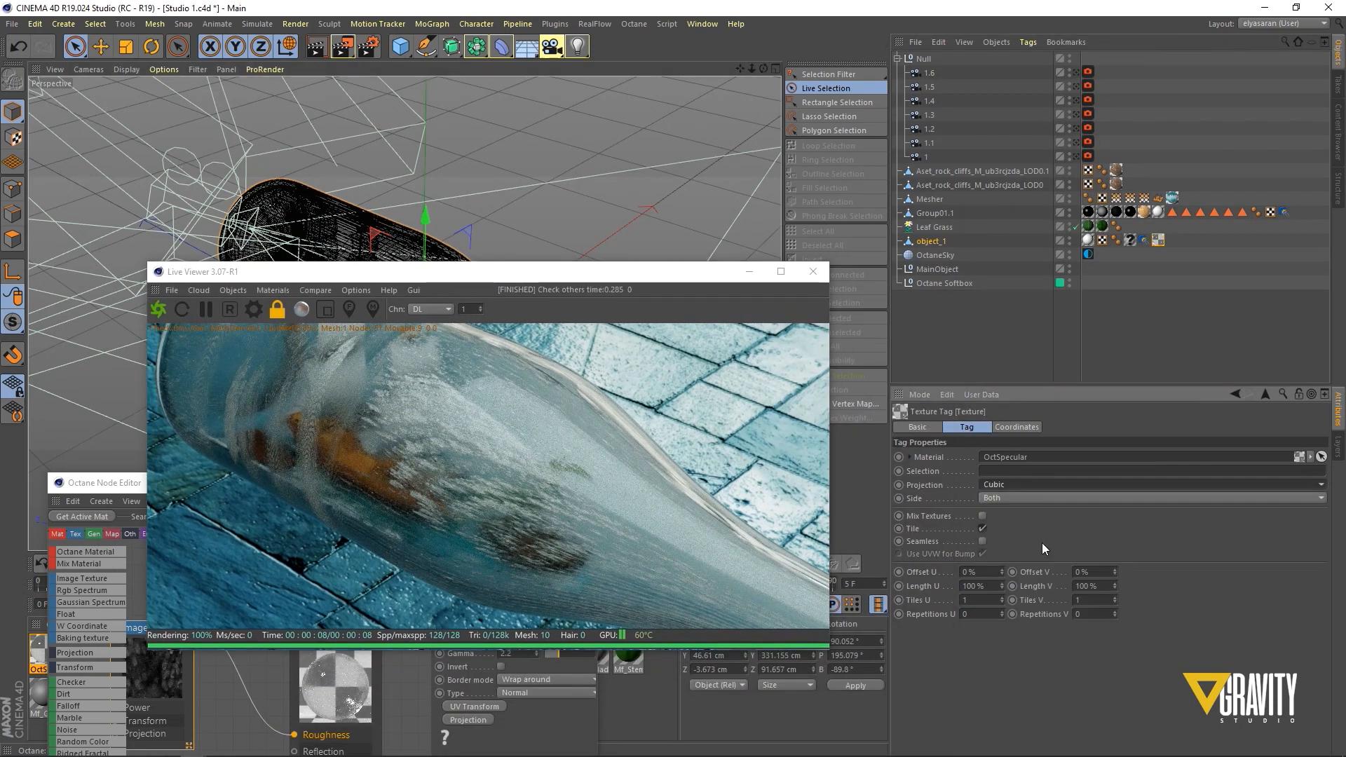
left_click_drag(487, 273, 836, 151)
Step: In Texture mode, scale the bottle's cubic texture projection to about 56.2% by 54.4%
left_click_drag(382, 265, 411, 309, "alt")
left_click(13, 138)
left_click(127, 46)
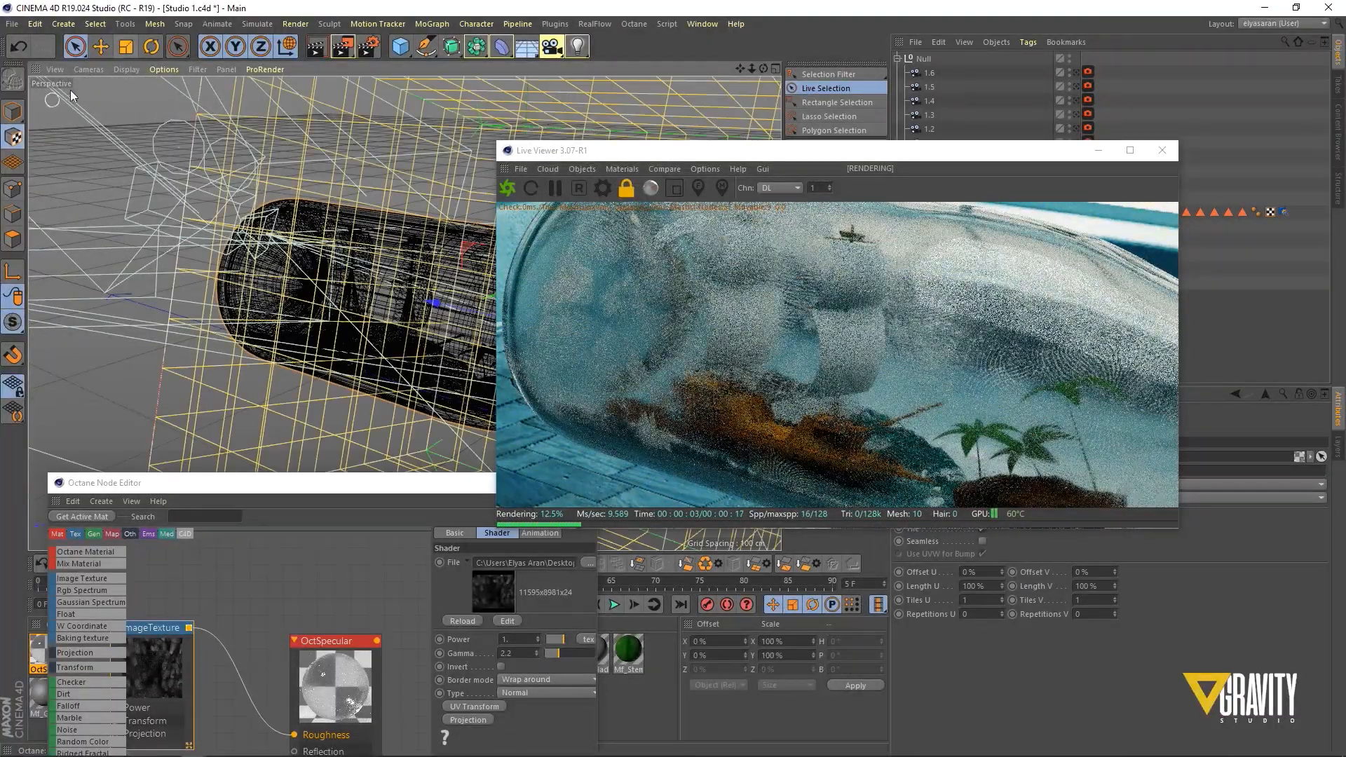
left_click_drag(616, 151, 834, 207)
left_click_drag(641, 393, 457, 203)
left_click_drag(587, 268, 738, 328)
left_click_drag(637, 423, 626, 334)
left_click_drag(974, 206, 761, 150)
scroll(280, 338, "down", 5)
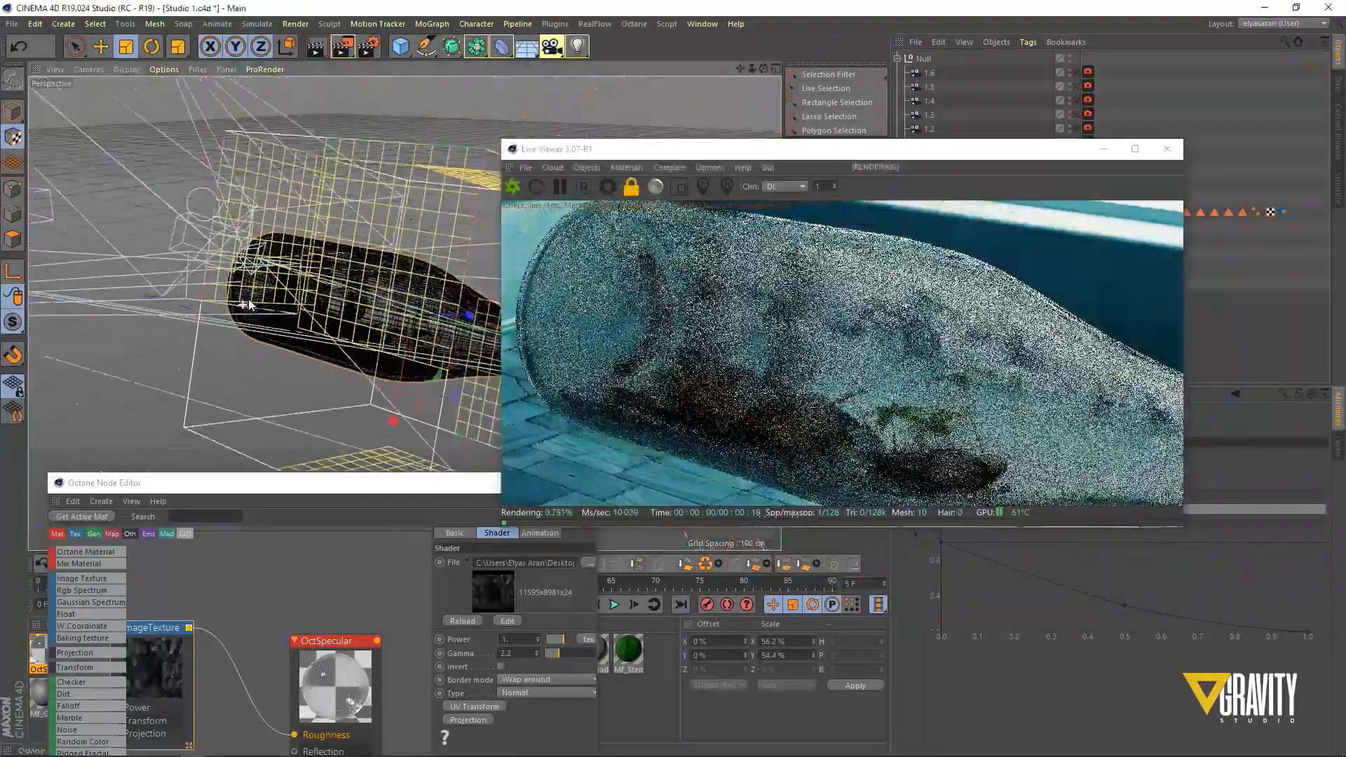
scroll(280, 338, "up", 6)
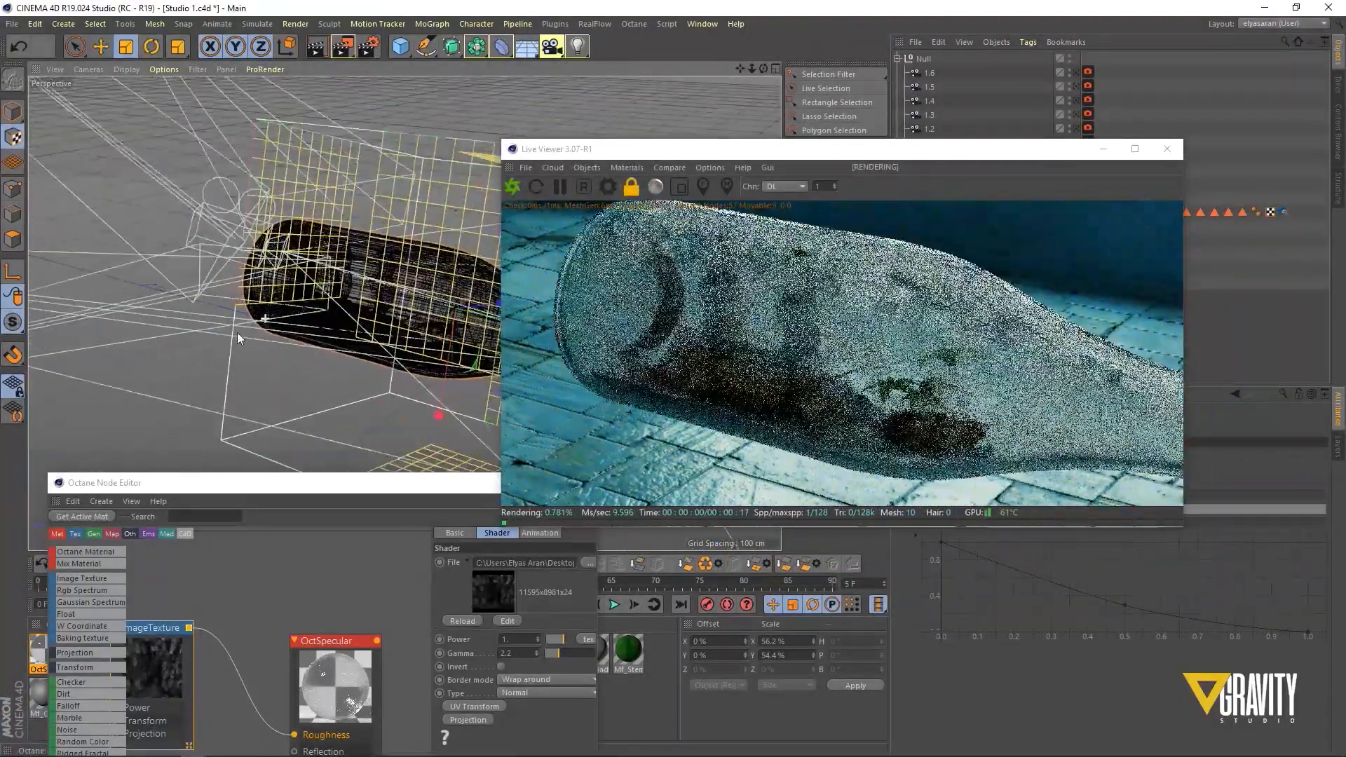
Step: Separate the Live Viewer and the Node Editor so the bottle render and the node graph can be seen together
scroll(333, 359, "up", 2)
left_click_drag(280, 483, 241, 384)
left_click_drag(851, 151, 940, 49)
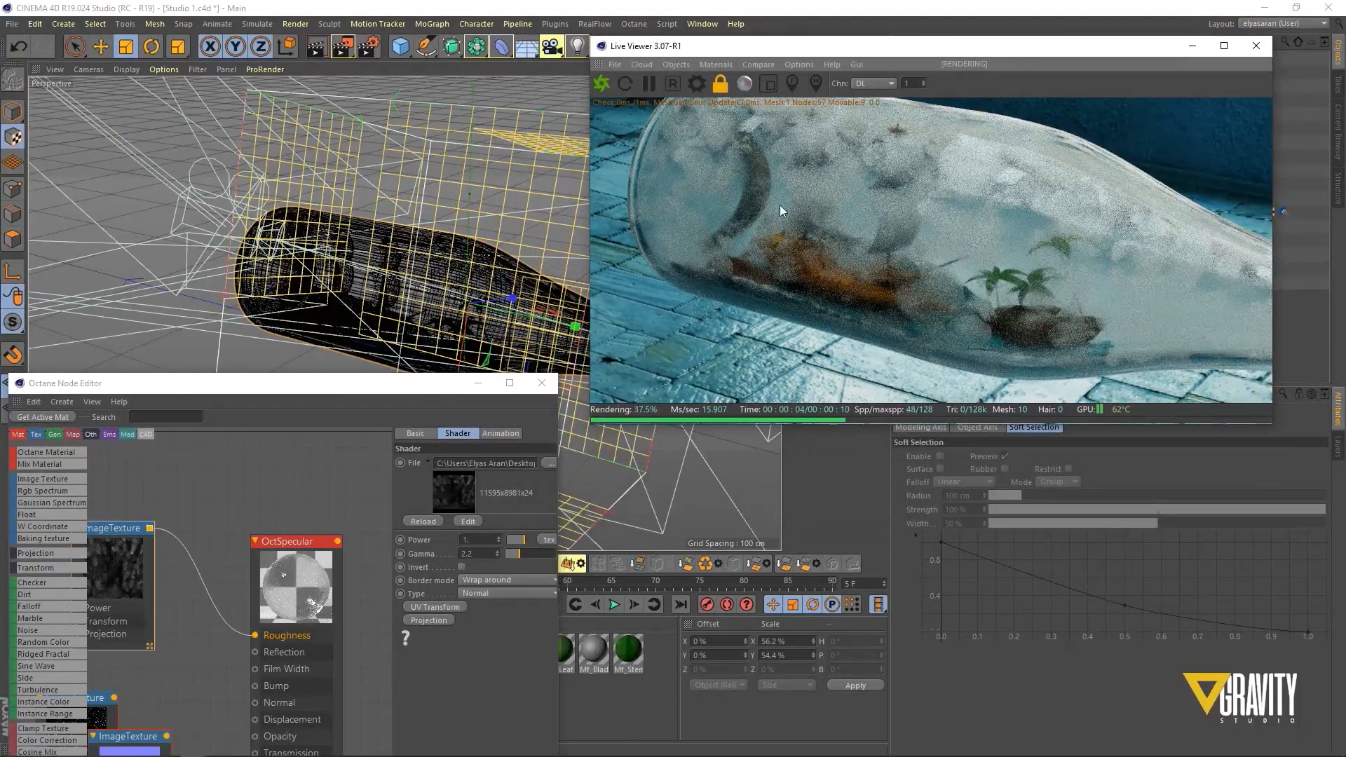
left_click_drag(366, 389, 427, 178)
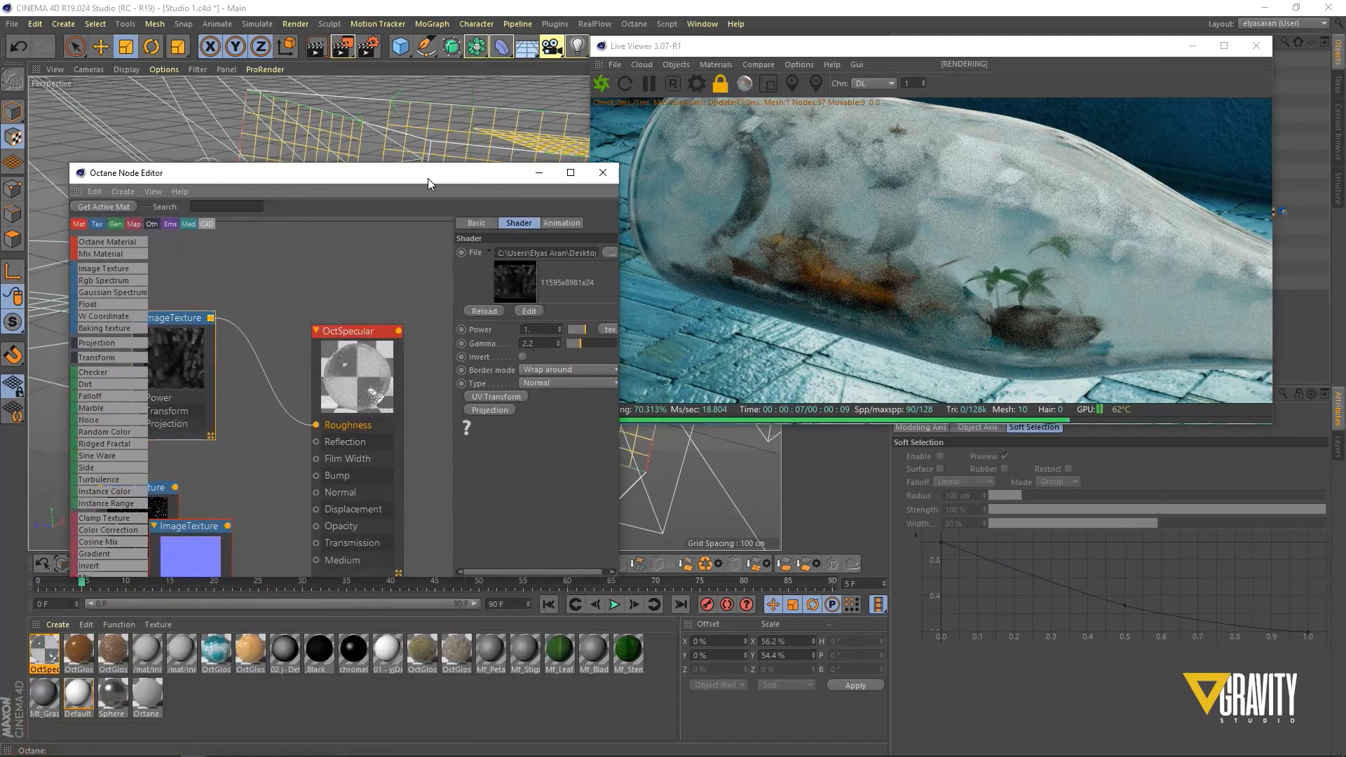
Step: Insert a Color Correction node between the fingerprints image texture and the OctSpecular Roughness input, and set its Gamma to about 1.81
left_click(102, 505)
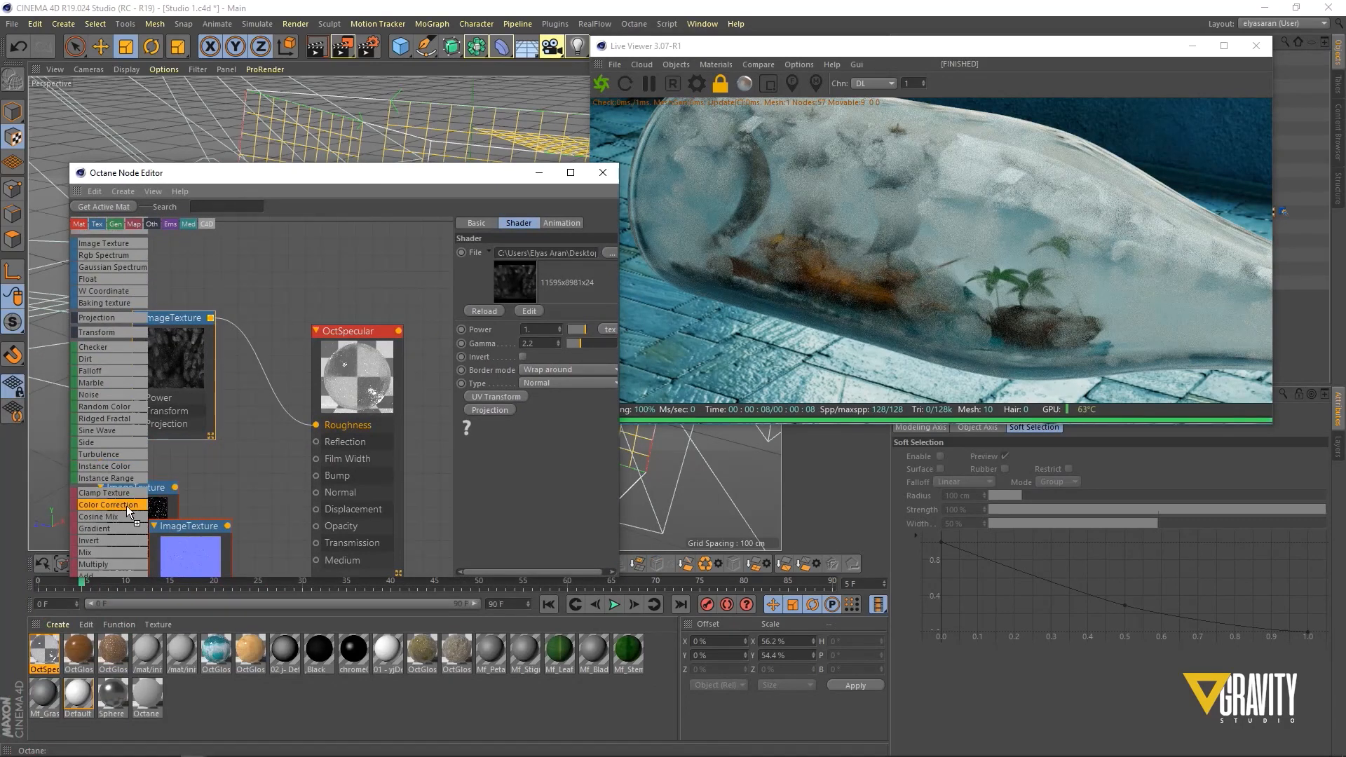
left_click_drag(256, 359, 260, 366)
left_click_drag(343, 358, 387, 342)
left_click_drag(187, 379, 165, 322)
left_click(288, 410)
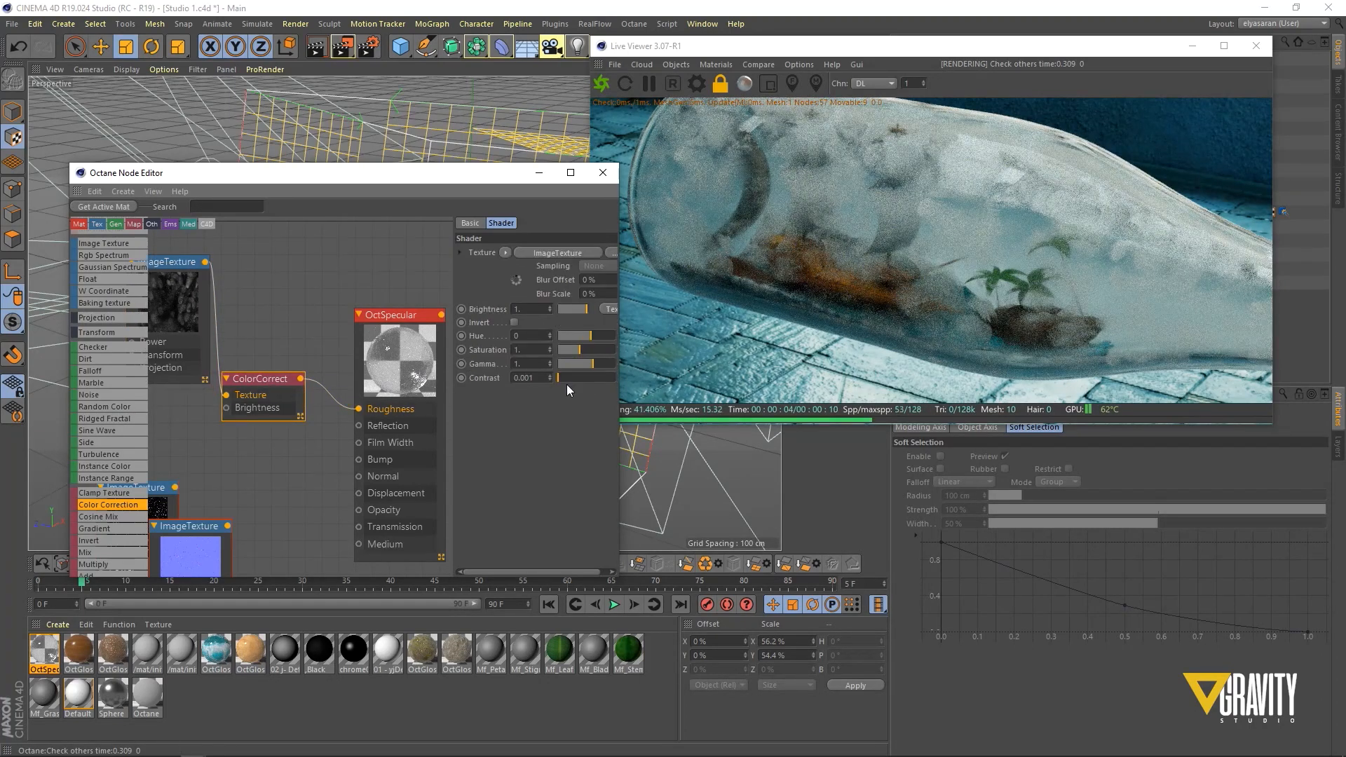
left_click_drag(582, 363, 597, 365)
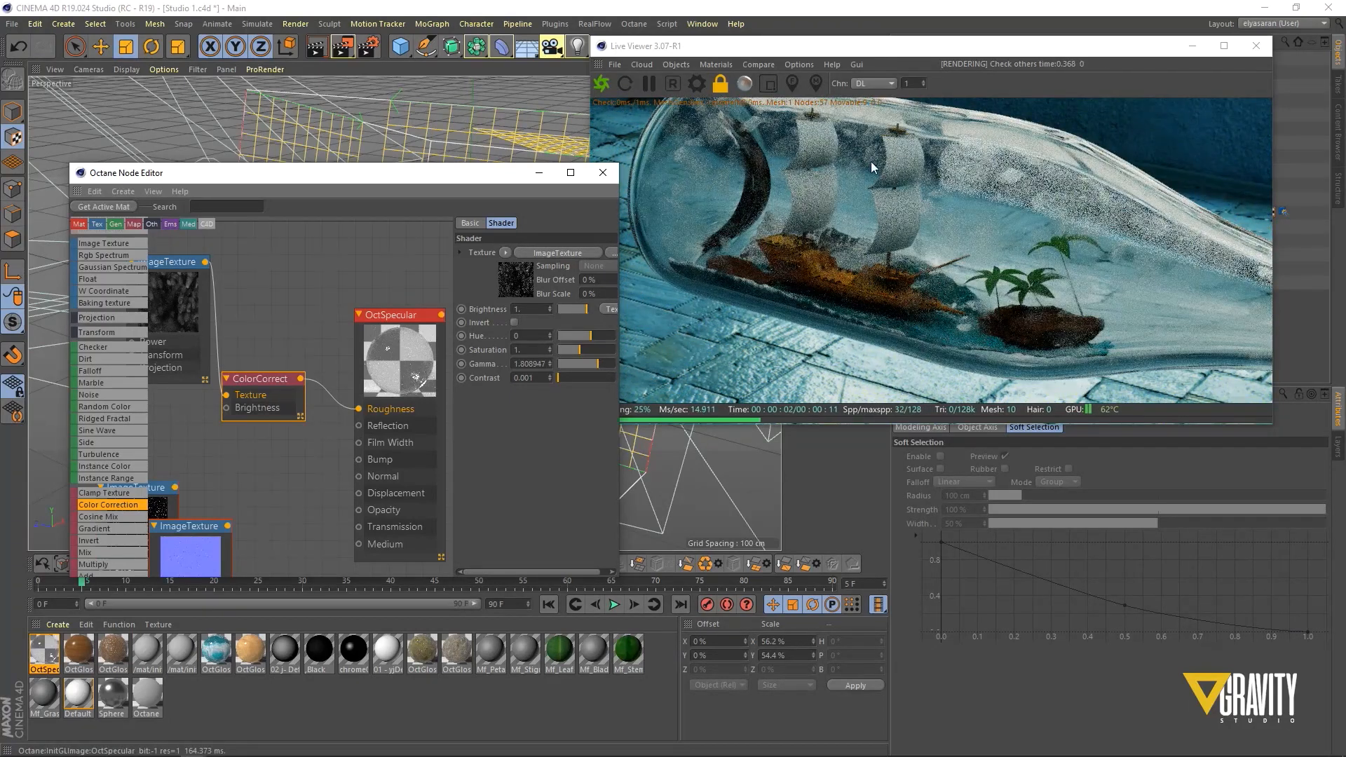
Step: Spread out the fingerprints, dust, Color Correction and OctSpecular nodes to make room between the textures and the material
left_click_drag(439, 181, 475, 135)
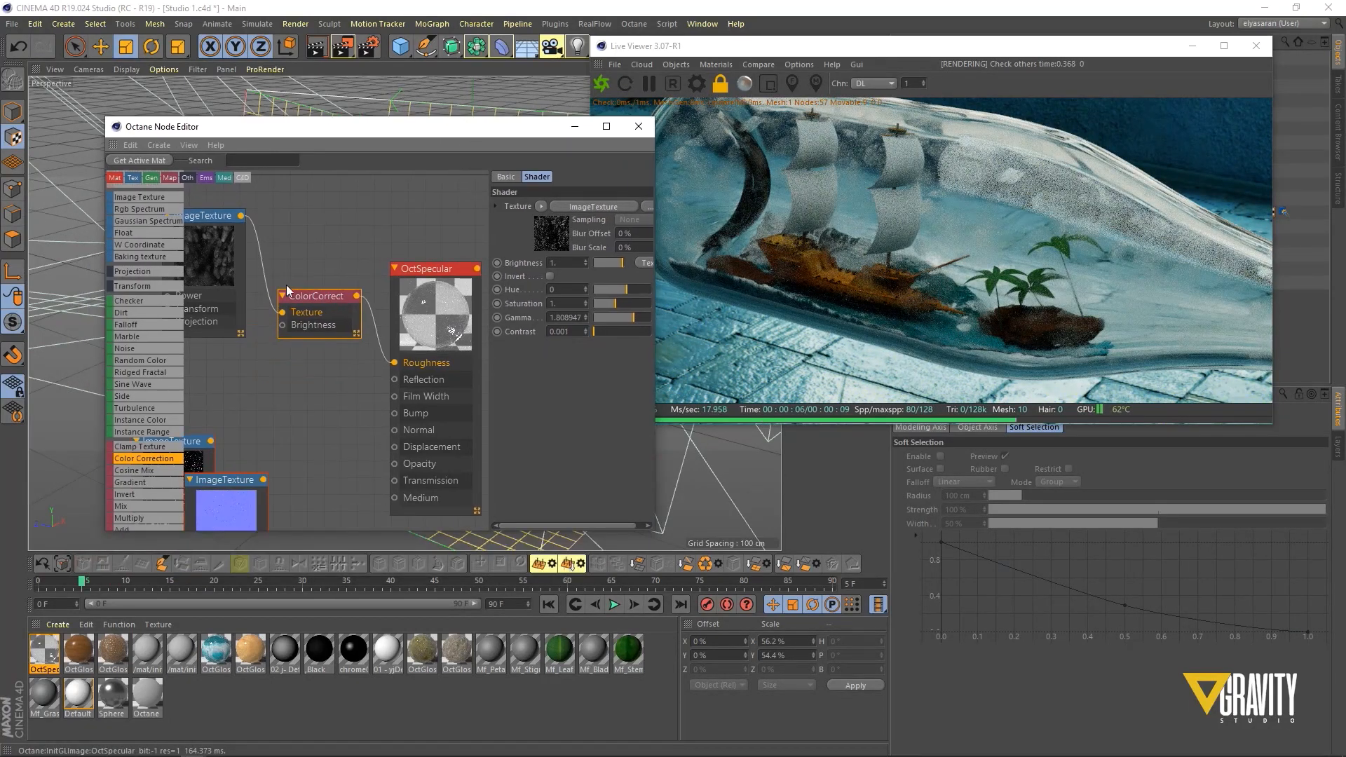
left_click(220, 263)
left_click_drag(229, 298, 237, 288)
left_click_drag(199, 449, 278, 353)
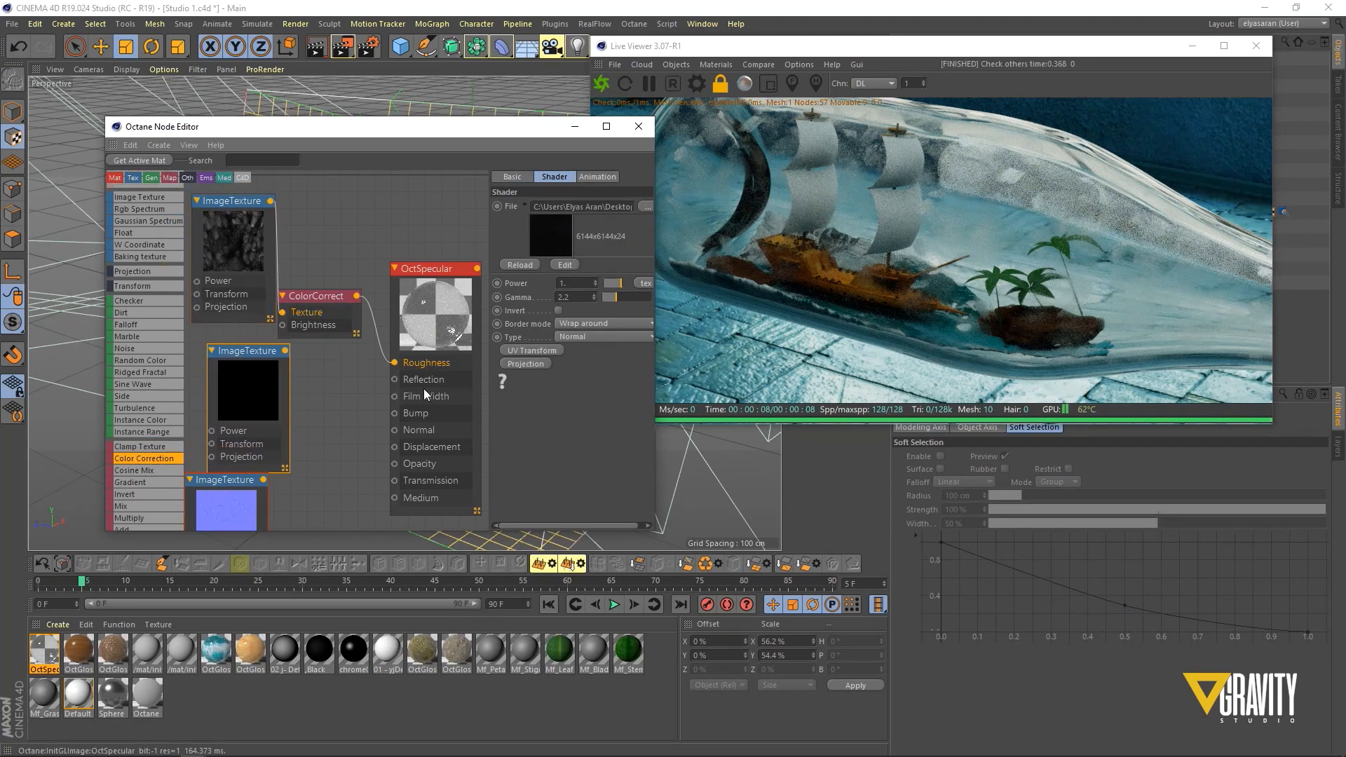
scroll(351, 407, "down", 3)
left_click_drag(277, 302, 249, 269)
left_click_drag(328, 337, 320, 271)
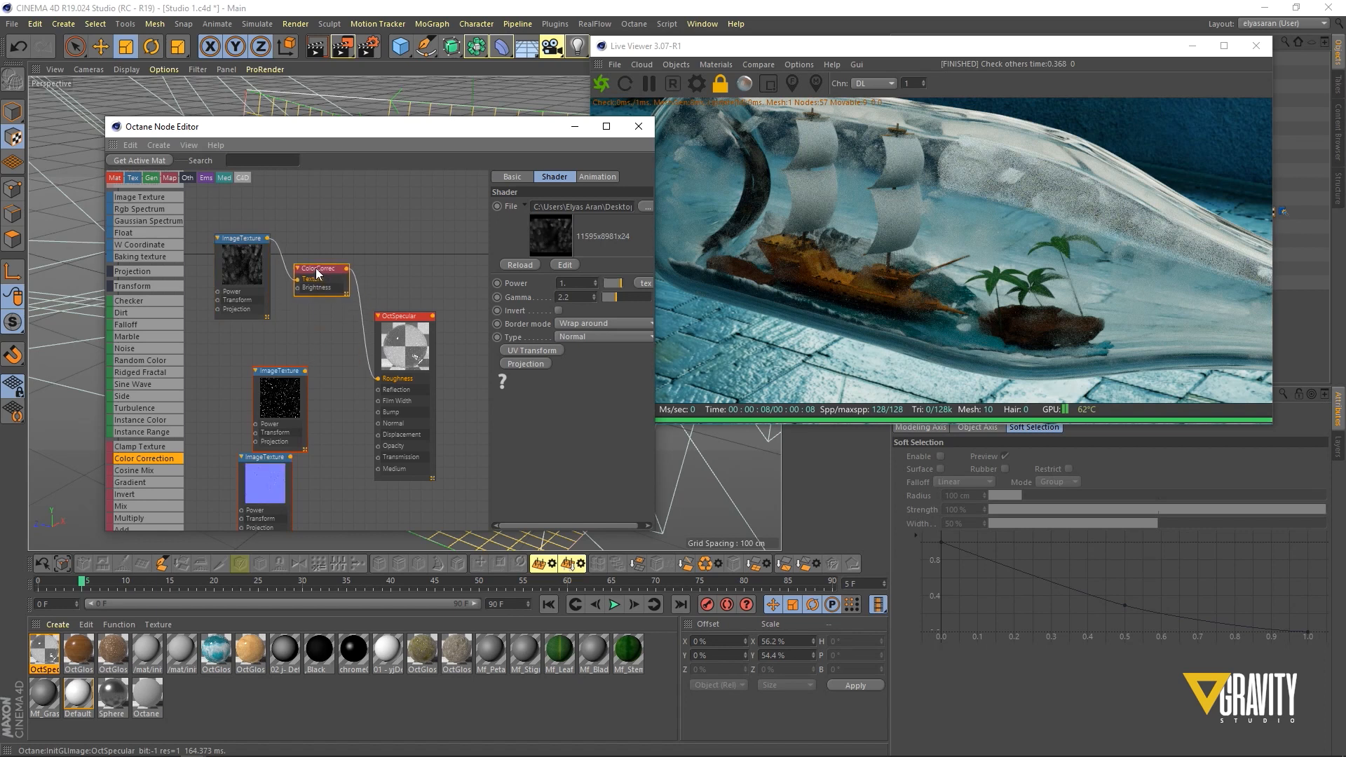
left_click_drag(412, 318, 430, 294)
Step: Add a Mix texture with the color-corrected fingerprints as Texture1 and the dust image as Texture2, and connect it to Roughness
scroll(163, 473, "down", 2)
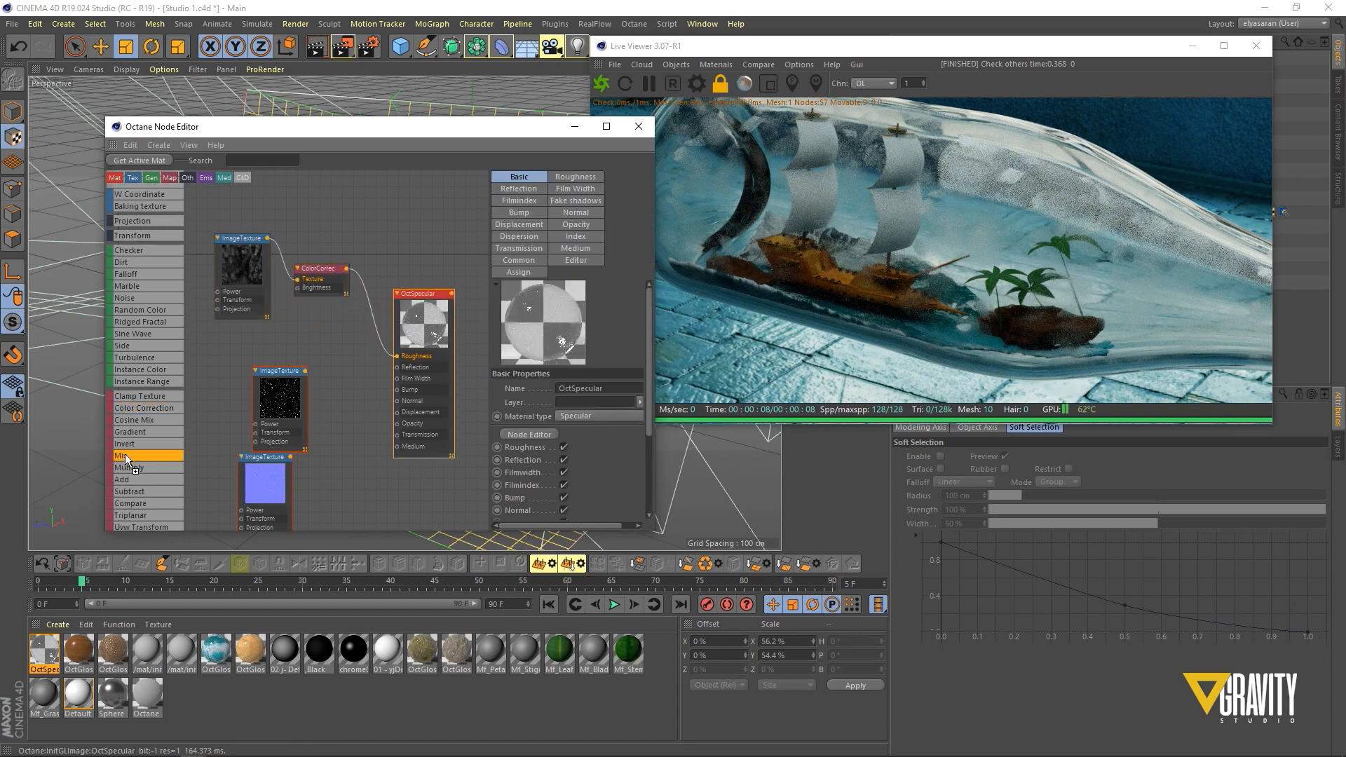
left_click_drag(302, 346, 306, 346)
left_click_drag(283, 371, 237, 361)
scroll(328, 359, "up", 3)
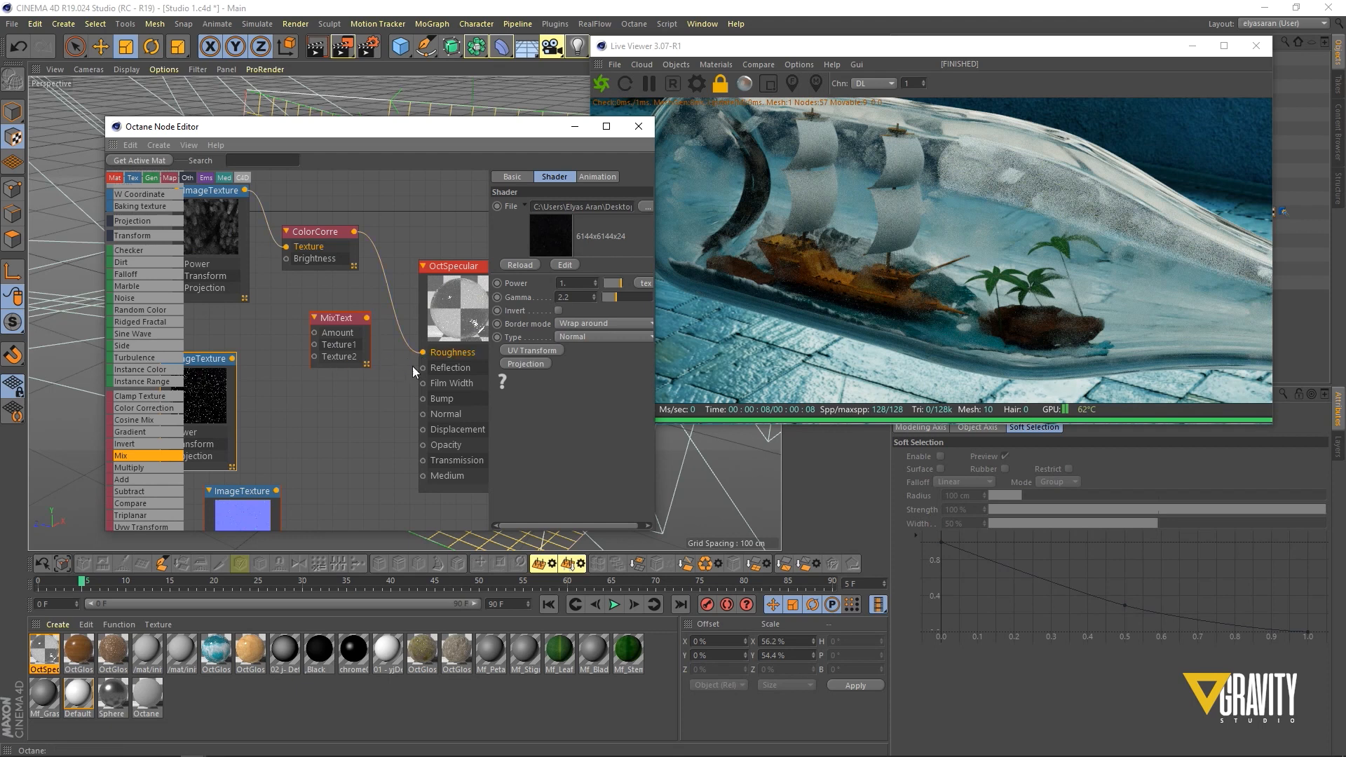
left_click_drag(315, 354, 314, 345)
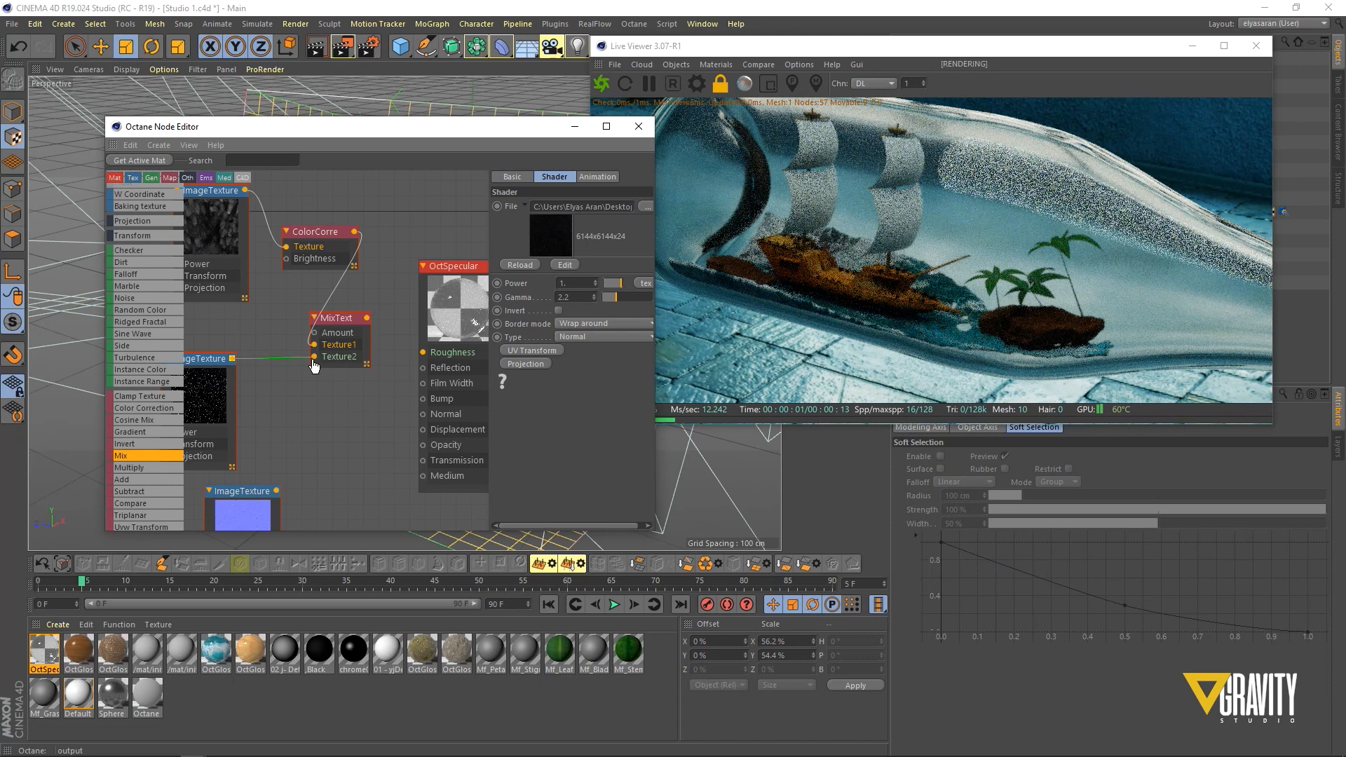
left_click_drag(313, 364, 314, 357)
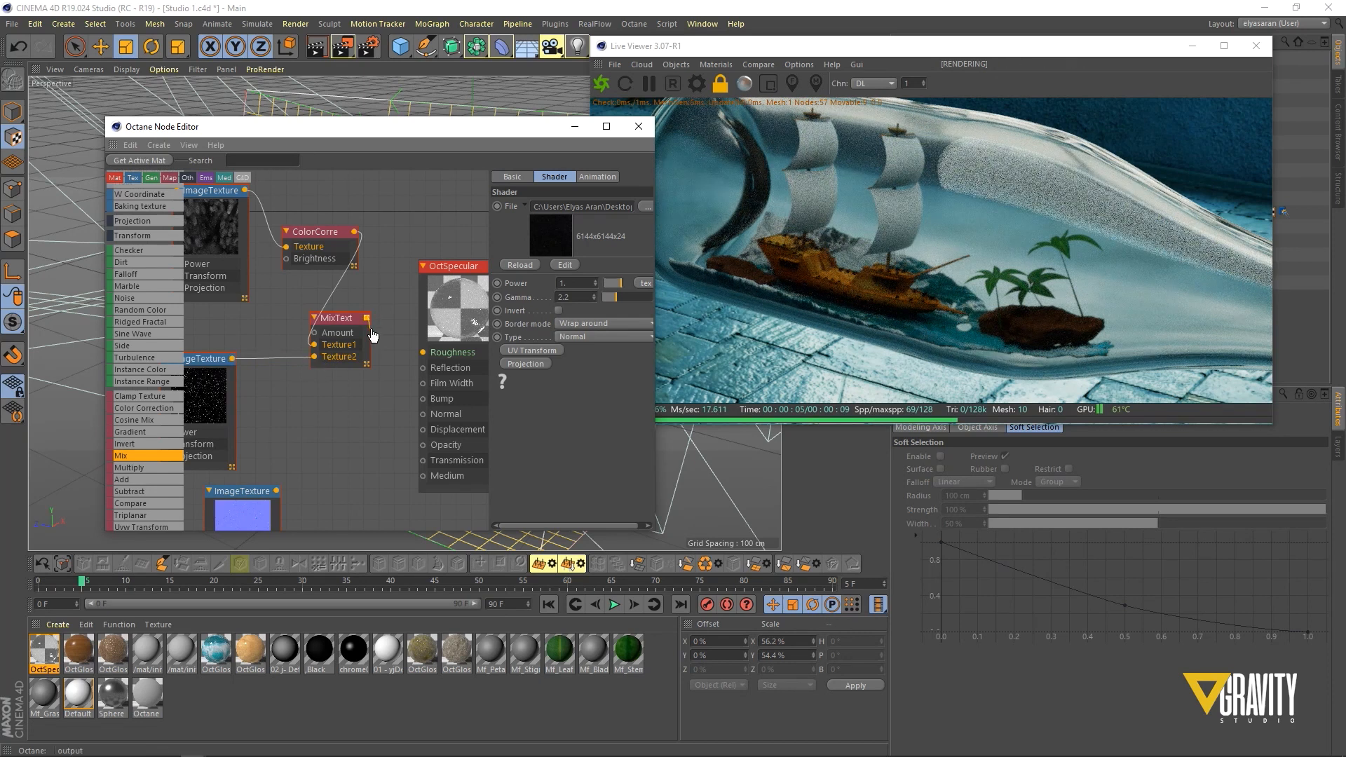
left_click_drag(337, 319, 349, 319)
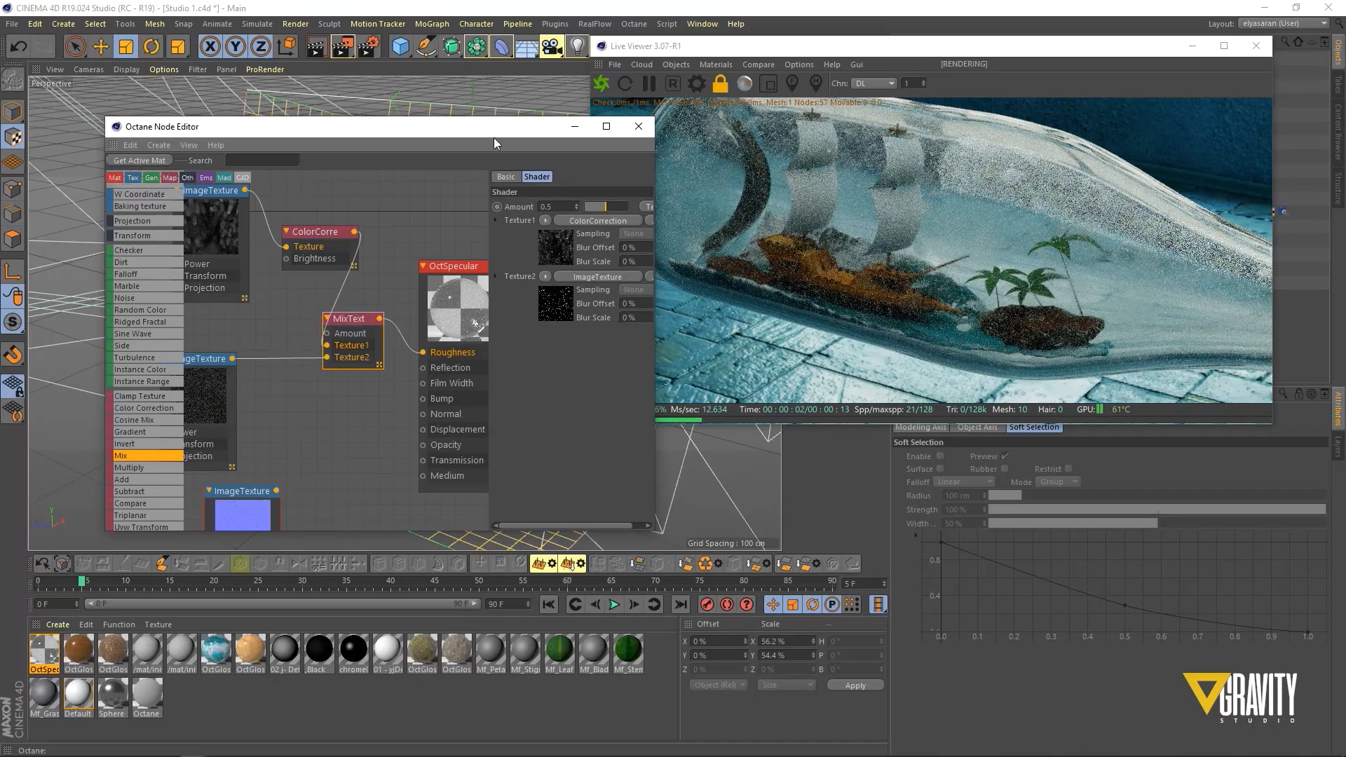
Step: Inspect the dust effect on the bottle up close and view the dust texture image from the tex folder
left_click_drag(493, 137, 505, 312)
scroll(324, 225, "up", 5)
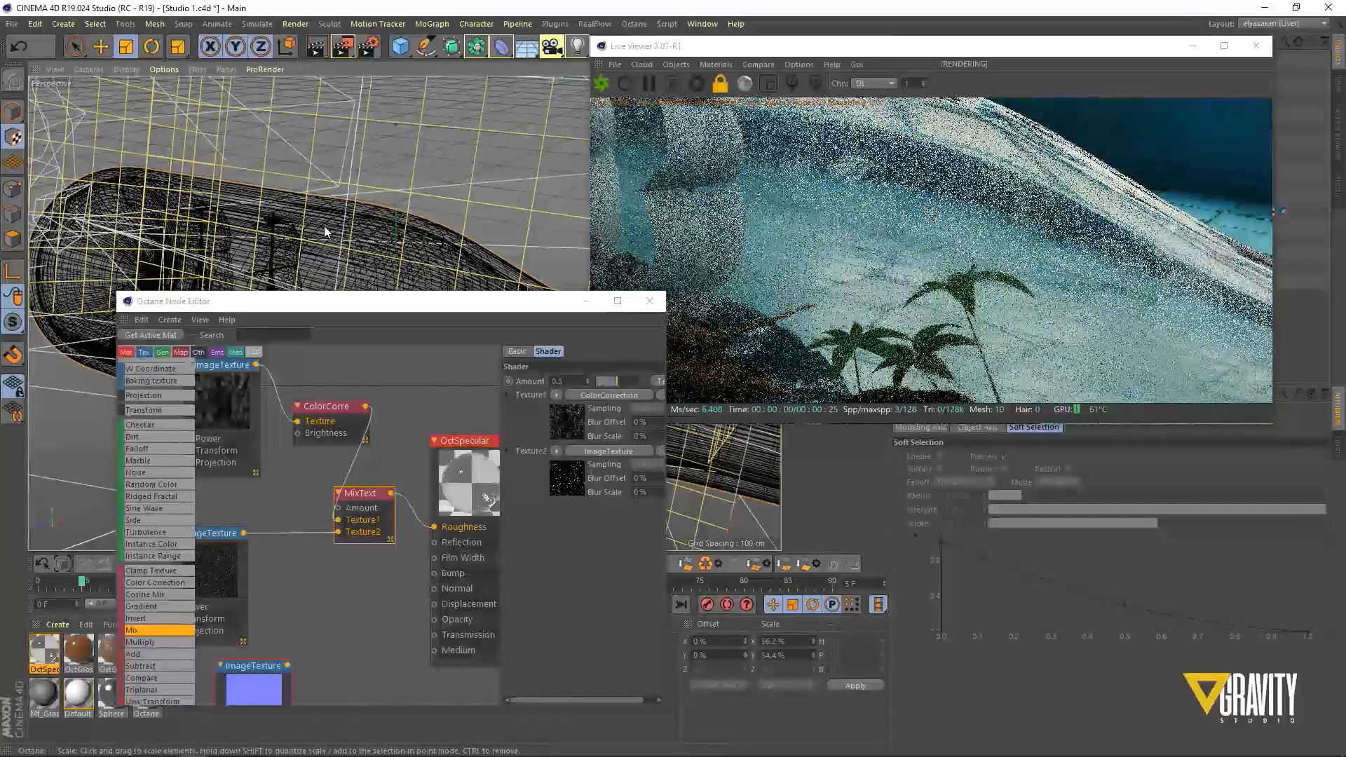
left_click_drag(211, 533, 259, 505)
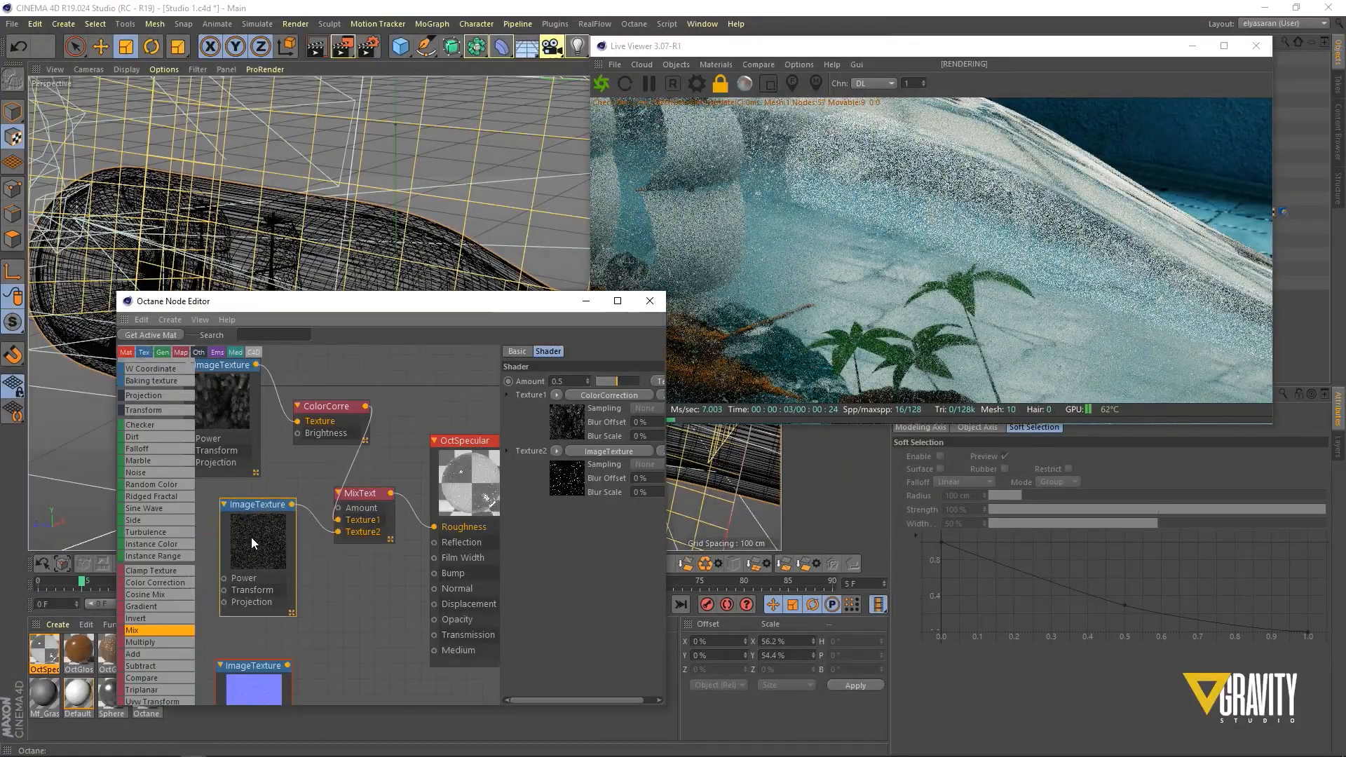
left_click(118, 747)
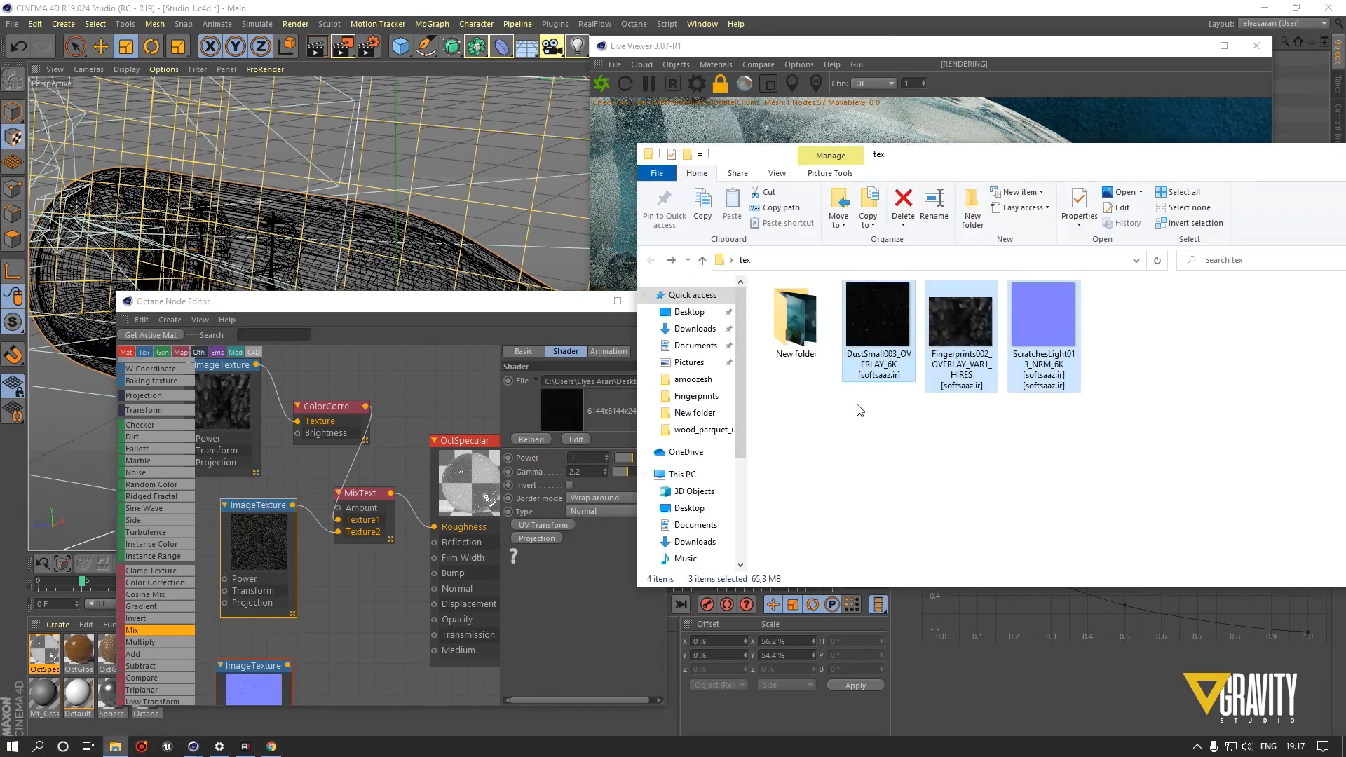
double_click(910, 319)
left_click(1103, 41)
double_click(960, 53)
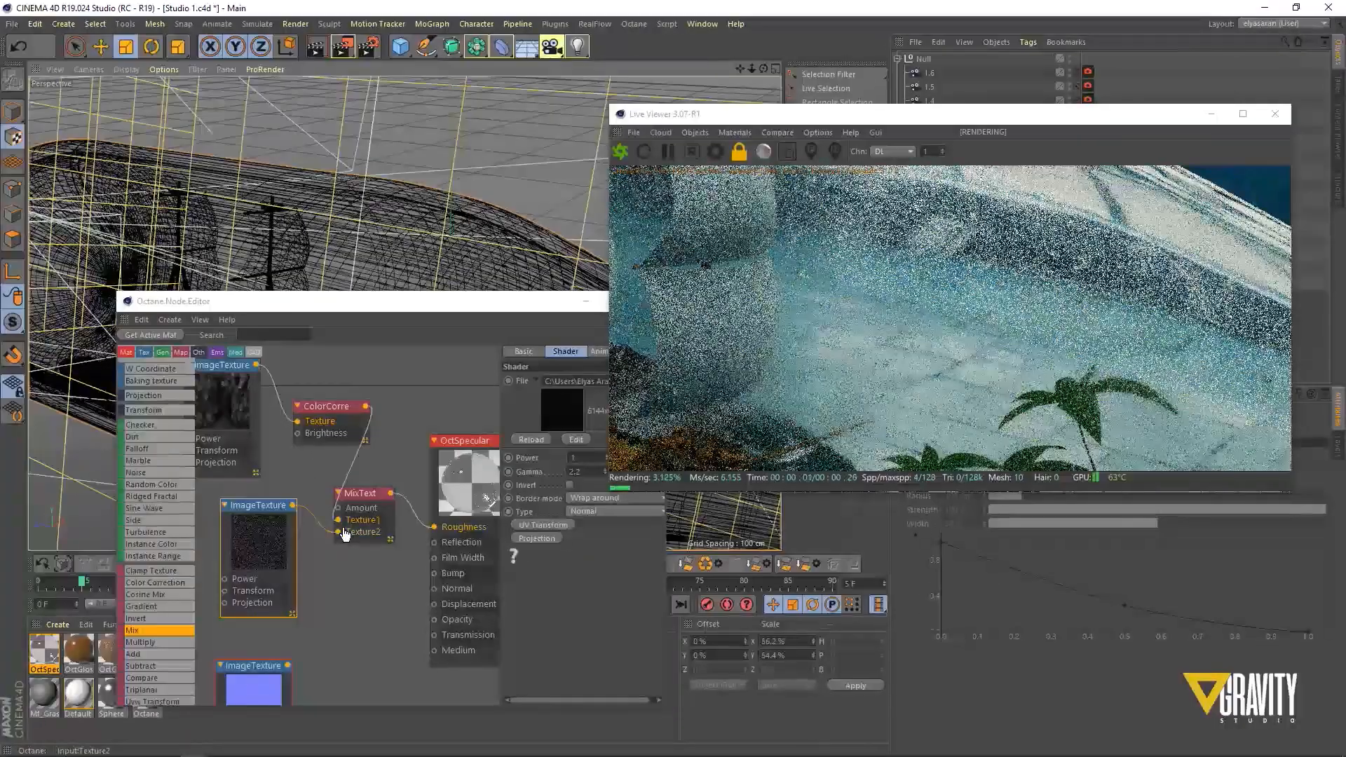
Step: Try the Color Correction output directly in Roughness for comparison, and restore the Mix texture connection
left_click(365, 493)
left_click_drag(364, 493, 344, 525)
left_click_drag(402, 480, 435, 528)
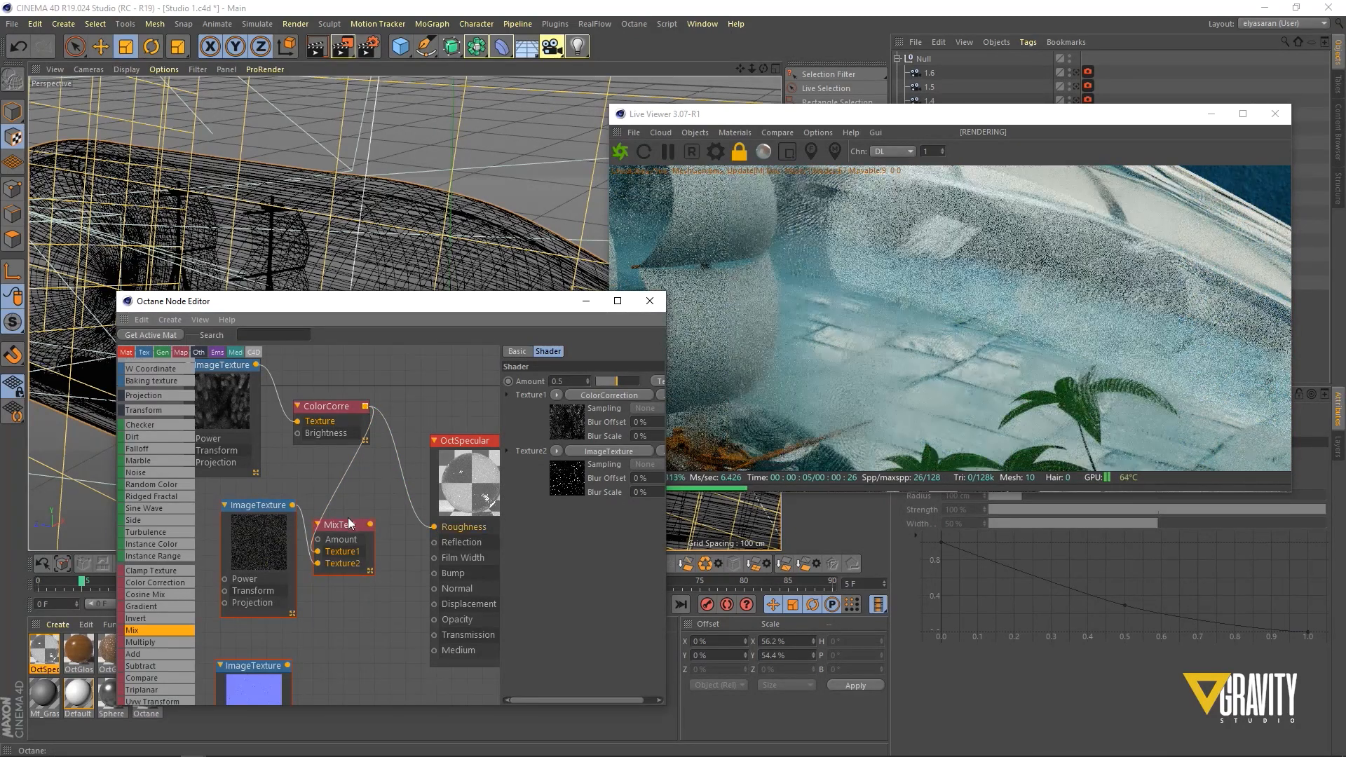
left_click_drag(346, 525, 366, 485)
left_click_drag(433, 527, 418, 433)
mouse_move(390, 485)
left_mouse_down()
mouse_move(430, 537)
mouse_move(371, 484)
left_mouse_up()
left_click(284, 519)
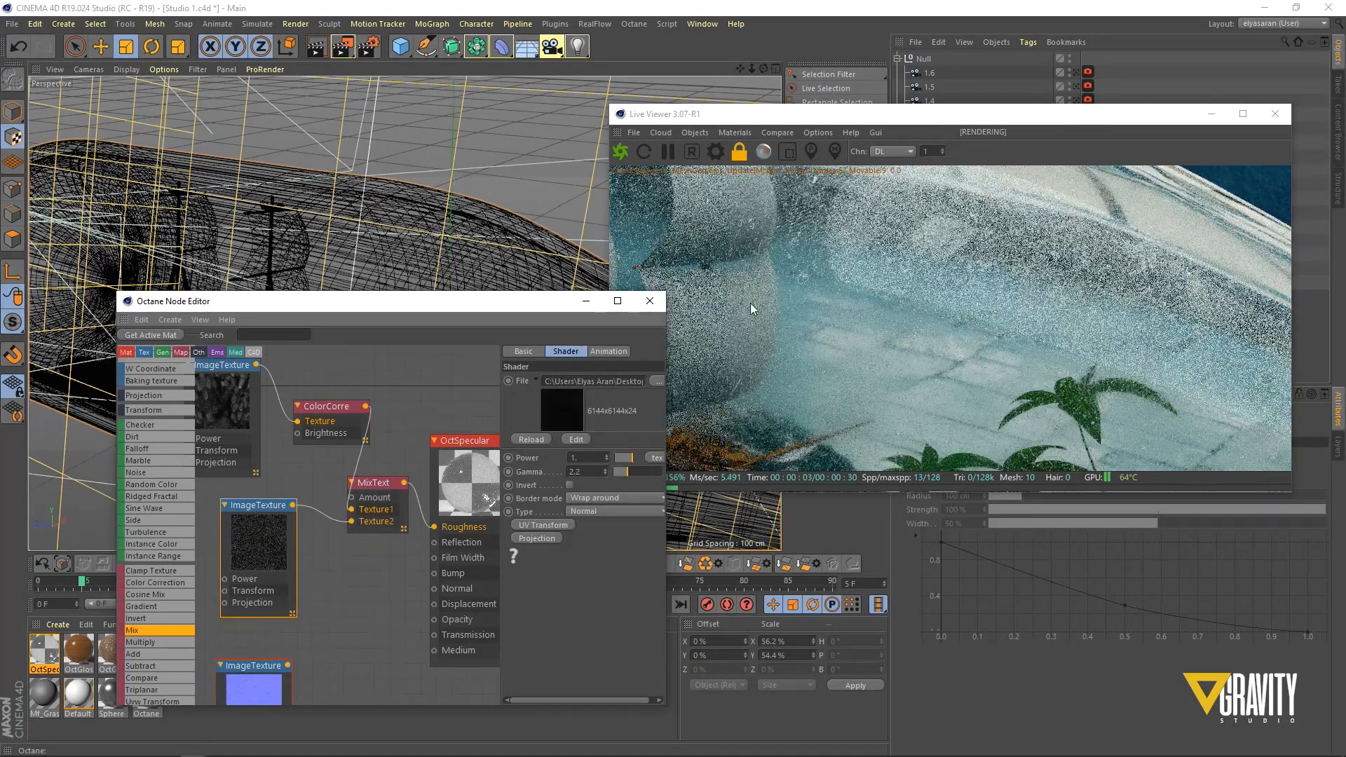
Step: Rearrange the fingerprints, dust, Color Correction and Mix texture nodes to leave space between the dust image and the Mix texture
left_click_drag(231, 399, 238, 391)
left_click_drag(336, 401, 344, 387)
left_click_drag(249, 548, 223, 544)
scroll(402, 448, "down", 3)
middle_click_drag(399, 465, 487, 426)
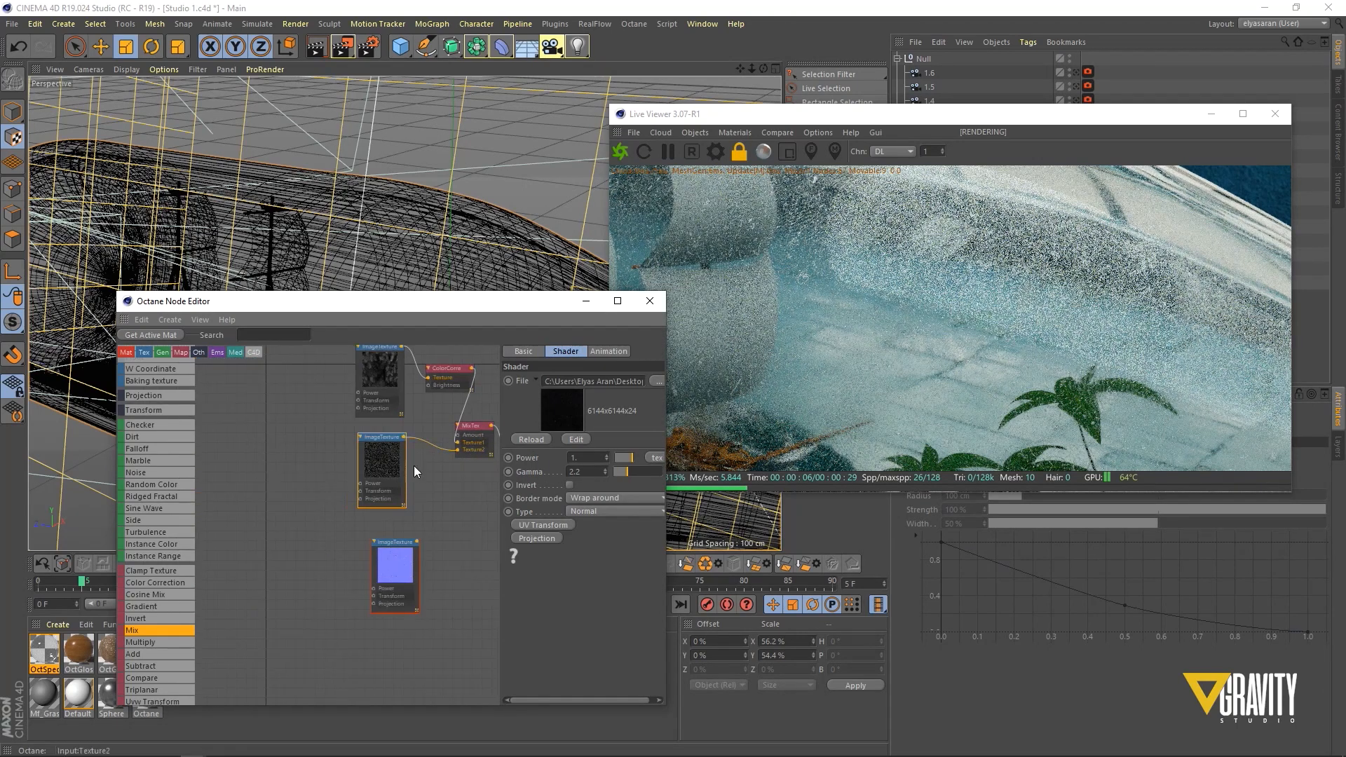
left_click_drag(390, 464, 354, 469)
left_click_drag(468, 429, 445, 435)
left_click_drag(447, 369, 393, 373)
left_click_drag(380, 368, 298, 371)
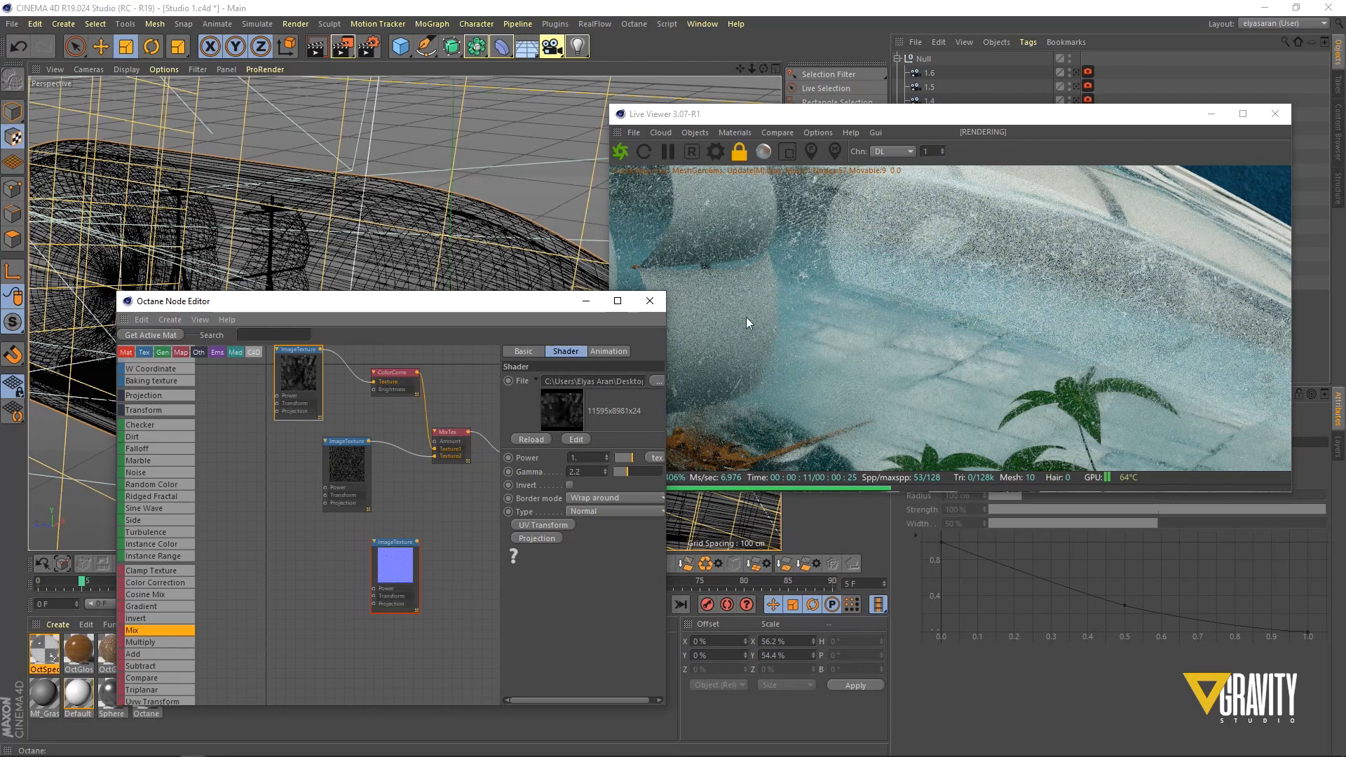
left_click_drag(346, 469, 335, 471)
Step: Insert a UVW Transform node between the dust image texture and the Texture2 input of the Mix texture
scroll(146, 563, "down", 5)
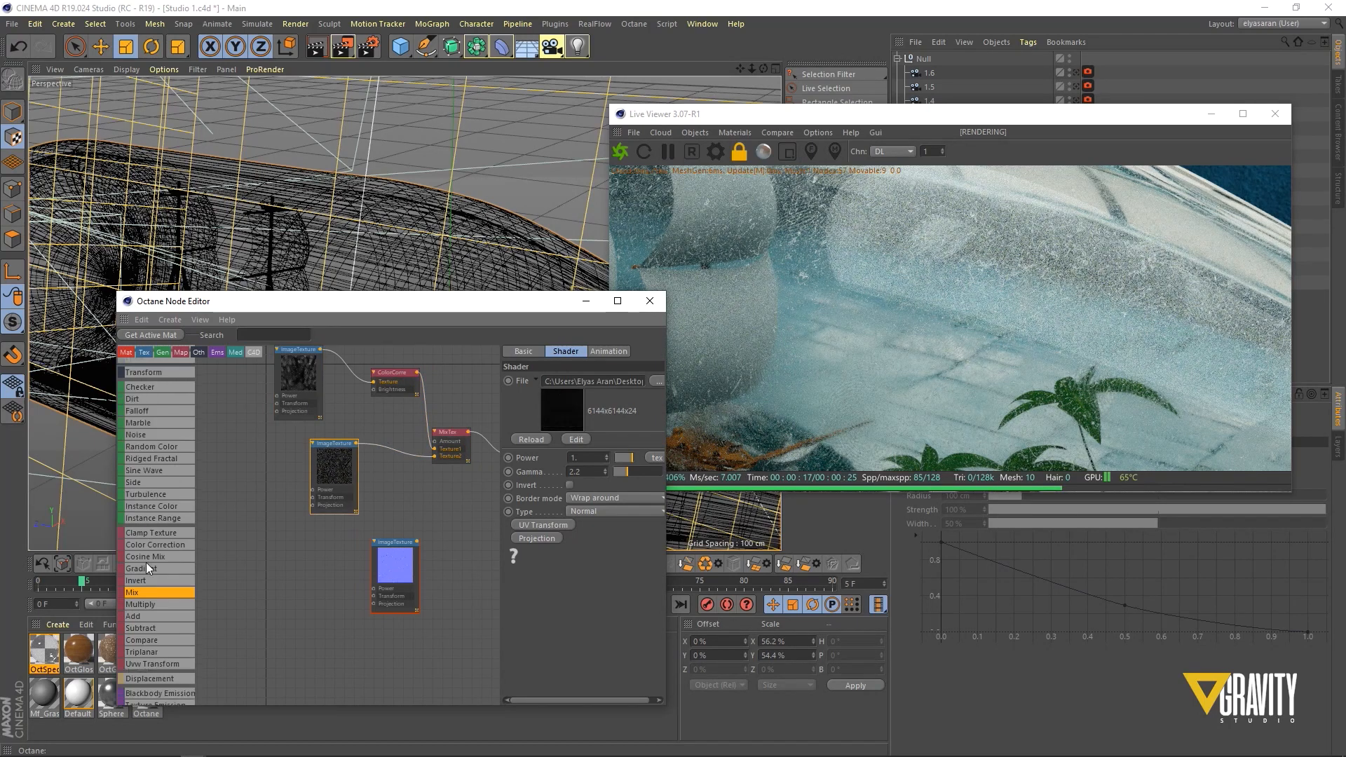
scroll(164, 595, "up", 3)
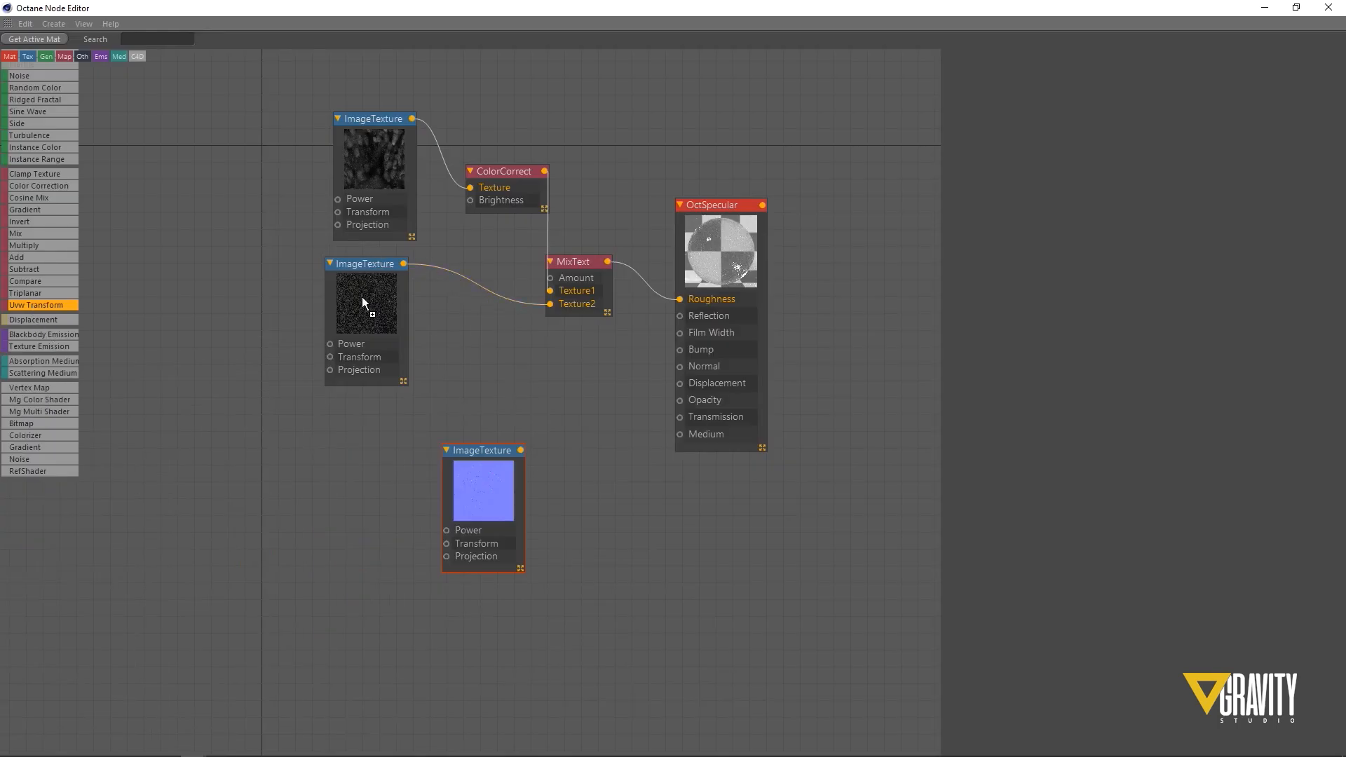
left_click(494, 284)
left_click_drag(399, 298, 355, 315)
left_click(478, 326)
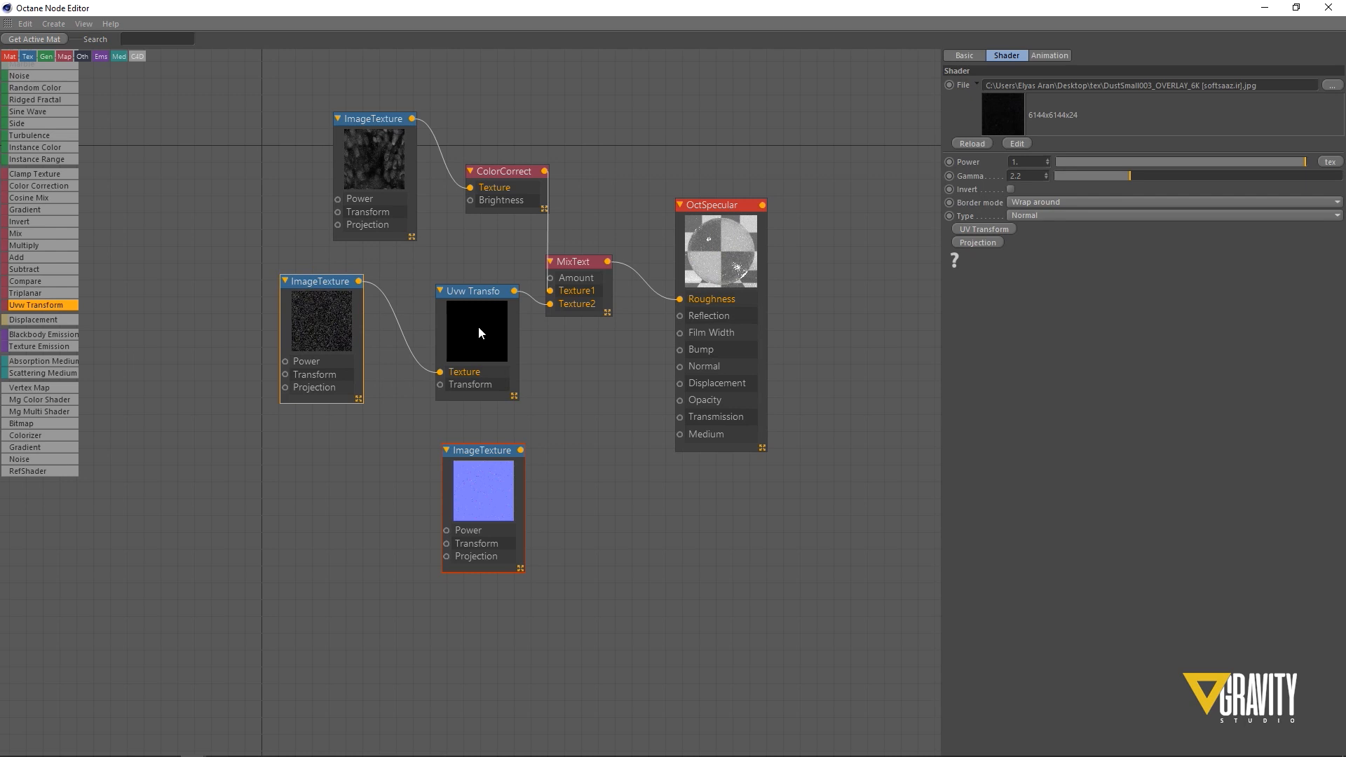
left_click_drag(486, 314, 458, 319)
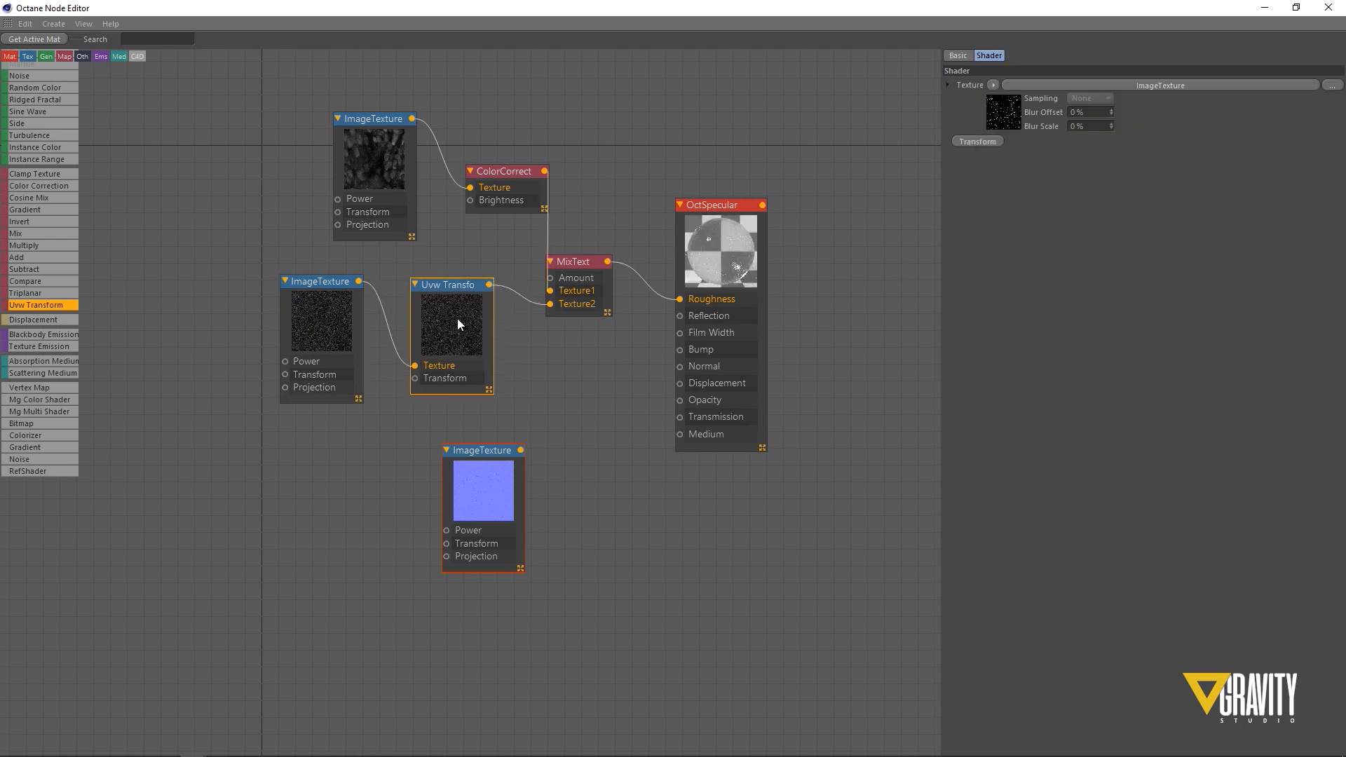
Step: Add a Transform node to the dust's UVW Transform, place it below the dust image, and set its type to 3D Scale
left_click(986, 144)
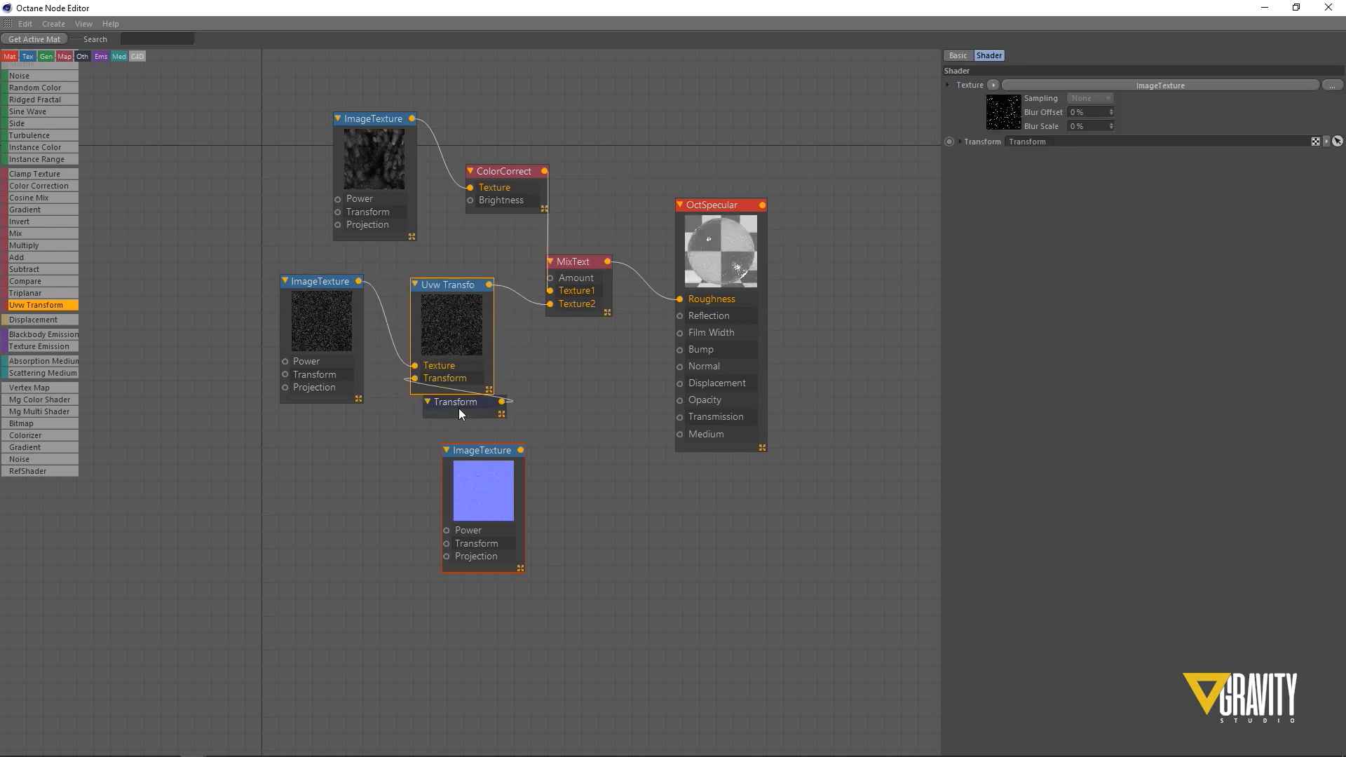
left_click_drag(459, 408, 382, 455)
left_click_drag(986, 18, 638, 112)
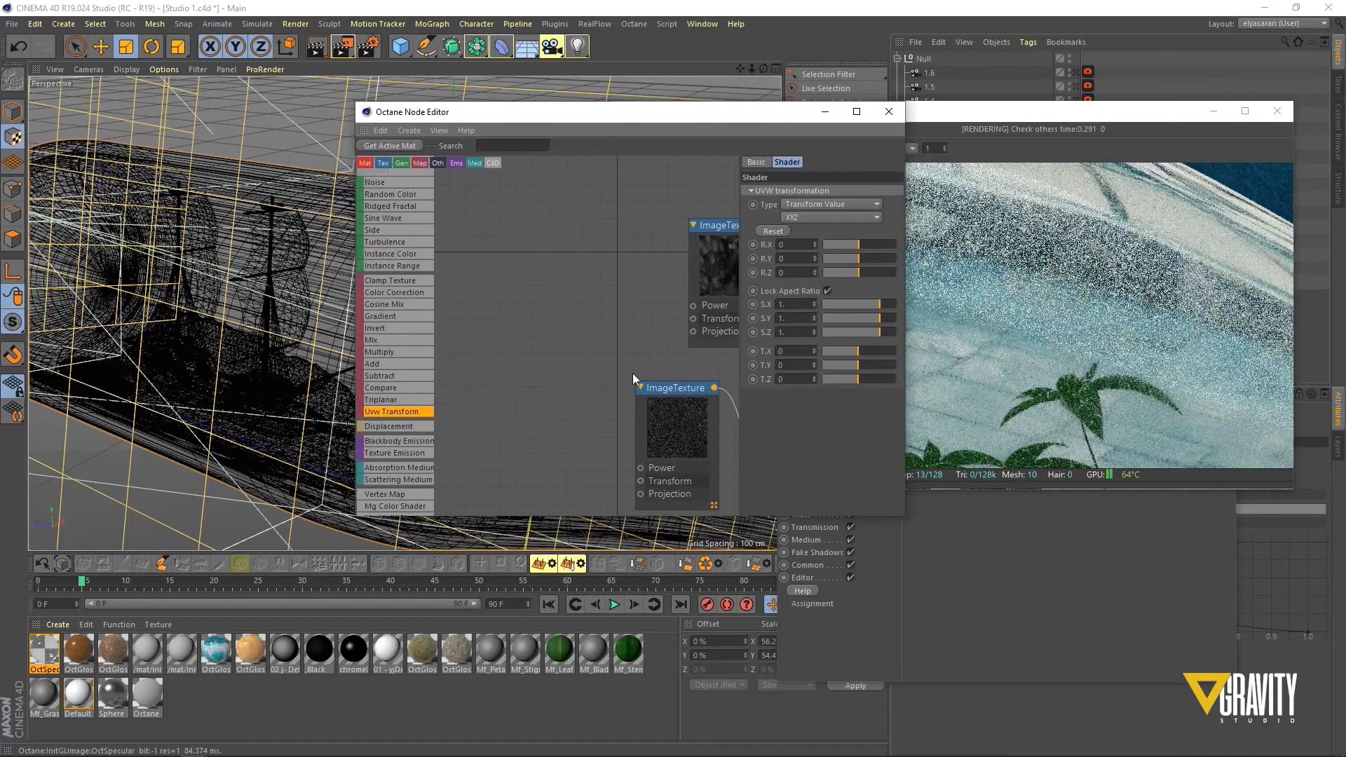
middle_click_drag(587, 334, 555, 293)
left_click(517, 417)
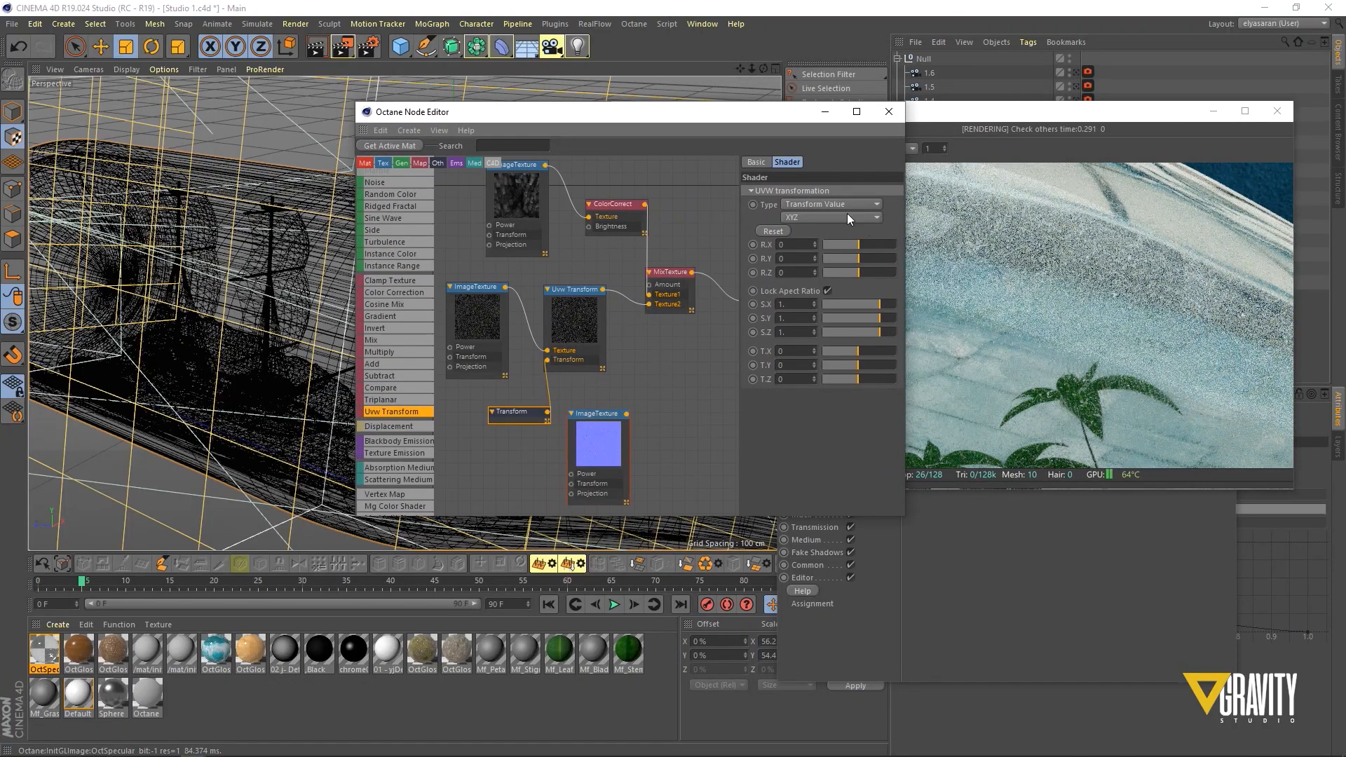
left_click(820, 202)
left_click(822, 245)
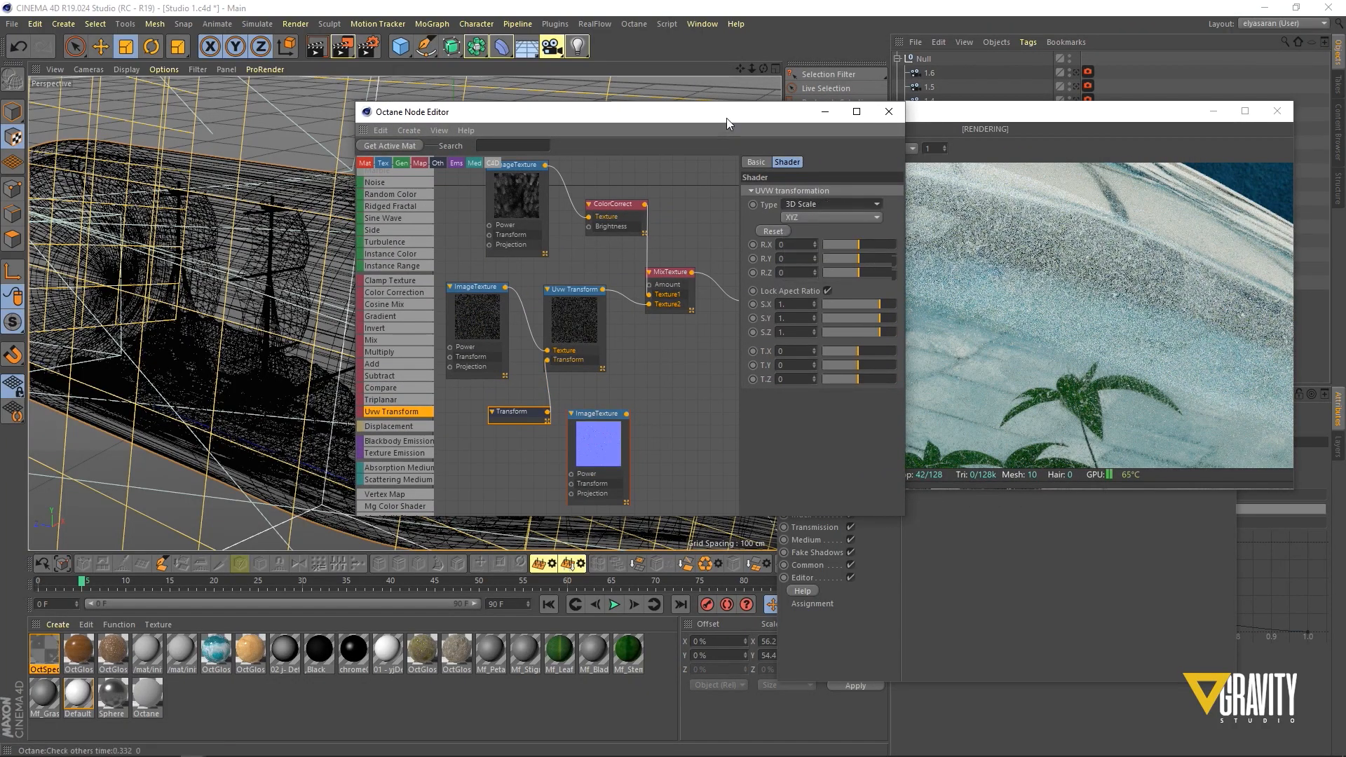
Step: Set the dust Transform's X and Y scale to about 0.686 with the aspect ratio locked
left_click_drag(726, 118, 558, 115)
left_click(714, 259)
left_click_drag(920, 116, 943, 116)
left_click_drag(537, 114, 374, 123)
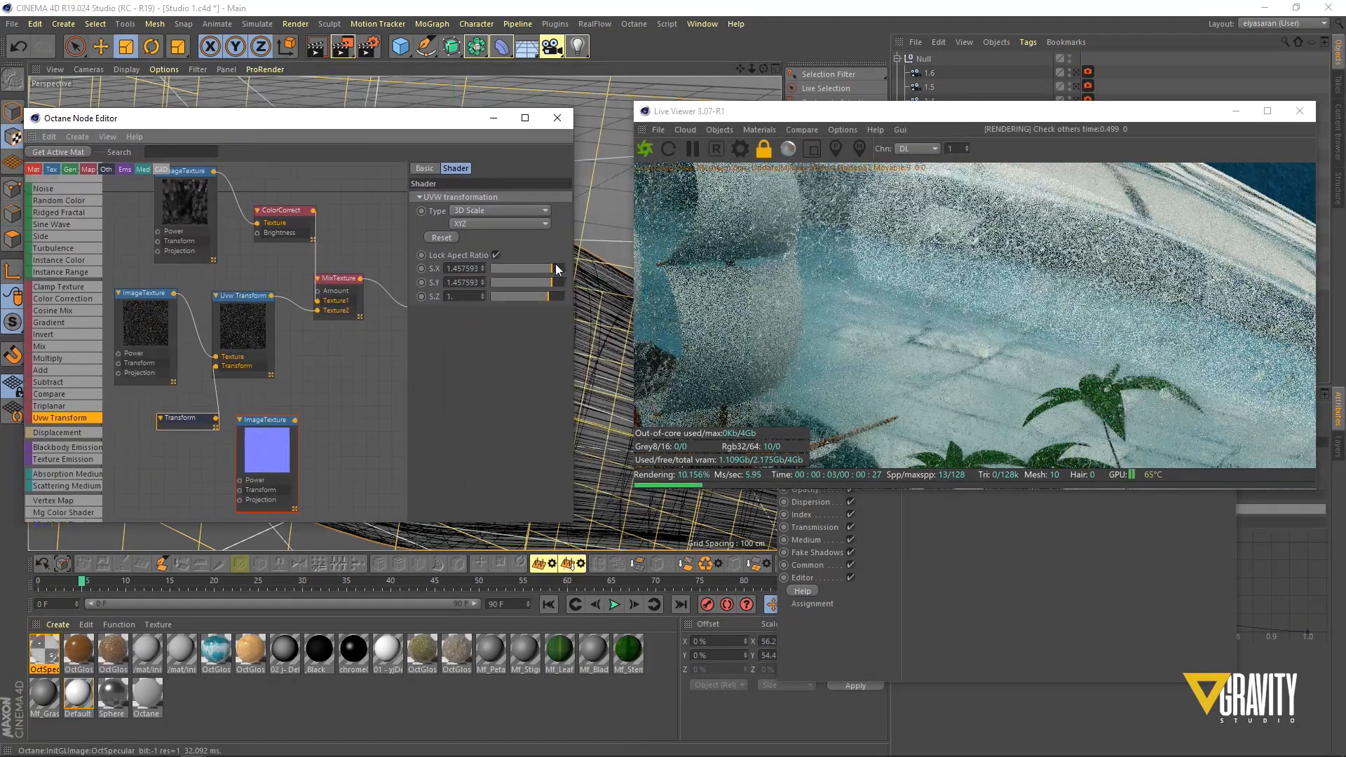
left_click(557, 265)
left_click_drag(558, 266, 545, 267)
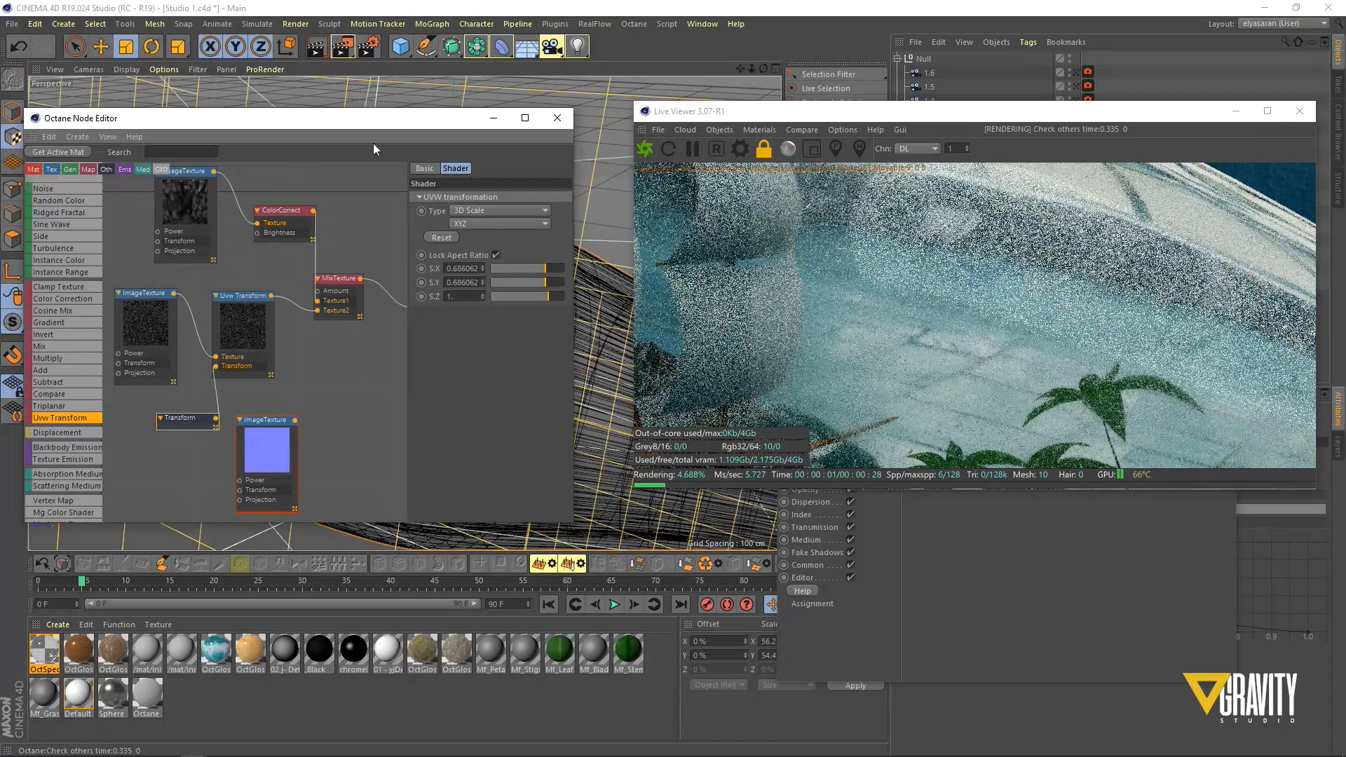
Step: Move the scratches image texture node clear of the dust Transform node and check the bottle's surface in the render
left_click_drag(362, 121, 393, 105)
scroll(315, 336, "down", 5)
scroll(326, 304, "up", 4)
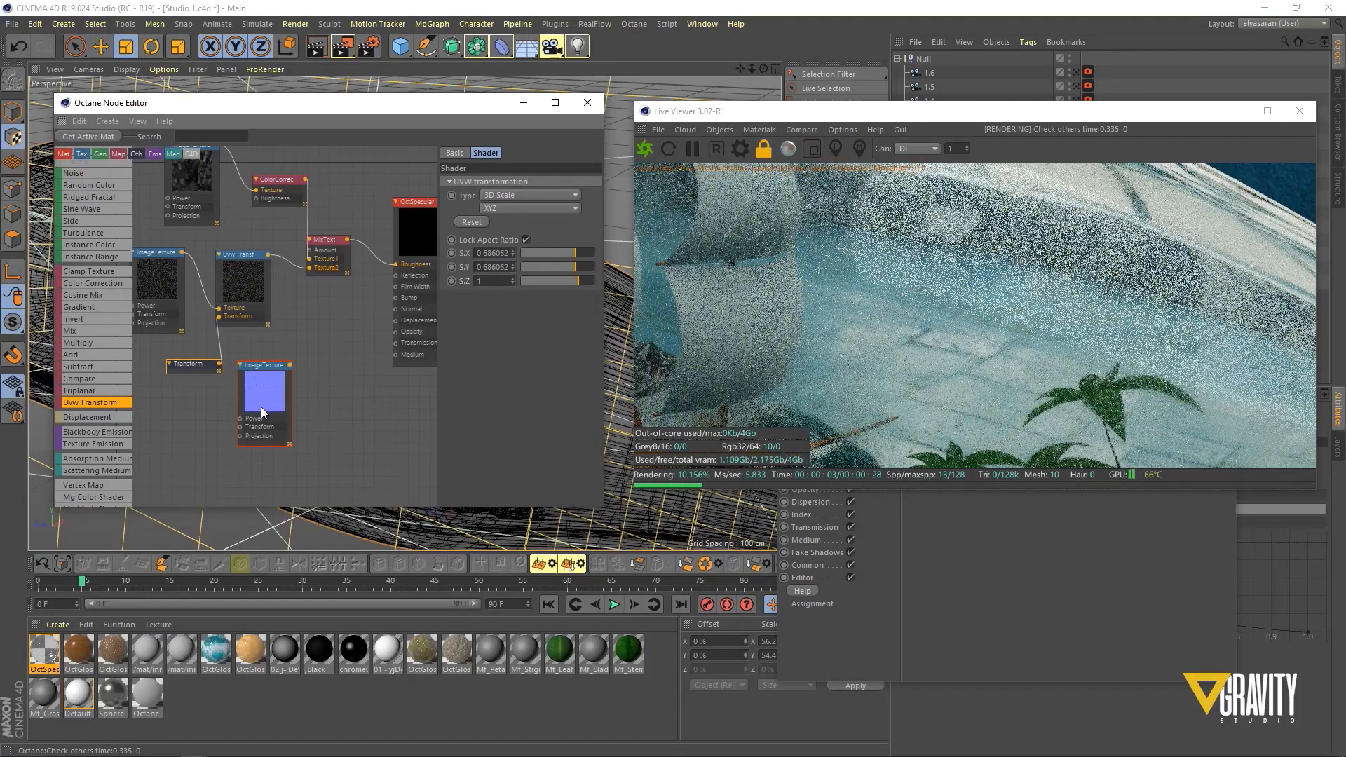
left_click_drag(263, 412, 247, 444)
left_click_drag(333, 368, 257, 407)
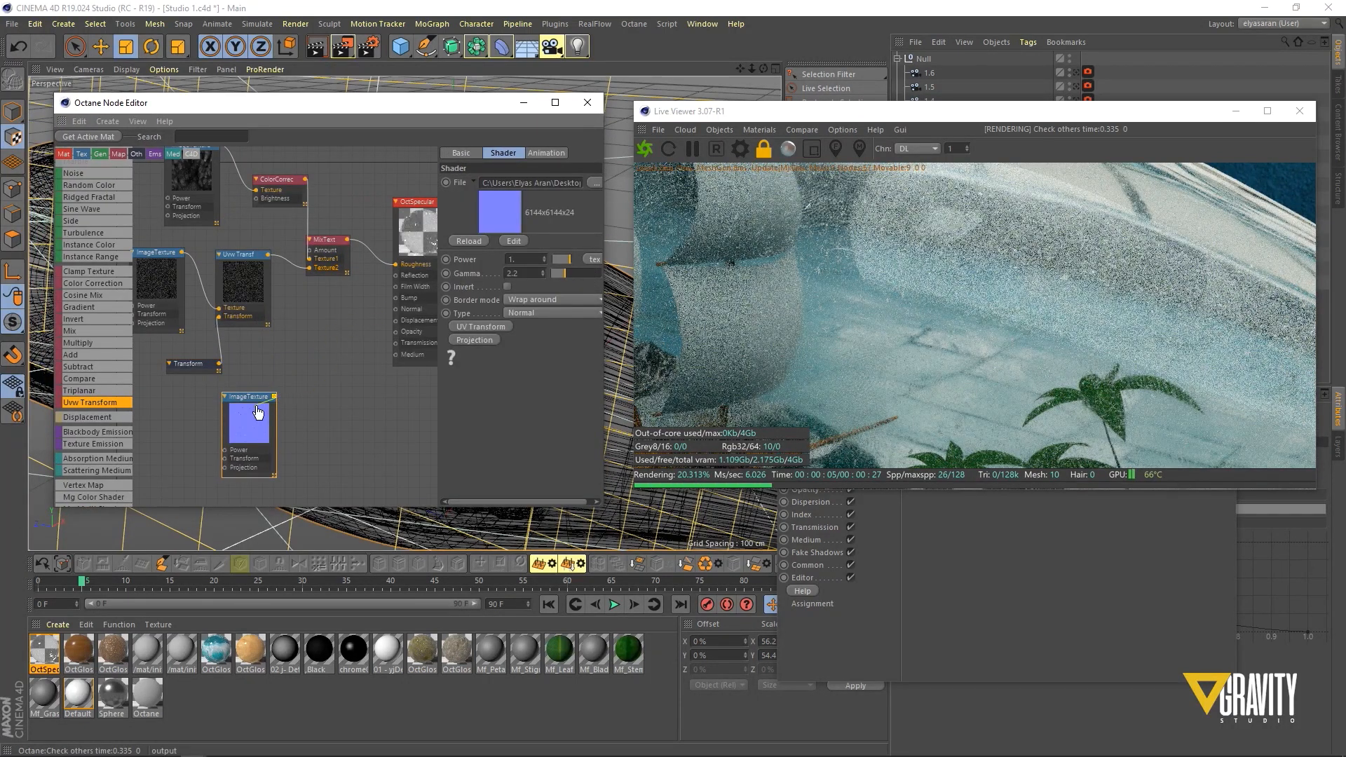
left_click(866, 290)
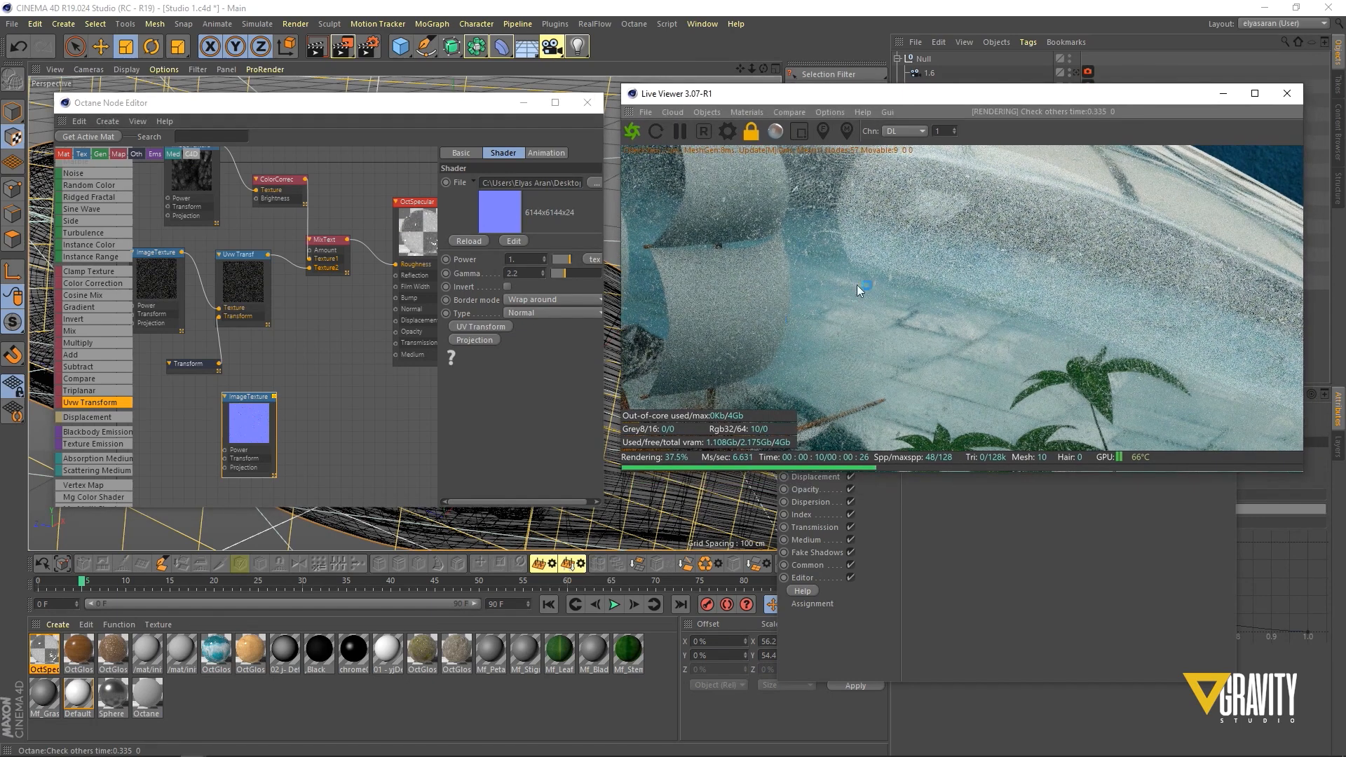
scroll(648, 488, "down", 5)
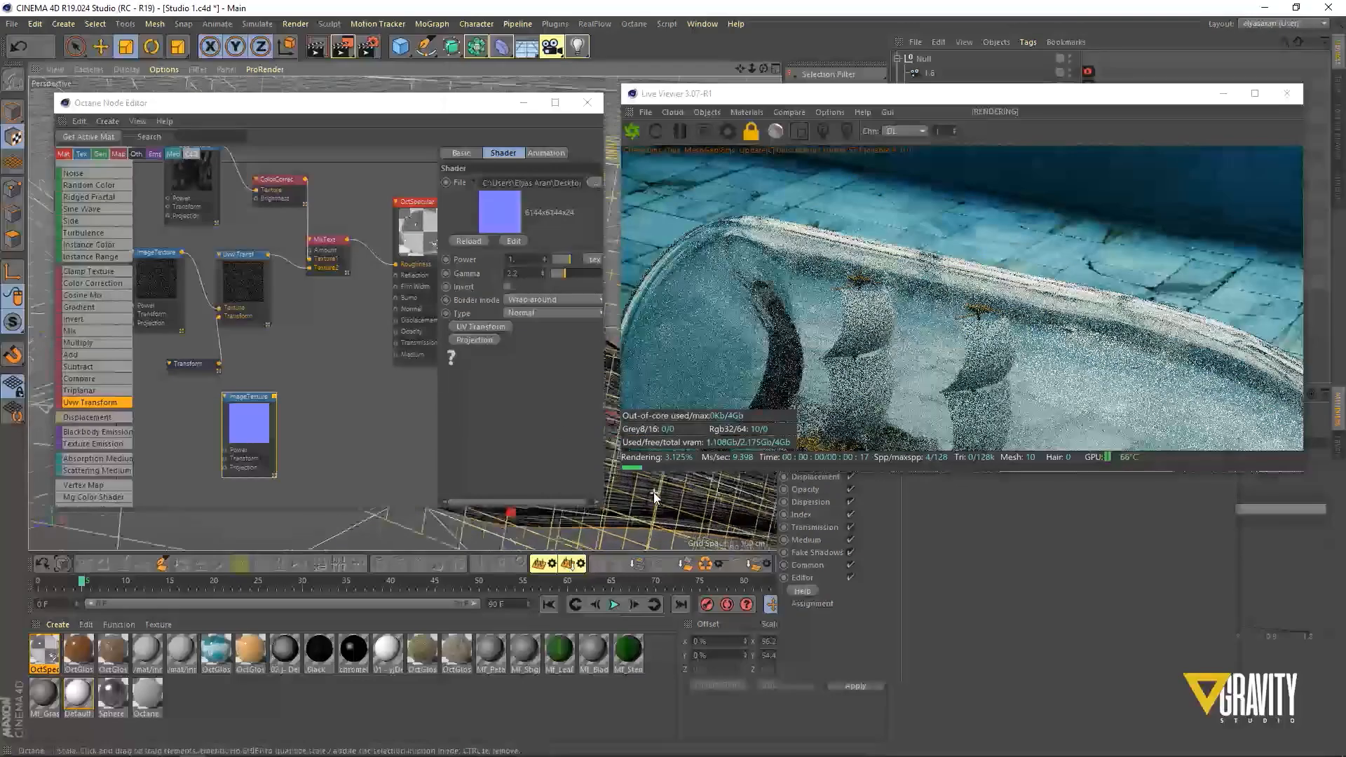
Step: Connect the scratches normal-map image texture to the OctSpecular's Normal input and check the bottle's surface in the render
scroll(654, 492, "up", 2)
scroll(628, 479, "down", 5)
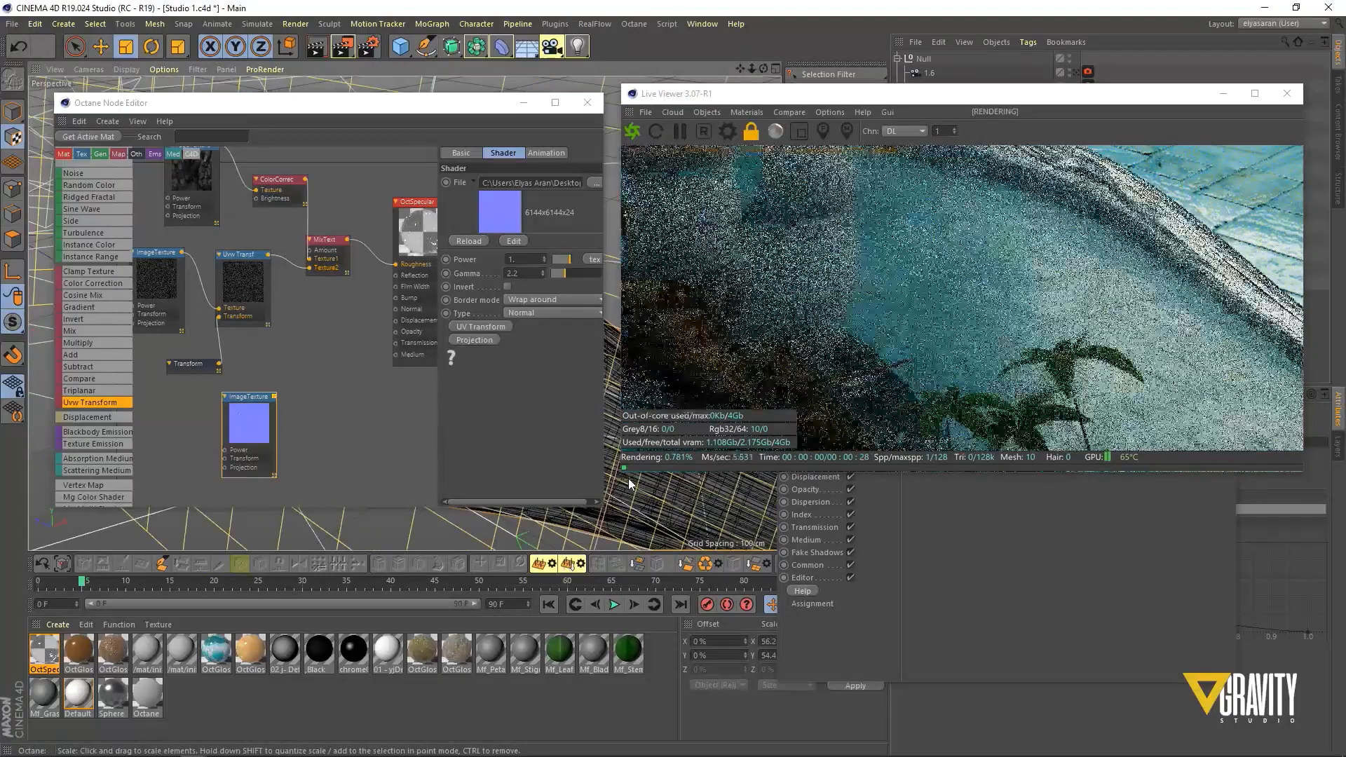
scroll(628, 478, "up", 3)
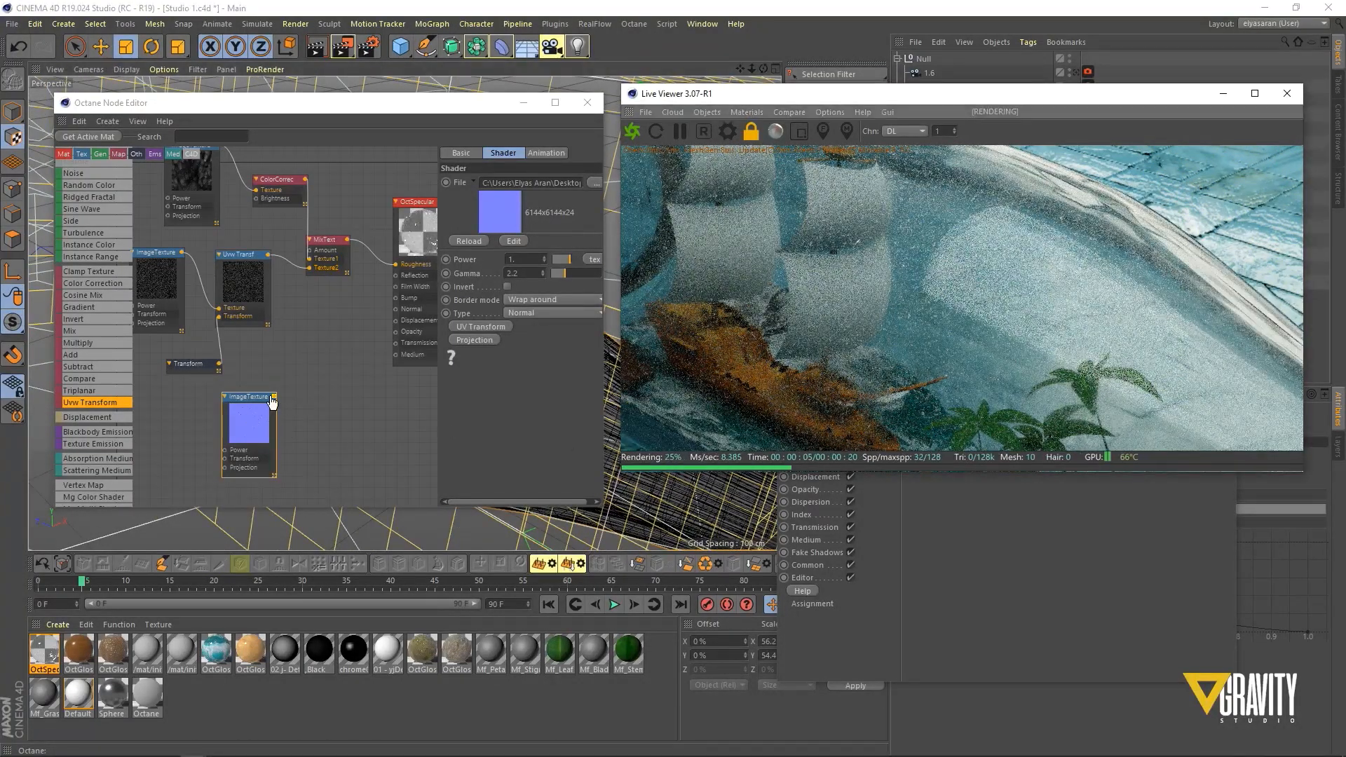
left_click_drag(274, 396, 373, 324)
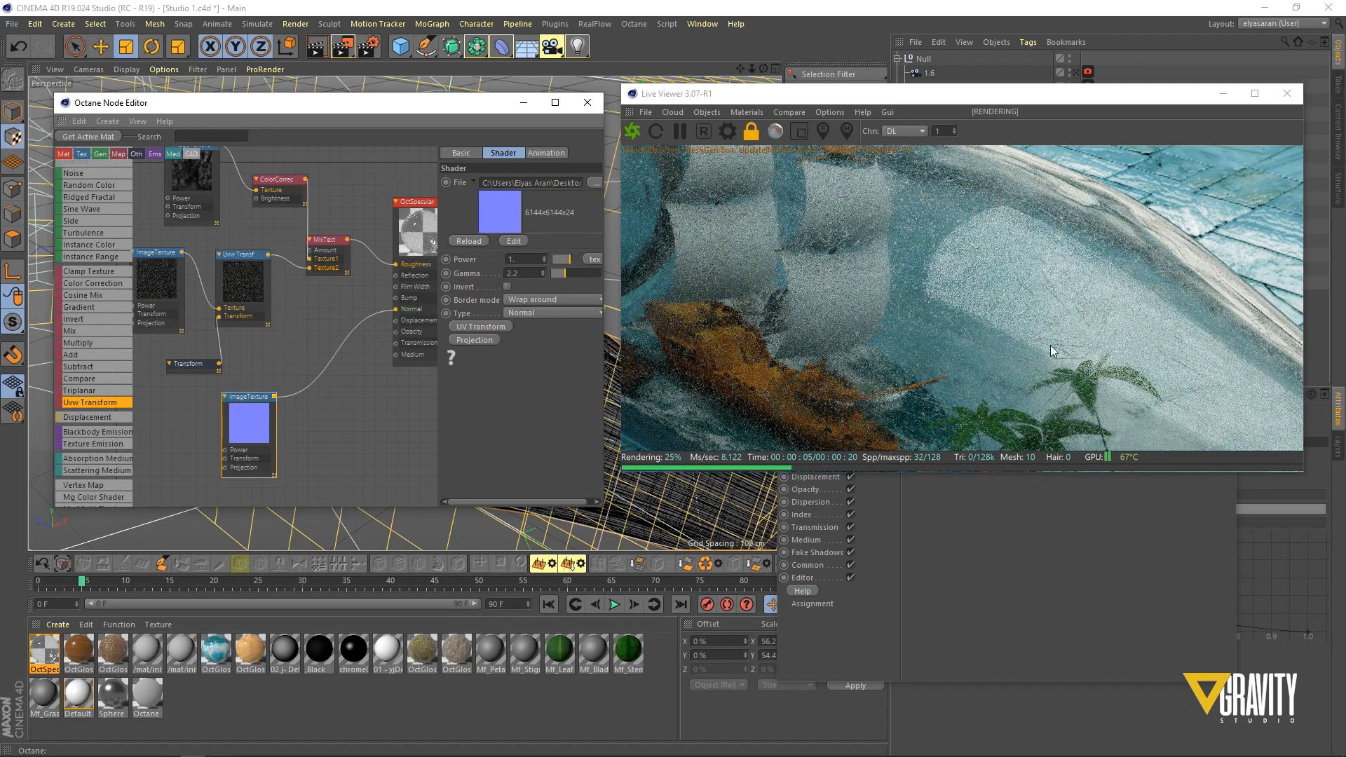
middle_click_drag(673, 491, 564, 469, "alt")
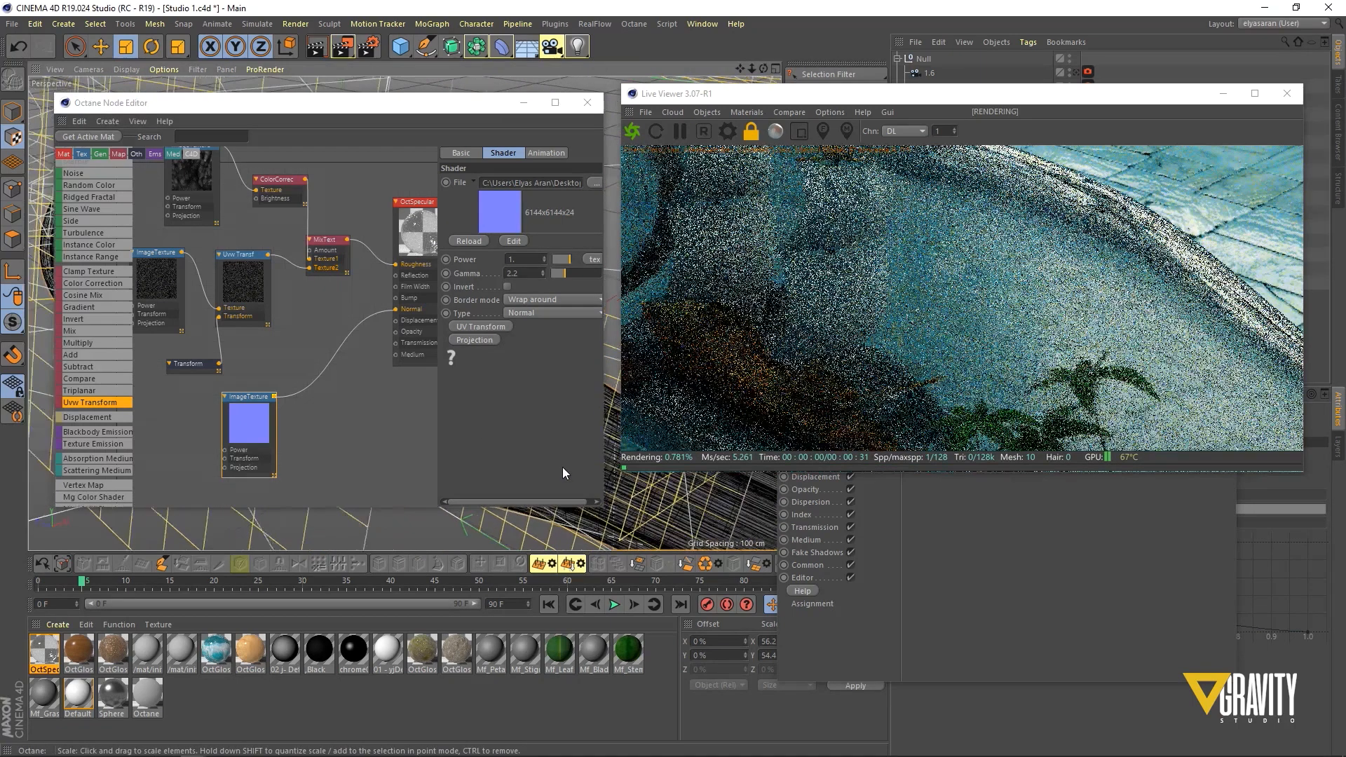
left_click_drag(689, 506, 708, 491, "alt")
middle_click_drag(709, 491, 894, 247, "alt")
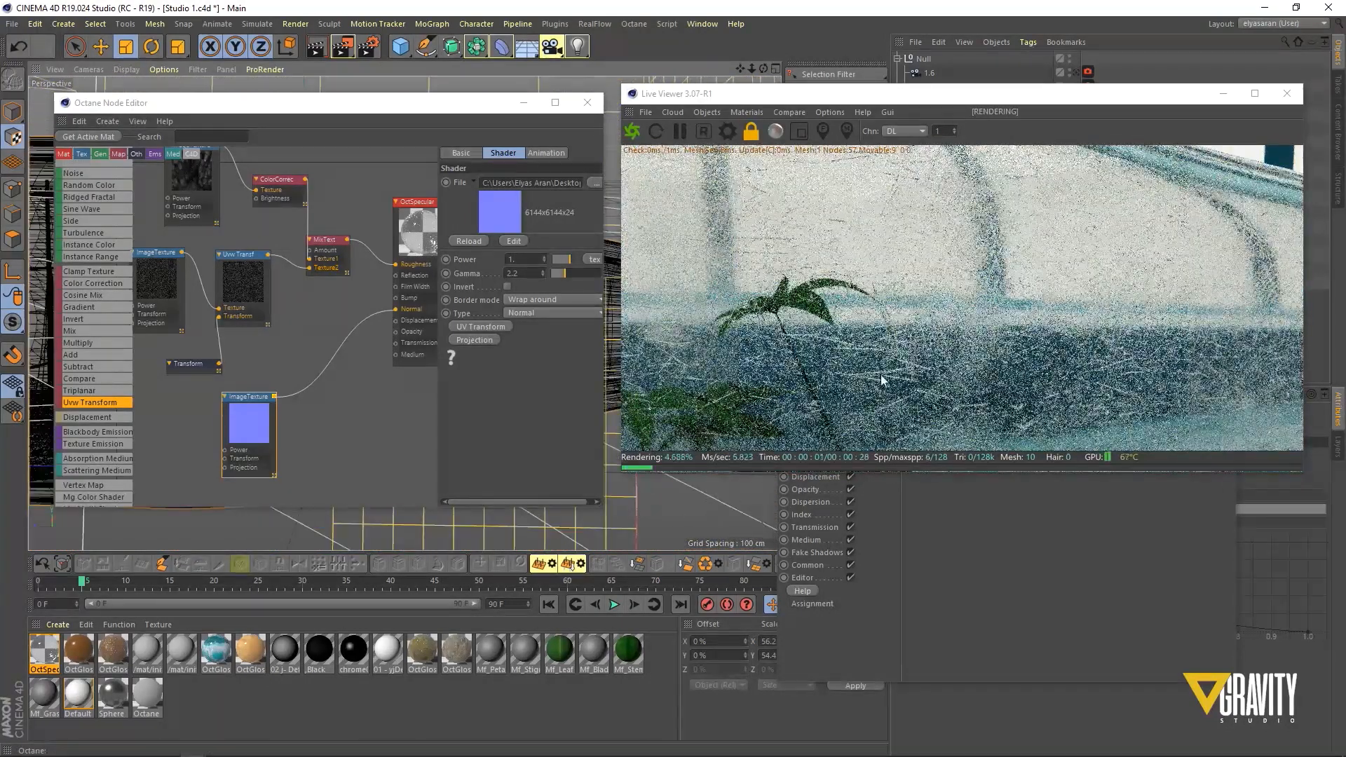
Step: Disconnect the scratches texture from the Normal input and reconnect it to compare the glass with and without scratches
left_click_drag(396, 309, 382, 330)
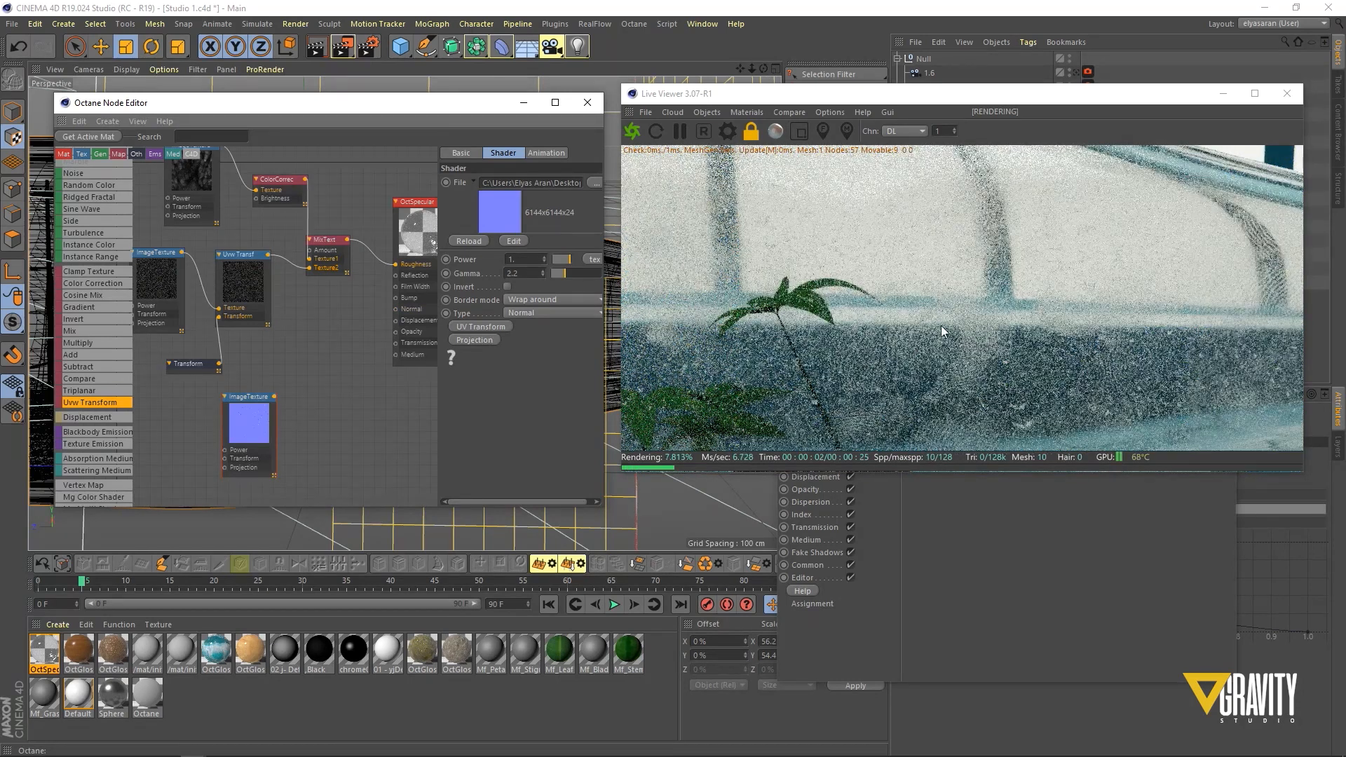
left_click_drag(274, 397, 396, 309)
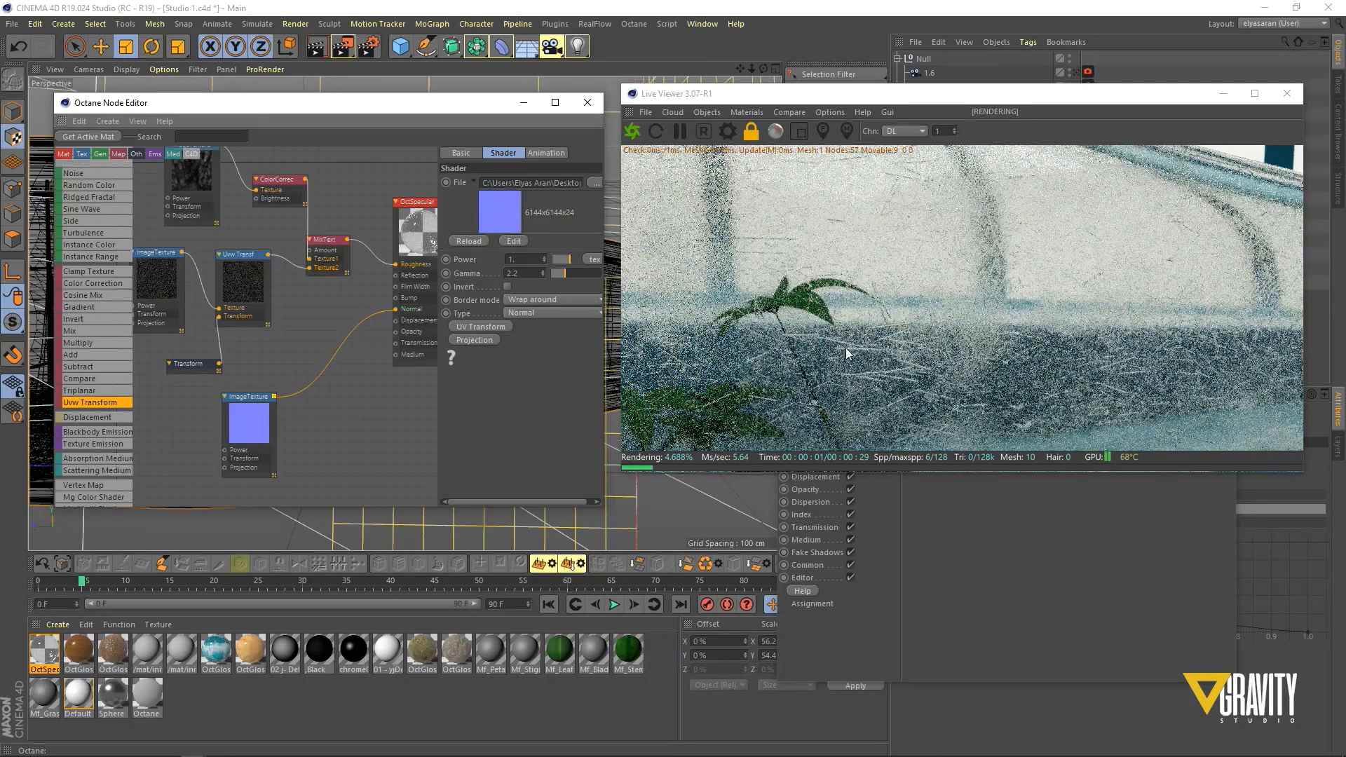
left_click(378, 431)
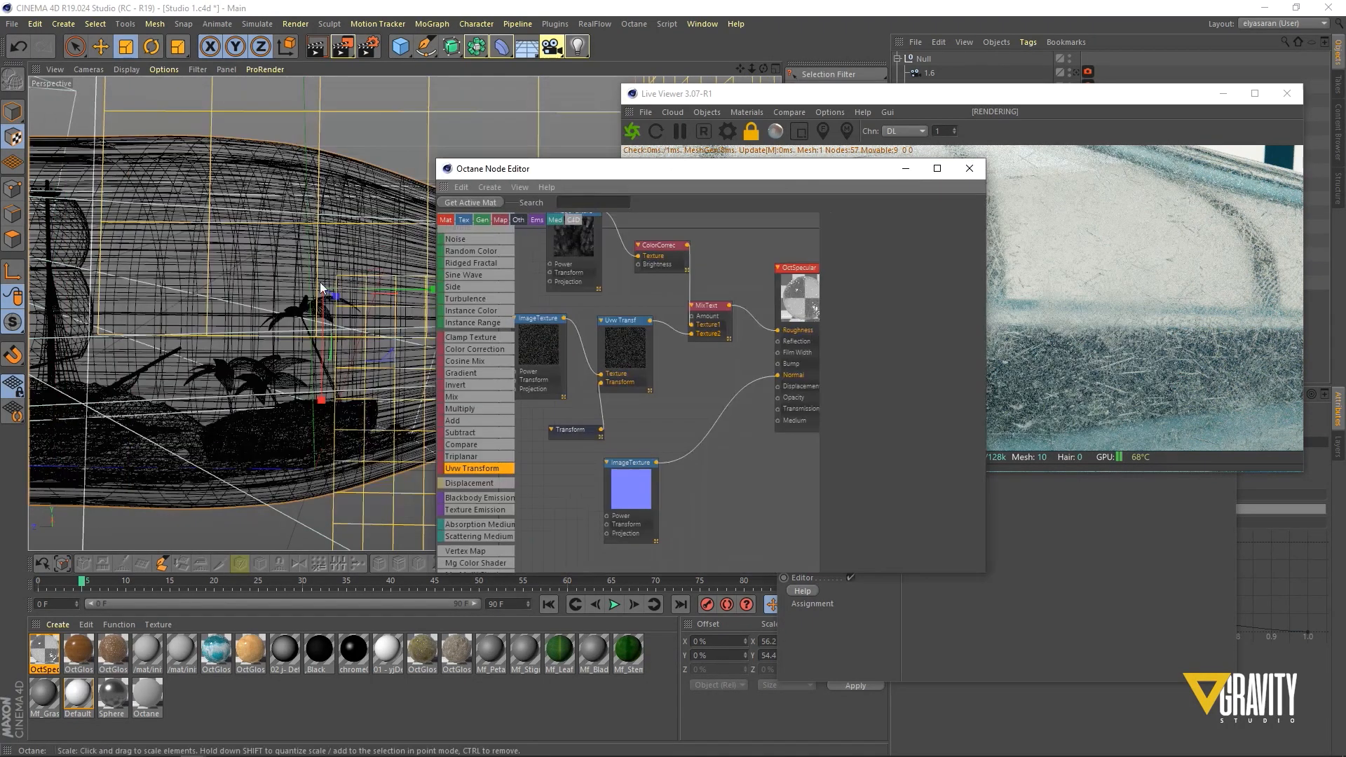
Step: Examine the scratches on the bottle's neck and body from several camera angles in the render
left_click_drag(301, 337, 252, 364, "alt")
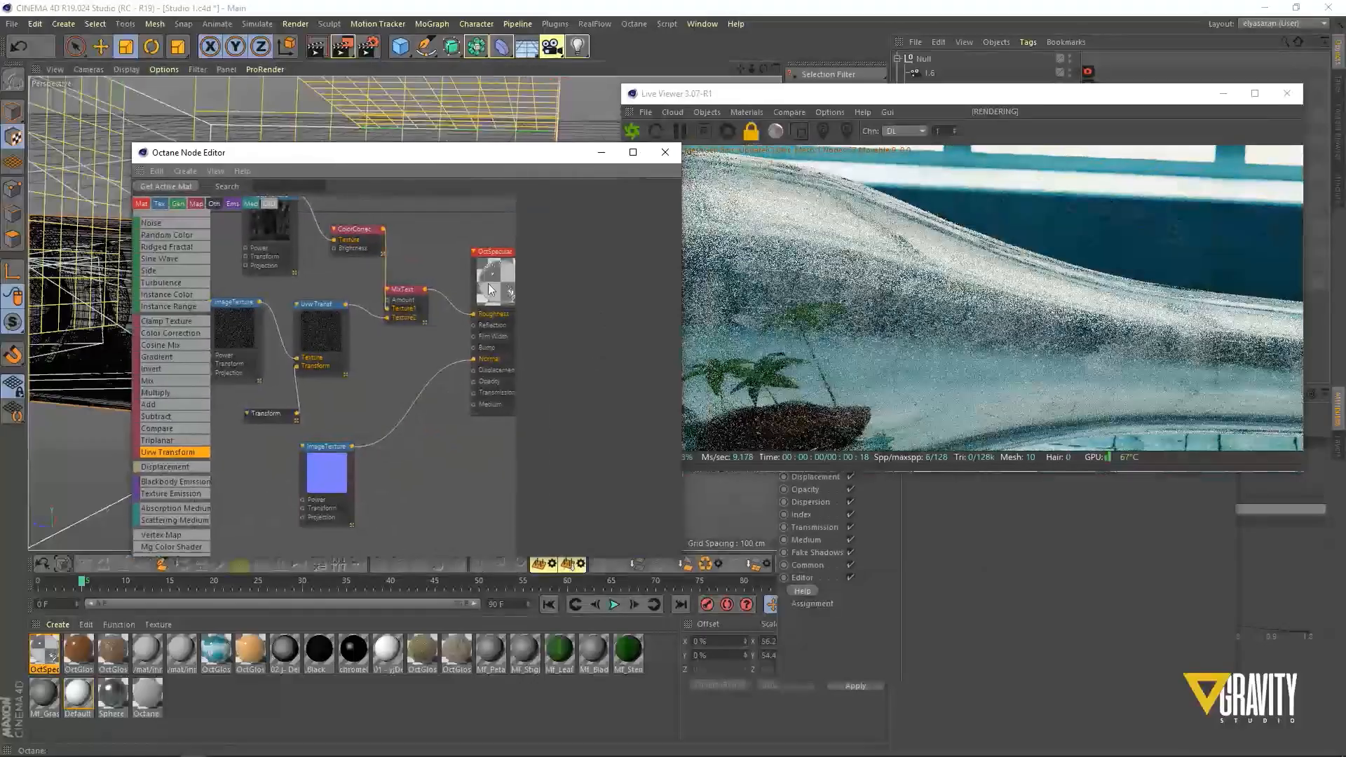
right_click_drag(300, 130, 322, 105, "alt")
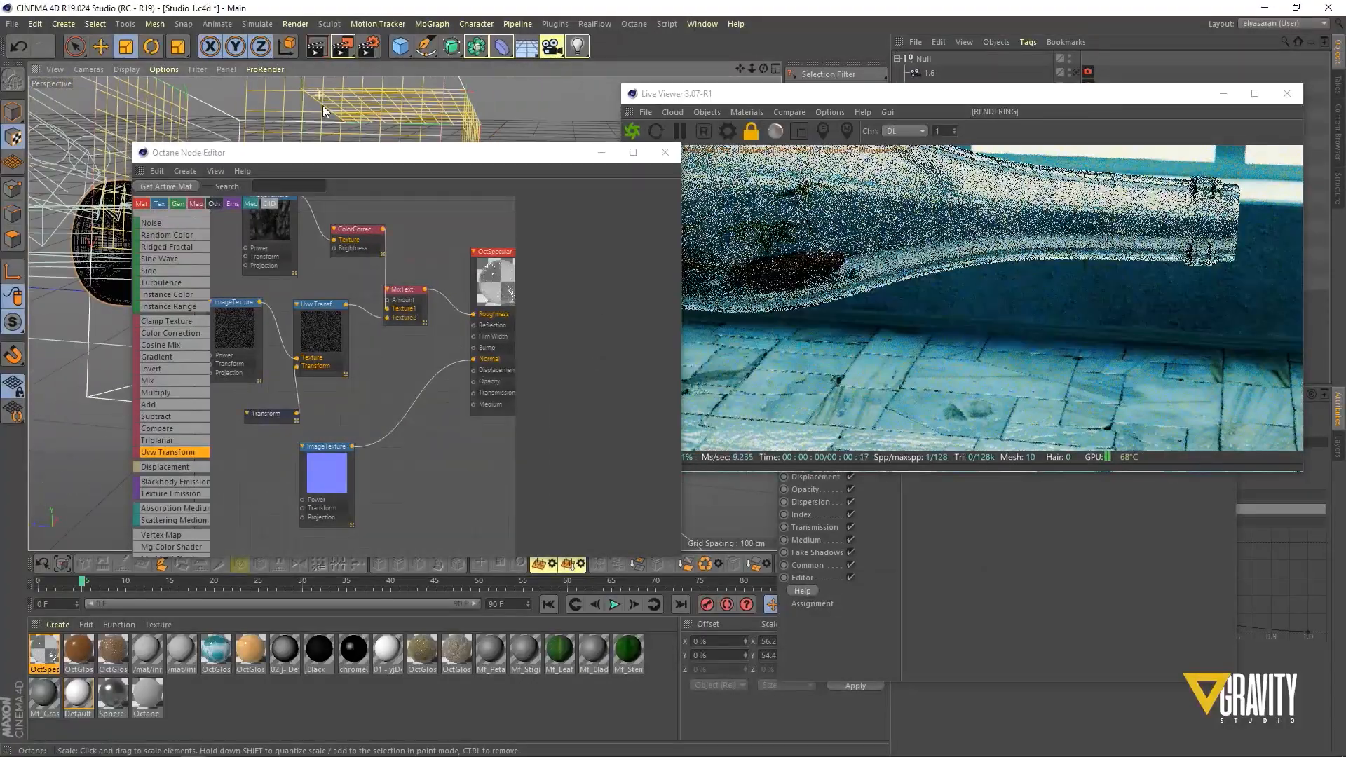
middle_click_drag(323, 105, 382, 166, "alt")
left_click_drag(403, 156, 364, 291)
right_click_drag(333, 242, 462, 145, "alt")
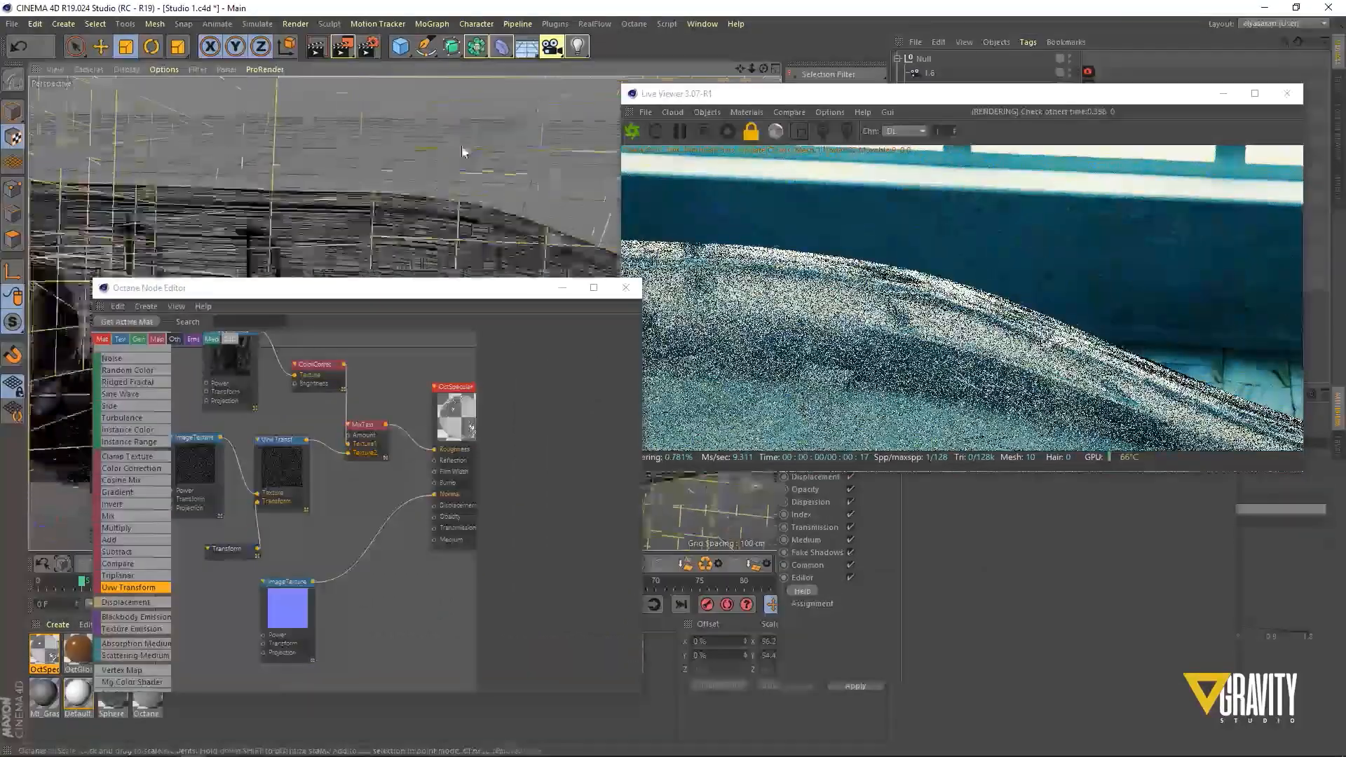
middle_click_drag(462, 145, 519, 244, "alt")
right_click_drag(519, 245, 427, 210, "alt")
left_click_drag(427, 210, 538, 291, "alt")
left_click_drag(337, 224, 336, 132, "alt")
left_click_drag(393, 256, 353, 202, "alt")
scroll(345, 225, "up", 3)
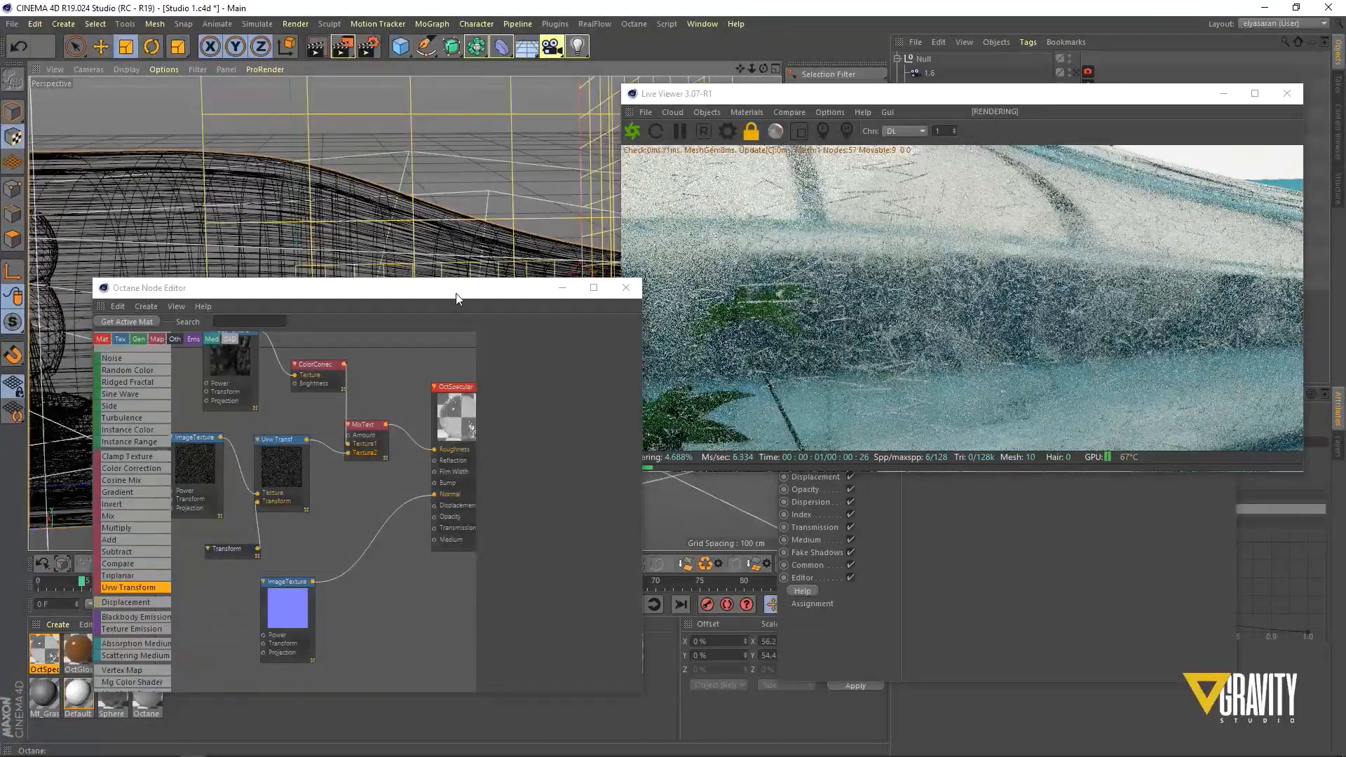
left_click_drag(455, 293, 429, 204)
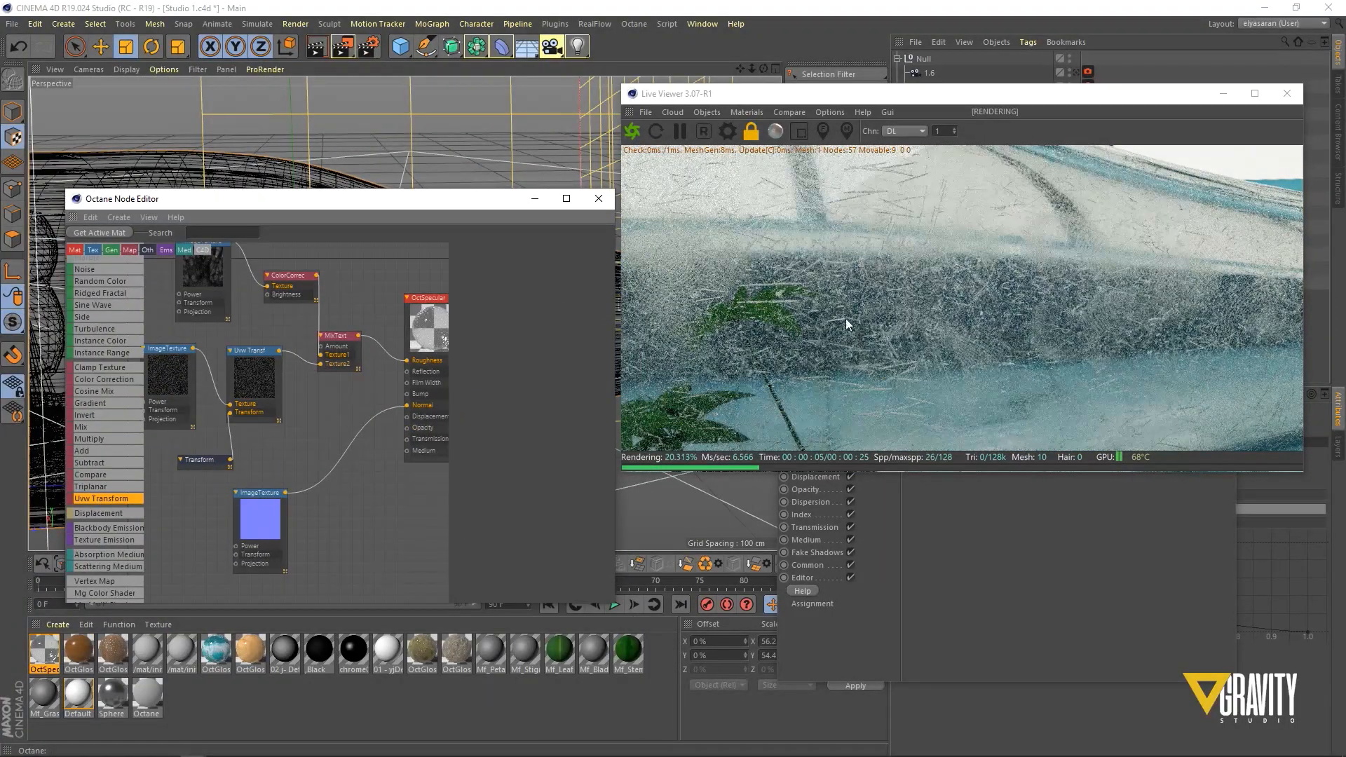
Step: Insert a UVW Transform node between the scratches image texture and the OctSpecular's Normal input
left_click_drag(253, 519, 299, 474)
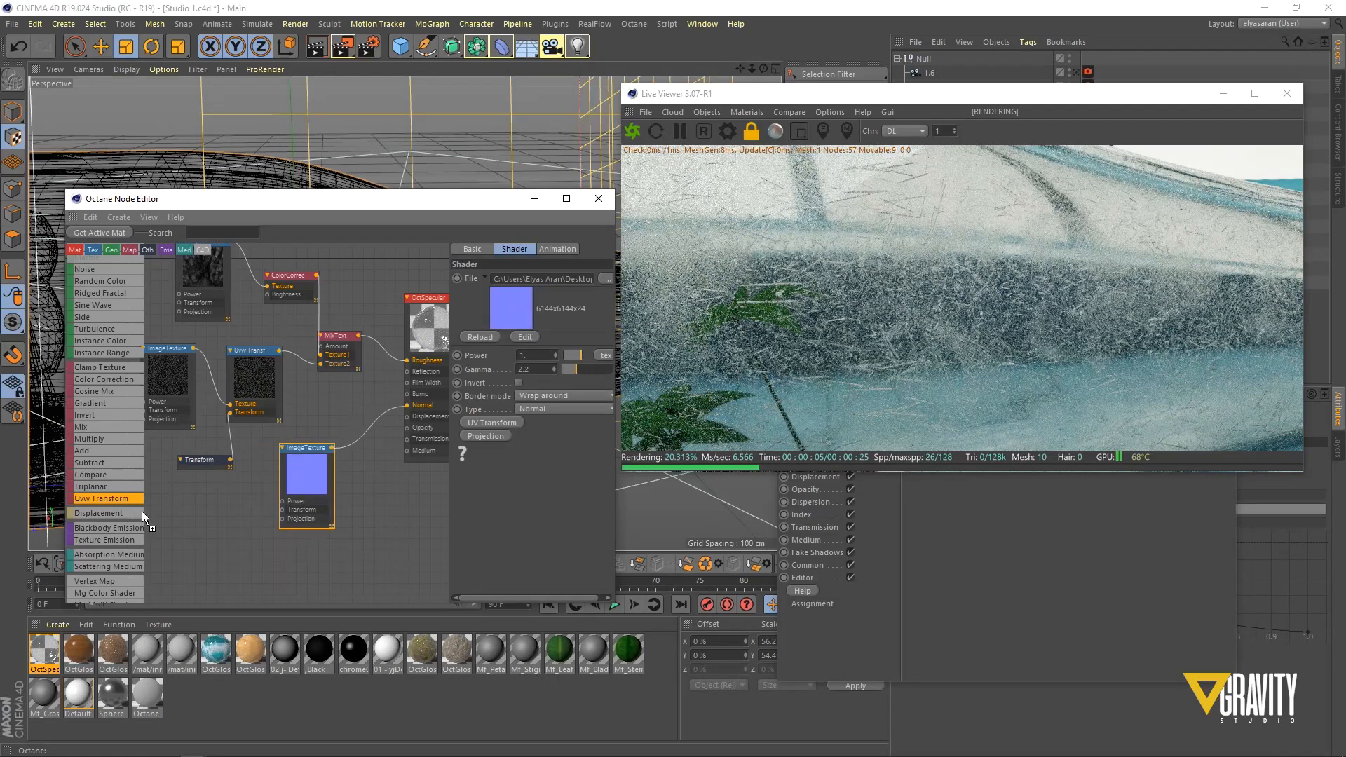
left_click_drag(359, 431, 361, 432)
left_click_drag(297, 487, 240, 525)
left_click_drag(353, 458, 327, 467)
Step: Add a Transform node to the scratches' UVW Transform, place it below the scratches image, and set its type to 3D Scale
left_click(485, 334)
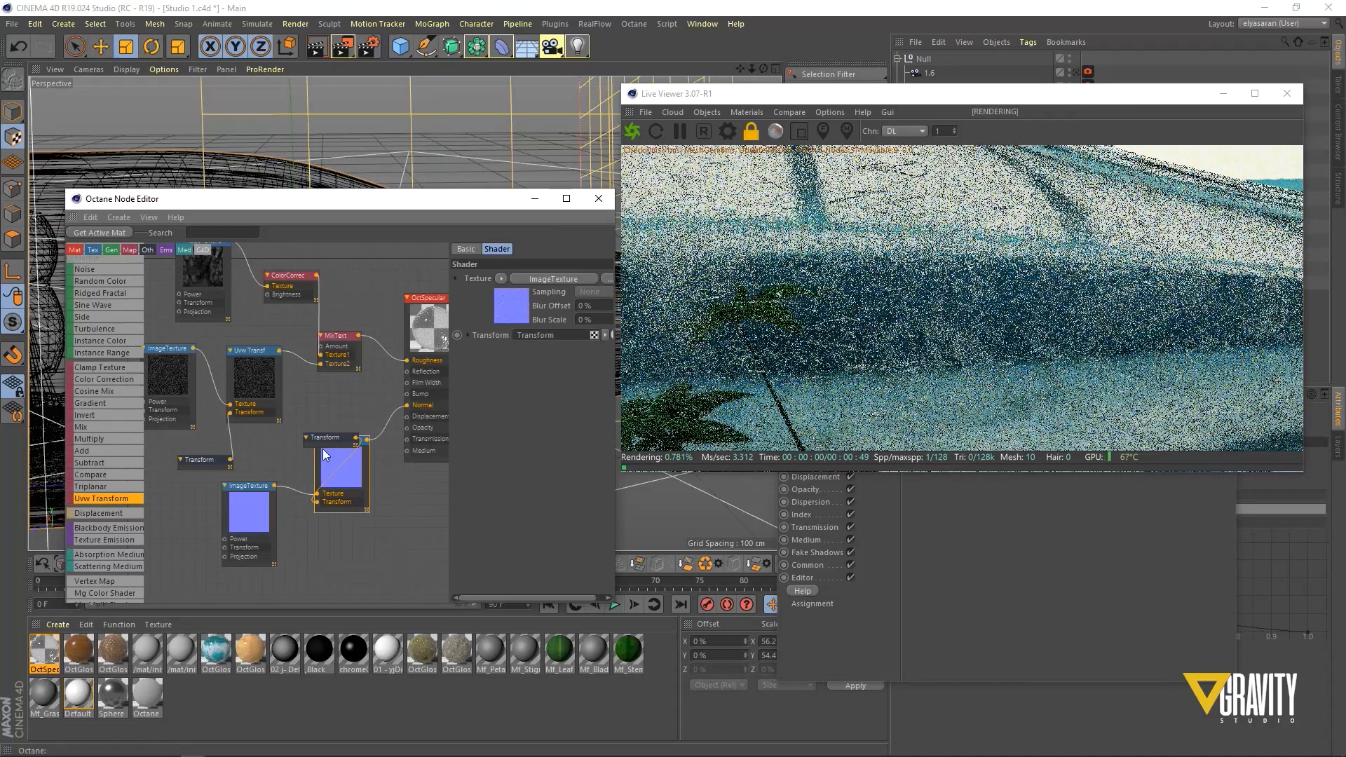
left_click(301, 565)
left_click(541, 335)
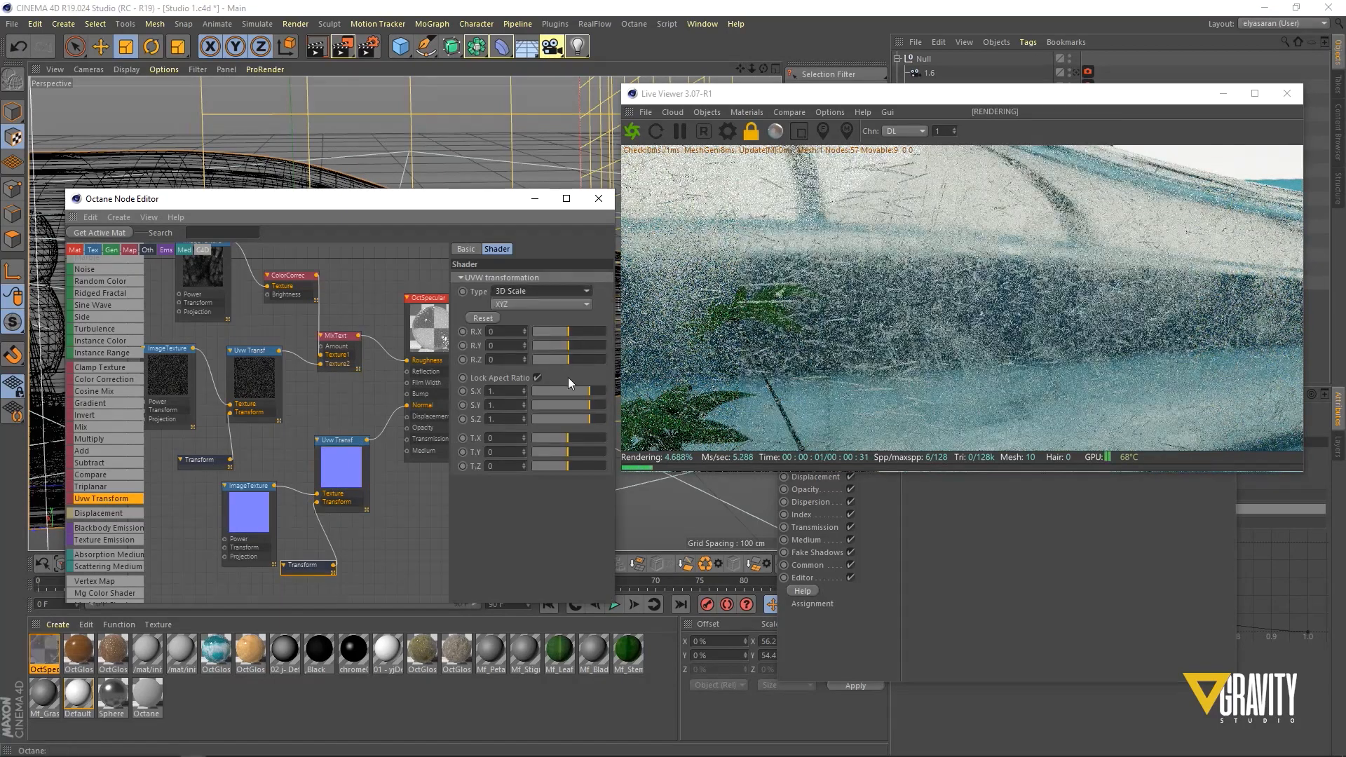
Step: Try an X and Y scale of about 2.04 on the scratches Transform and check it in the enlarged render
left_click_drag(587, 350, 596, 349)
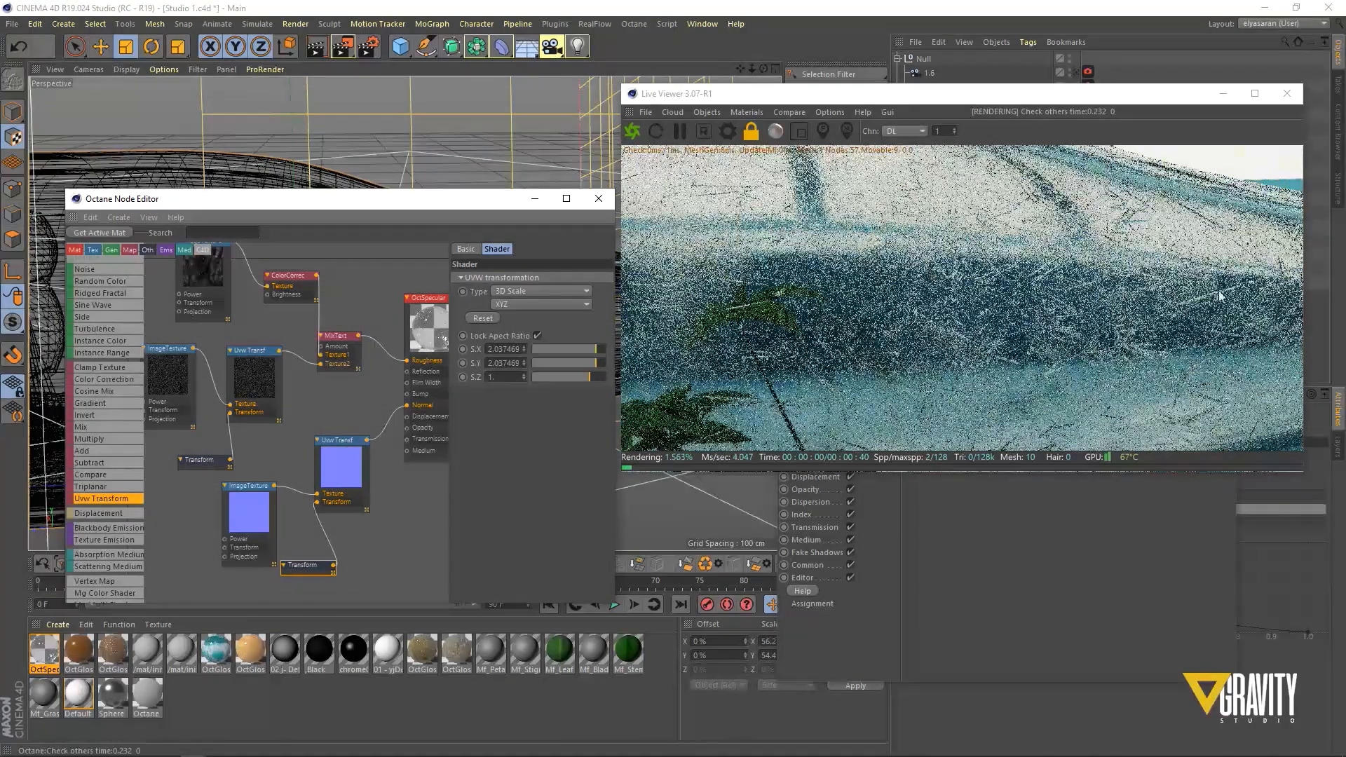
double_click(935, 98)
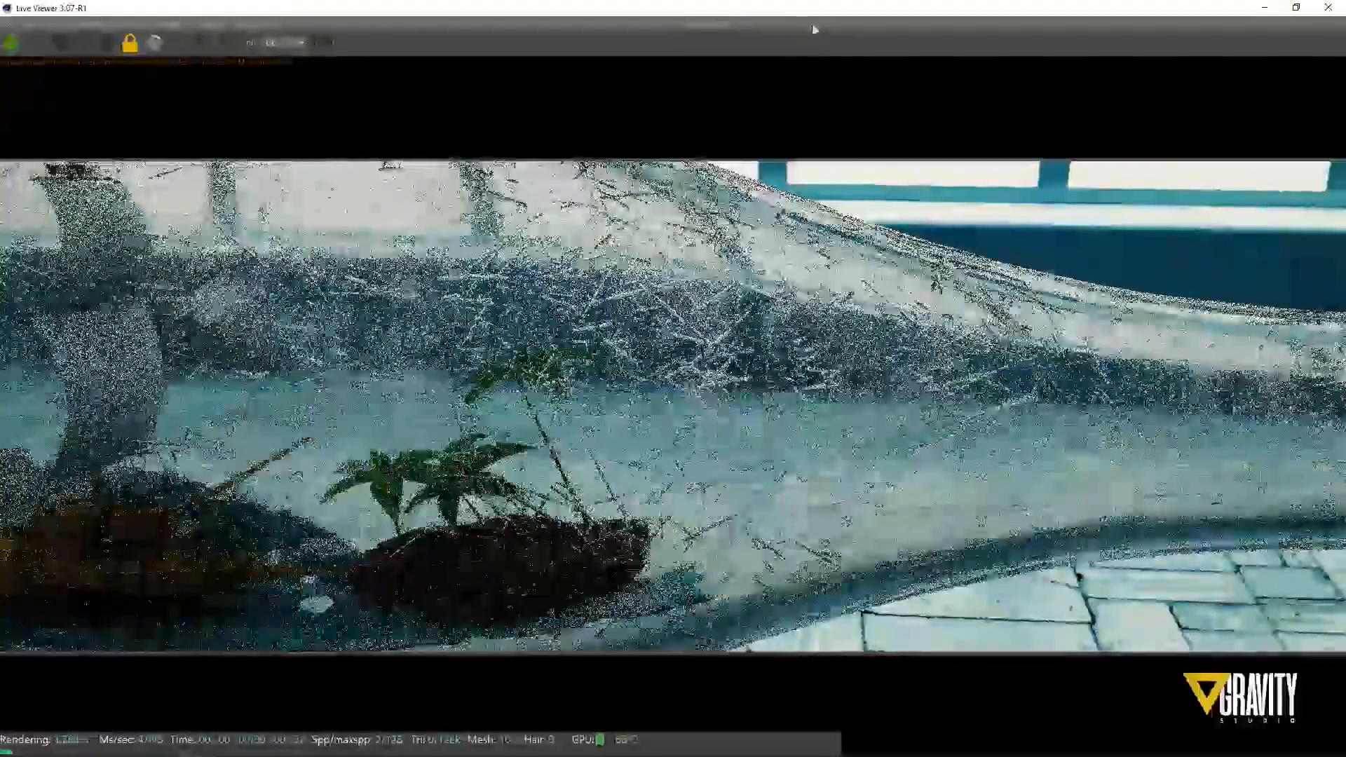
double_click(791, 8)
Step: Set the scratches Transform's X and Y scale to about 0.49 with the aspect ratio locked and check the enlarged render
left_click(579, 349)
left_click(585, 350)
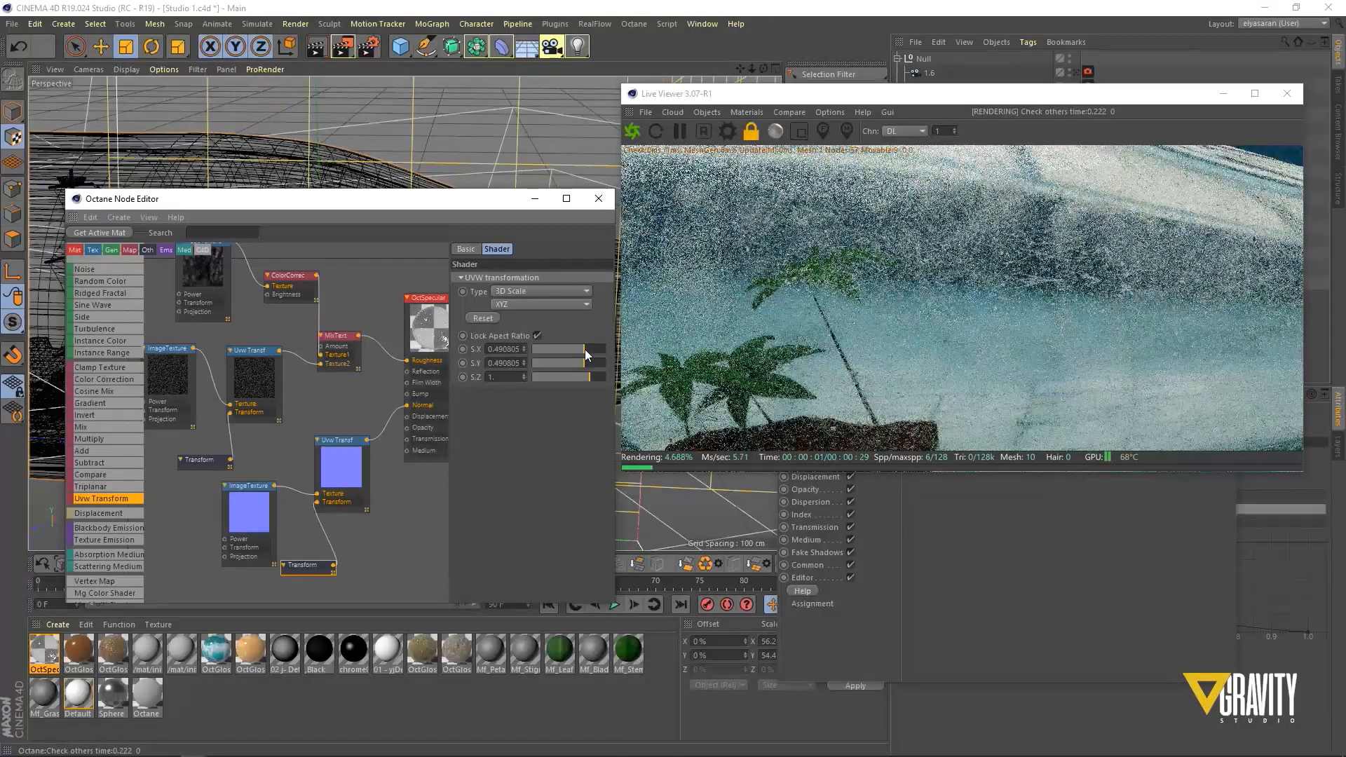
left_click(804, 100)
double_click(803, 100)
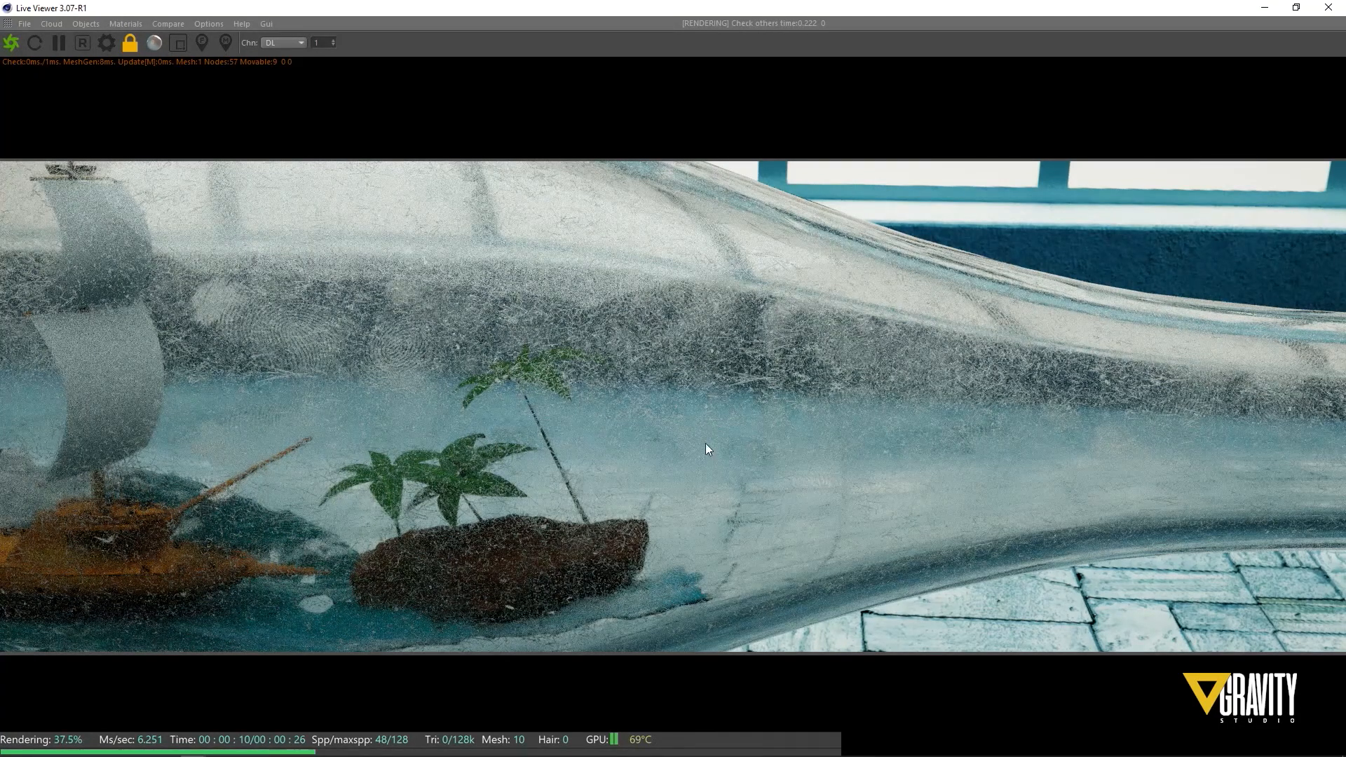
double_click(756, 8)
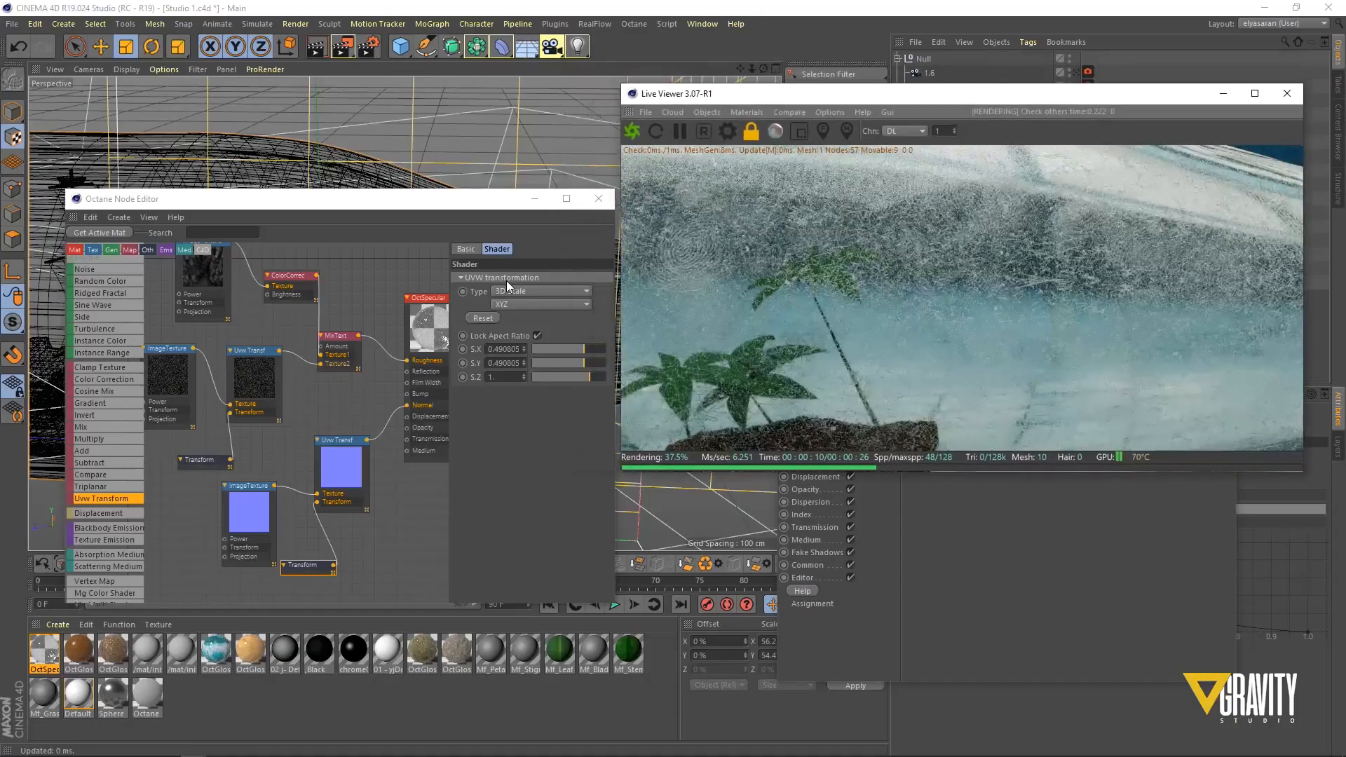
Step: Put away the node editor and open the OctSpecular material in the Material Editor, placed clear of the render
left_click_drag(399, 216, 387, 226)
left_click(522, 209)
double_click(46, 653)
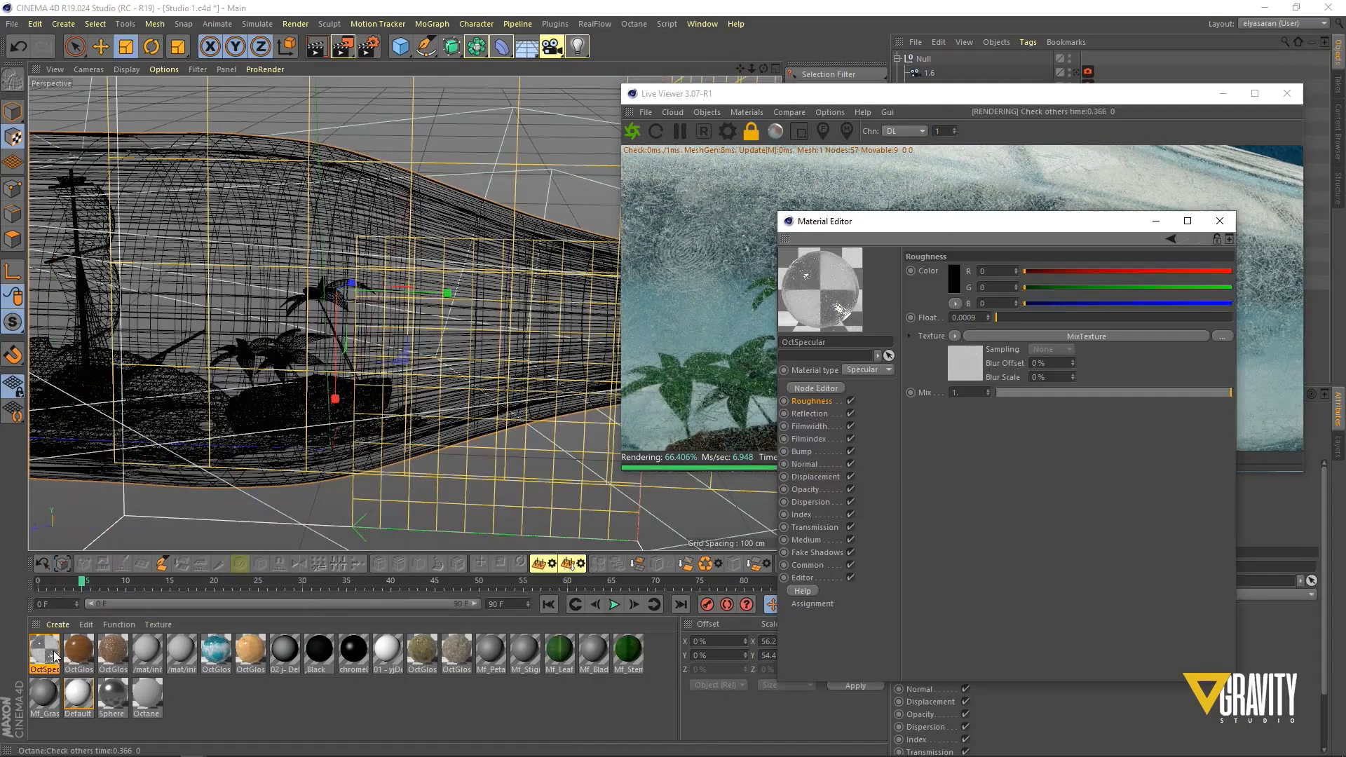
left_click_drag(943, 221, 299, 148)
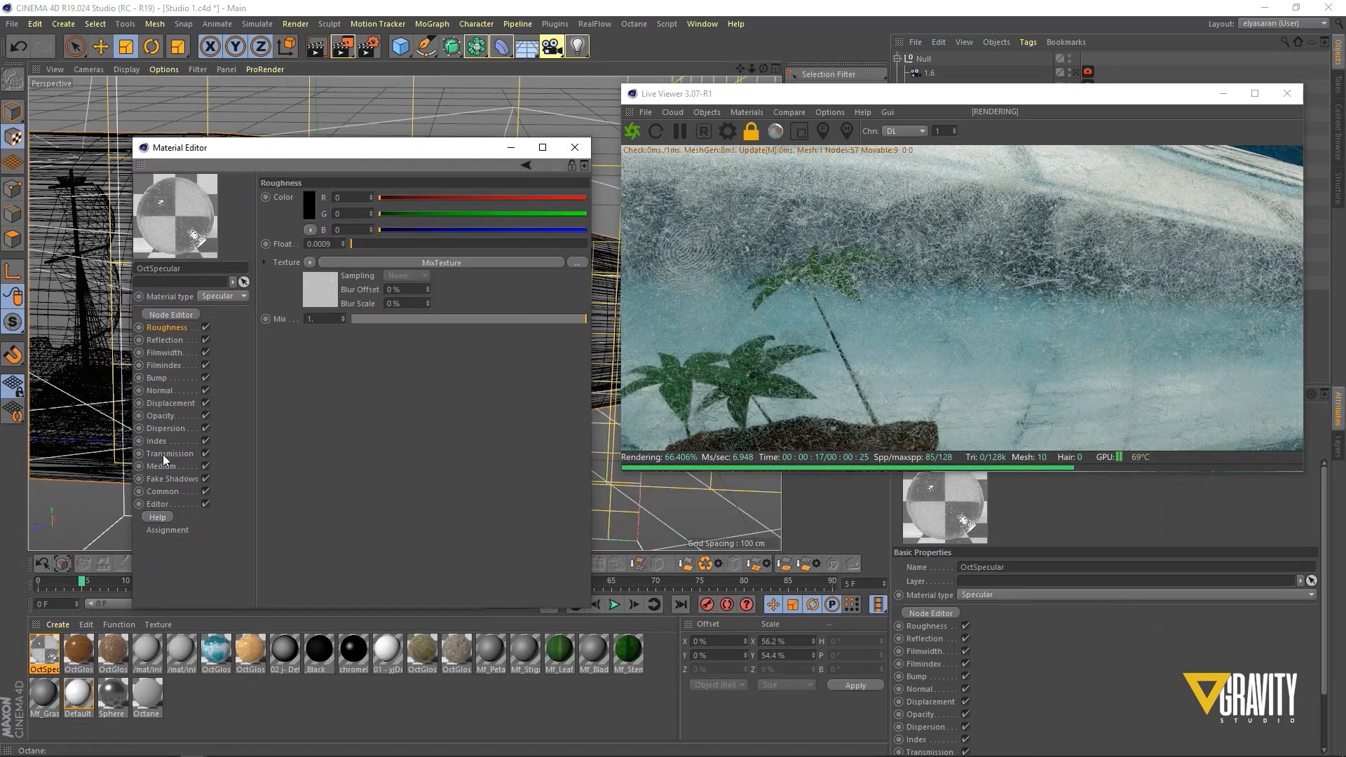
Step: Set the OctSpecular's transmission color to light red with hue 0°, saturation 42 % and value 95.469 %, and close the Material Editor
left_click(814, 528)
left_click(950, 279)
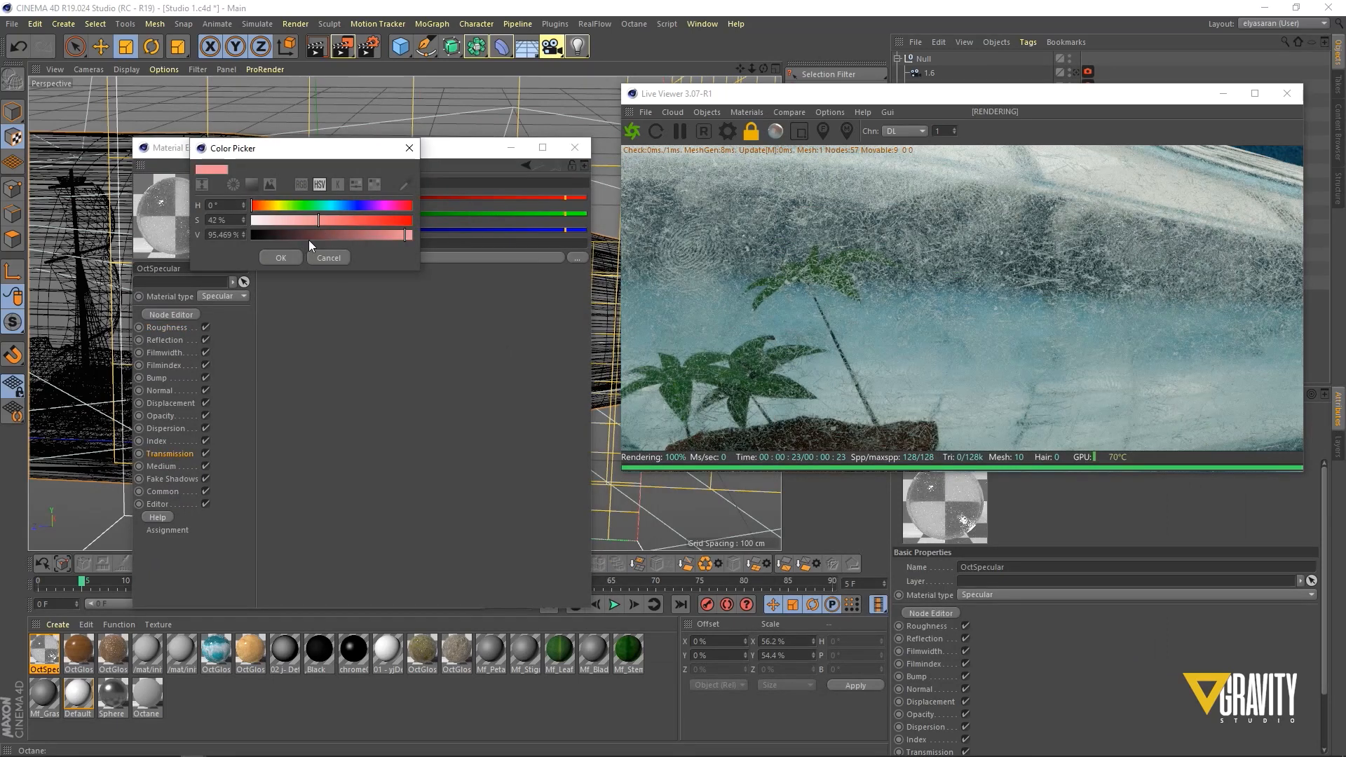
left_click(282, 257)
left_click(310, 209)
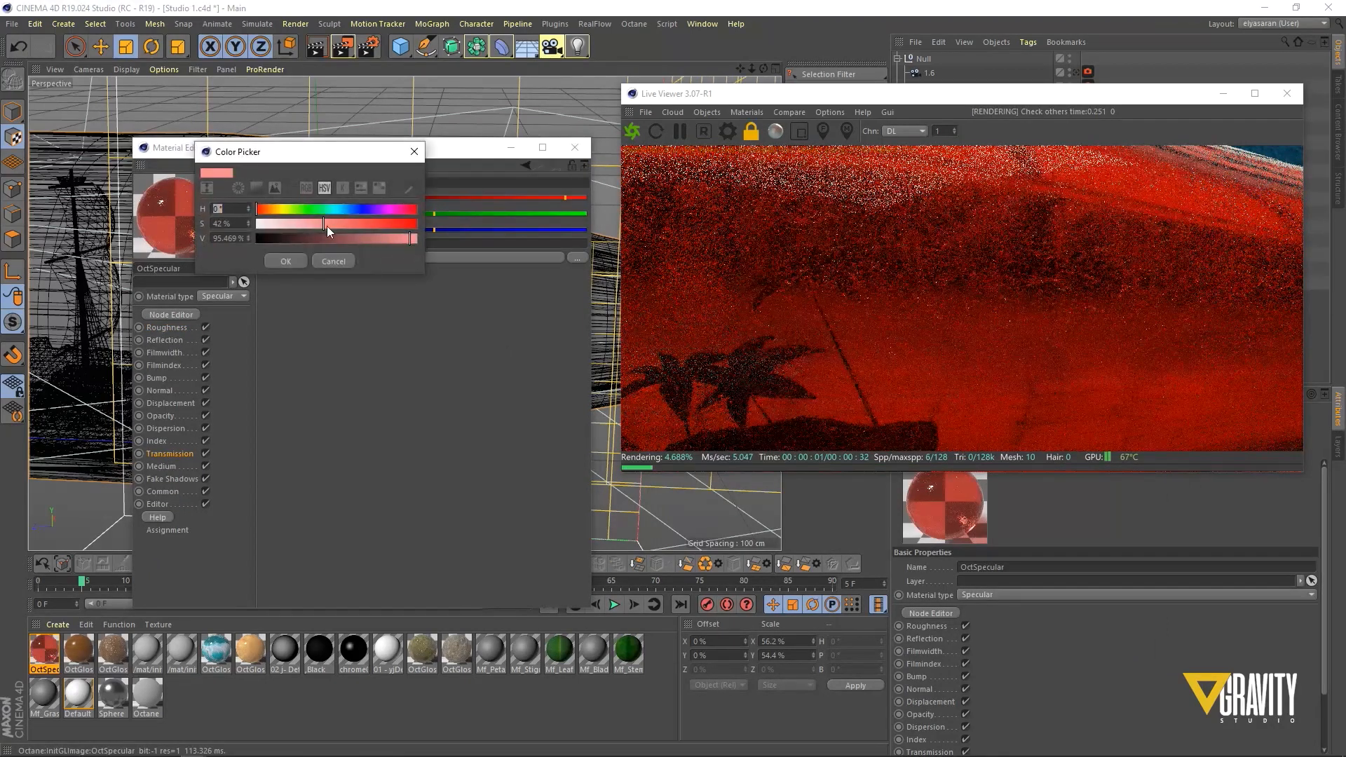
left_click(285, 261)
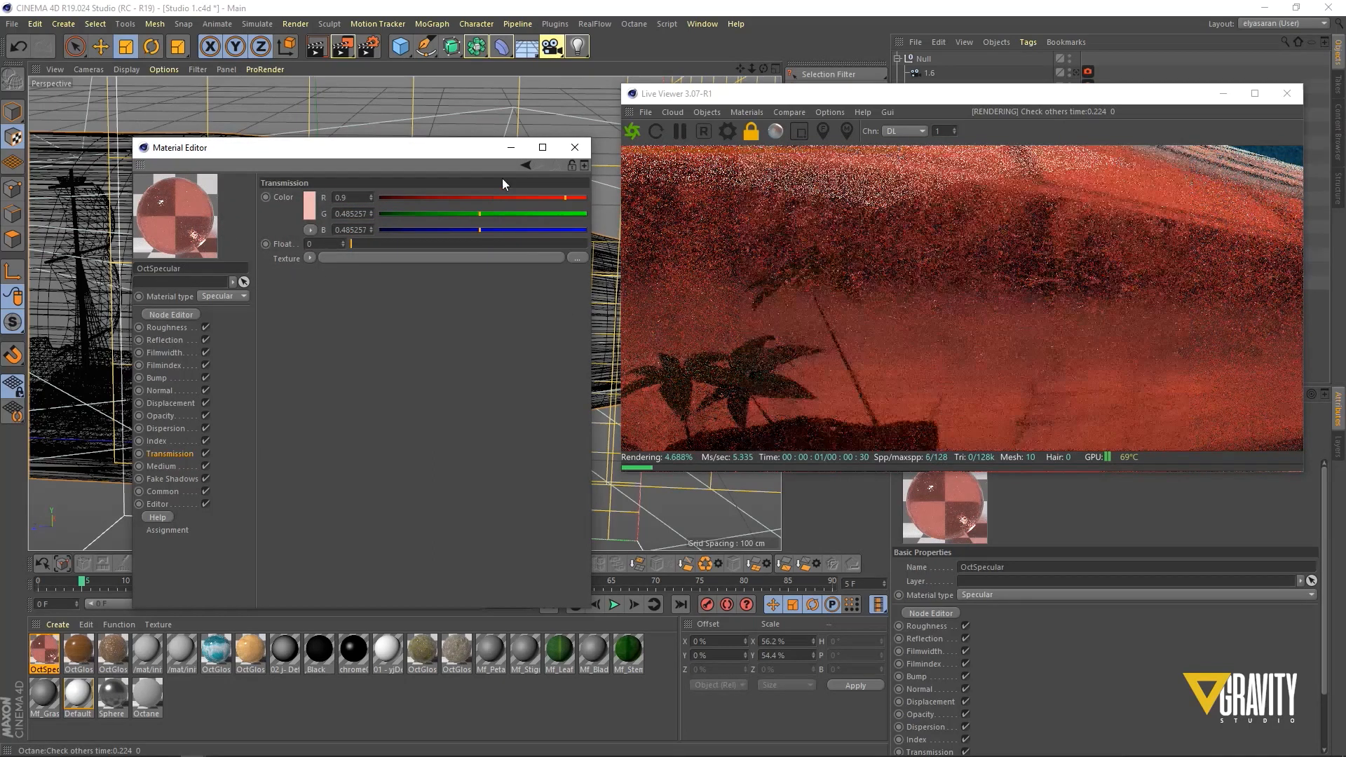
left_click(575, 148)
Step: Switch to Chrome, maximize its window, and open the Learning page of gravitystudioo.com
left_click(272, 746)
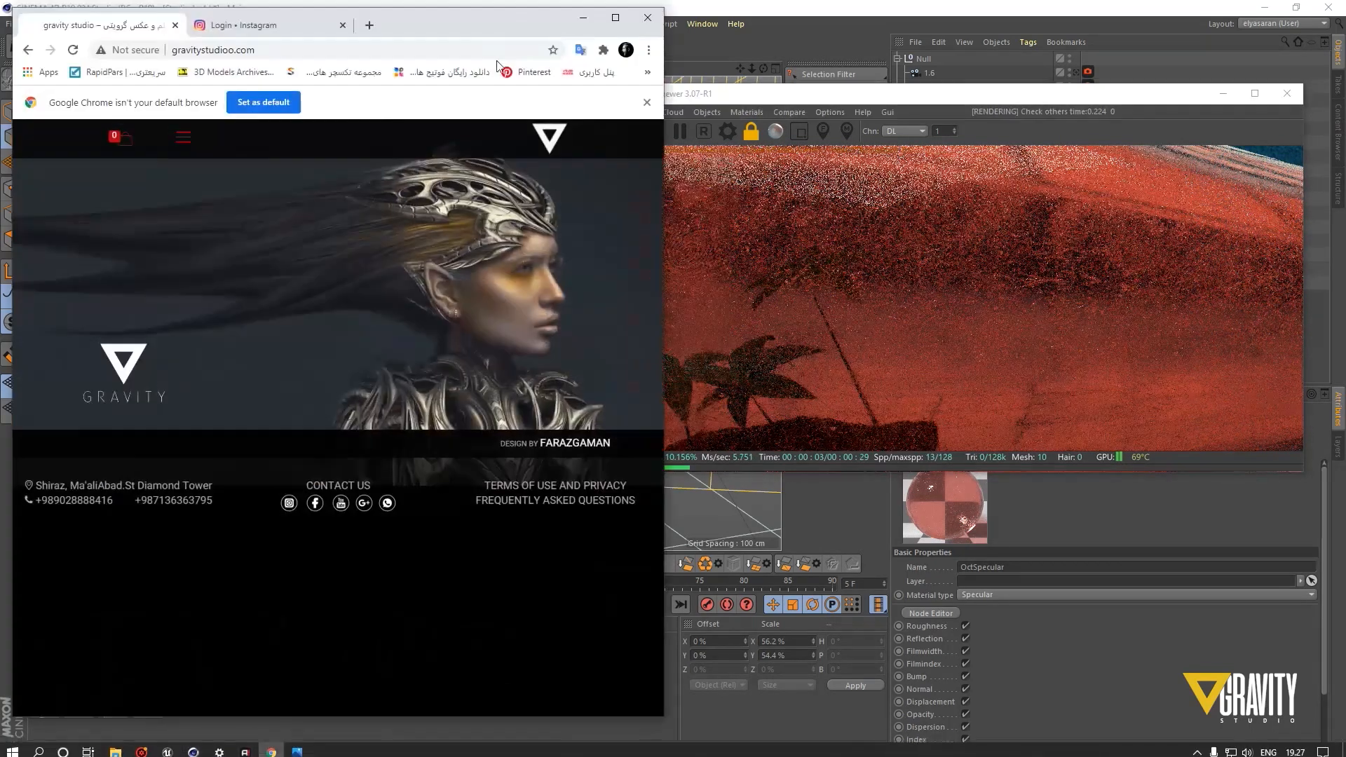
double_click(482, 19)
left_click(793, 125)
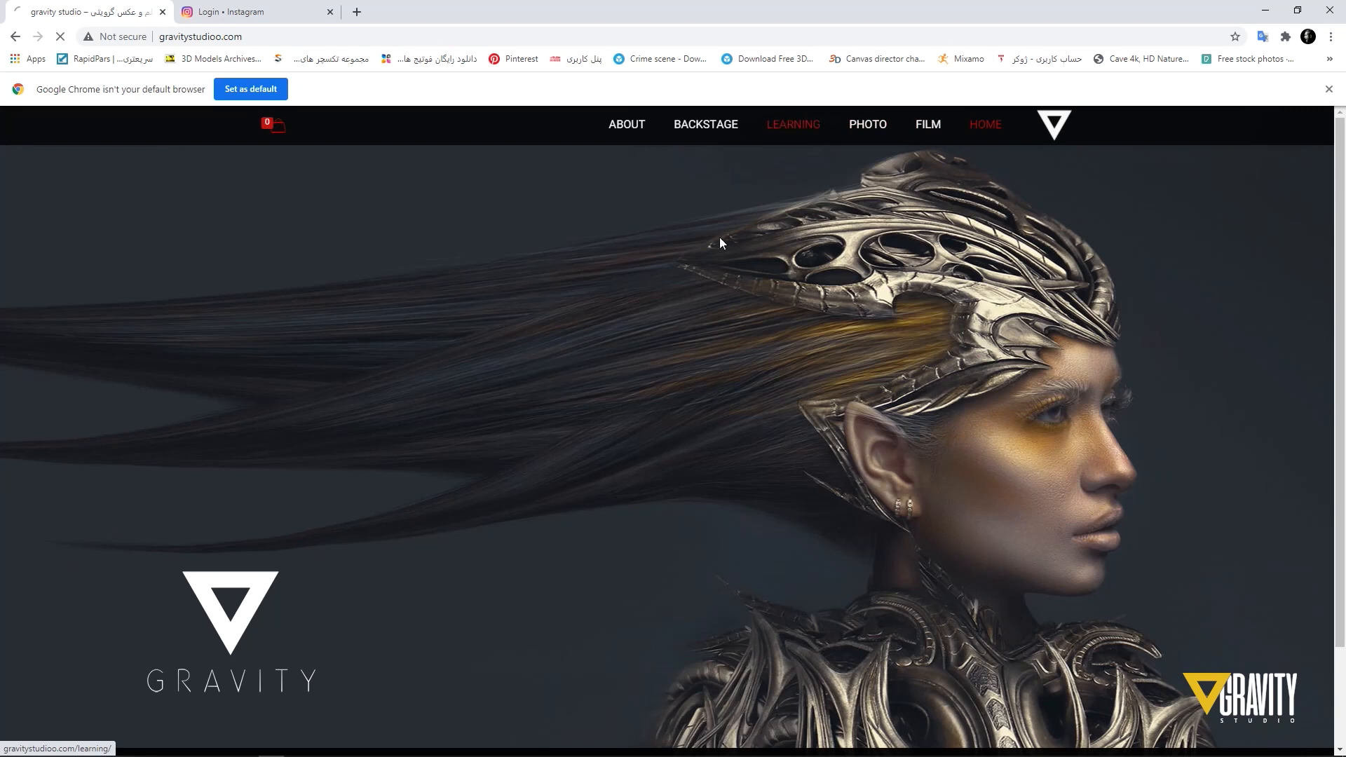